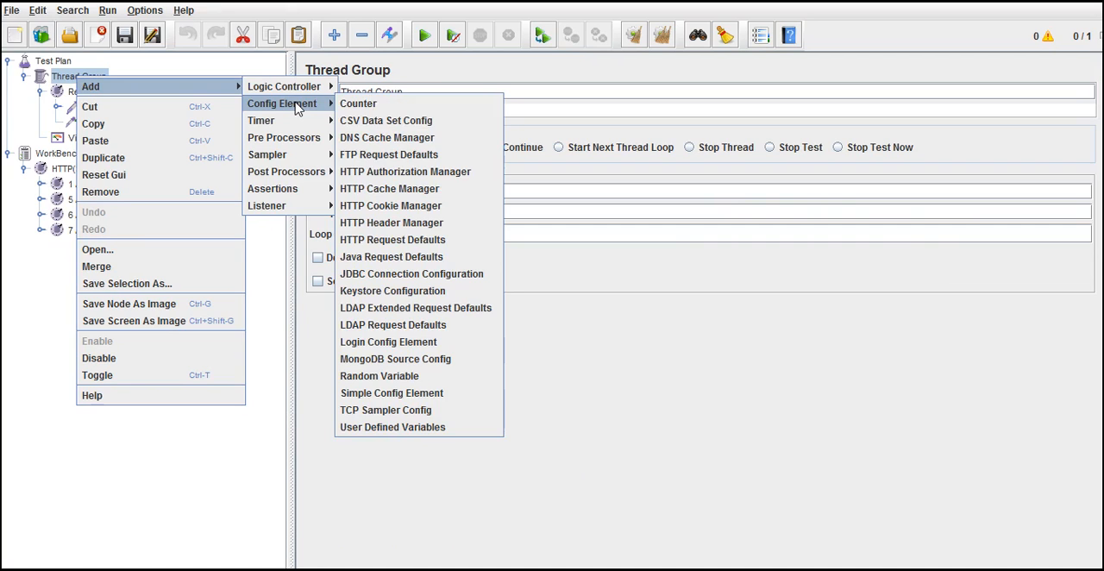
Step: Add a CSV Data Set Config element to the Thread Group and move it above the Registeration controller
{"action": "left_click", "coordinate": [388, 120]}
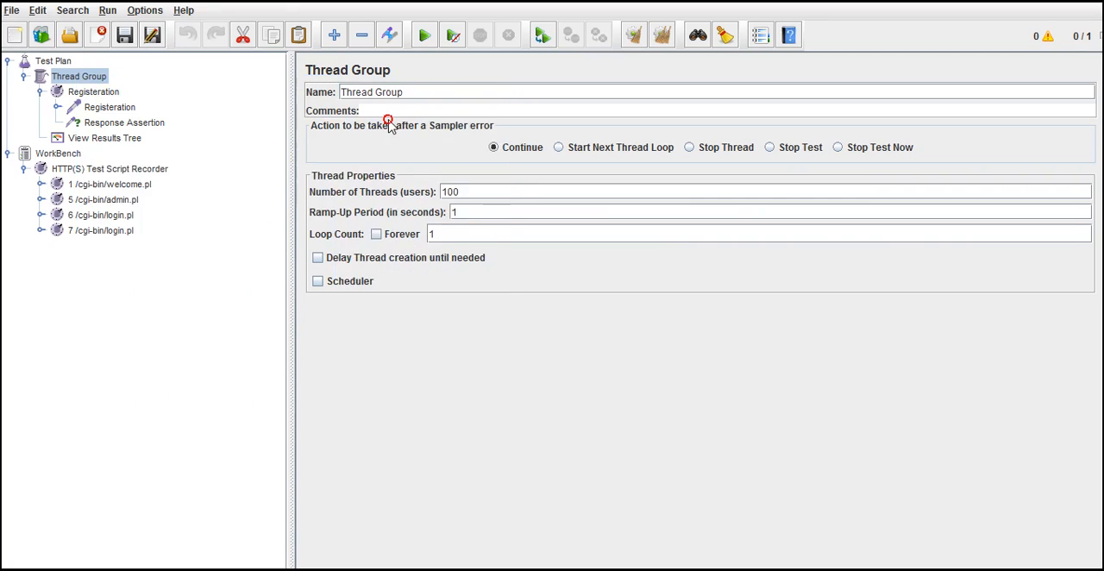
{"action": "left_click_drag", "start_coordinate": [122, 160], "coordinate": [112, 97]}
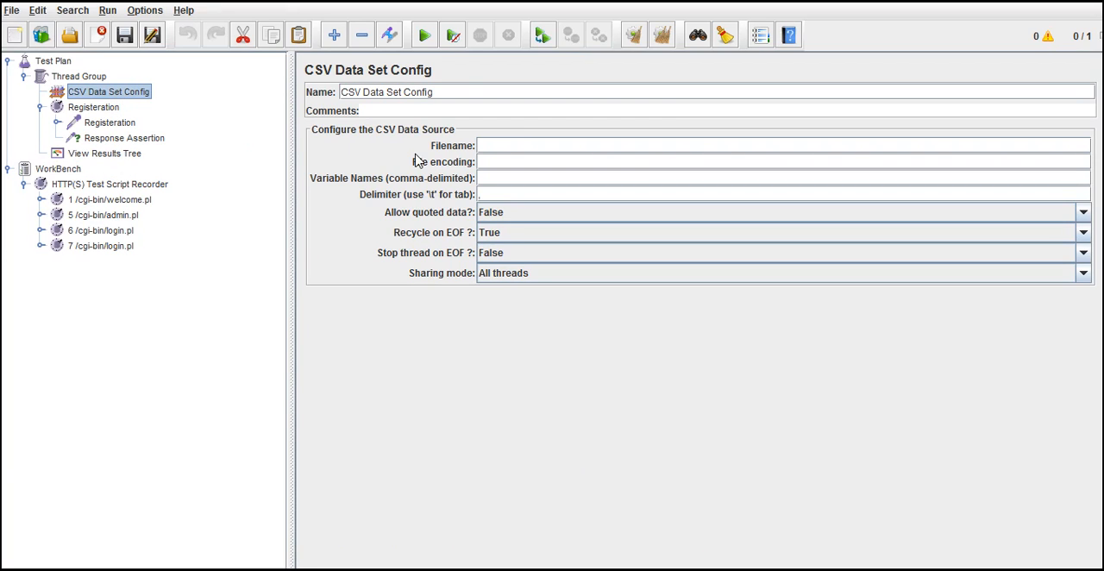
{"action": "left_click", "coordinate": [525, 143]}
{"action": "left_click", "coordinate": [530, 178]}
Step: Open a blank Notepad document and move its window below the CSV variable name settings
{"action": "key", "text": "super+r"}
{"action": "key", "text": "Return"}
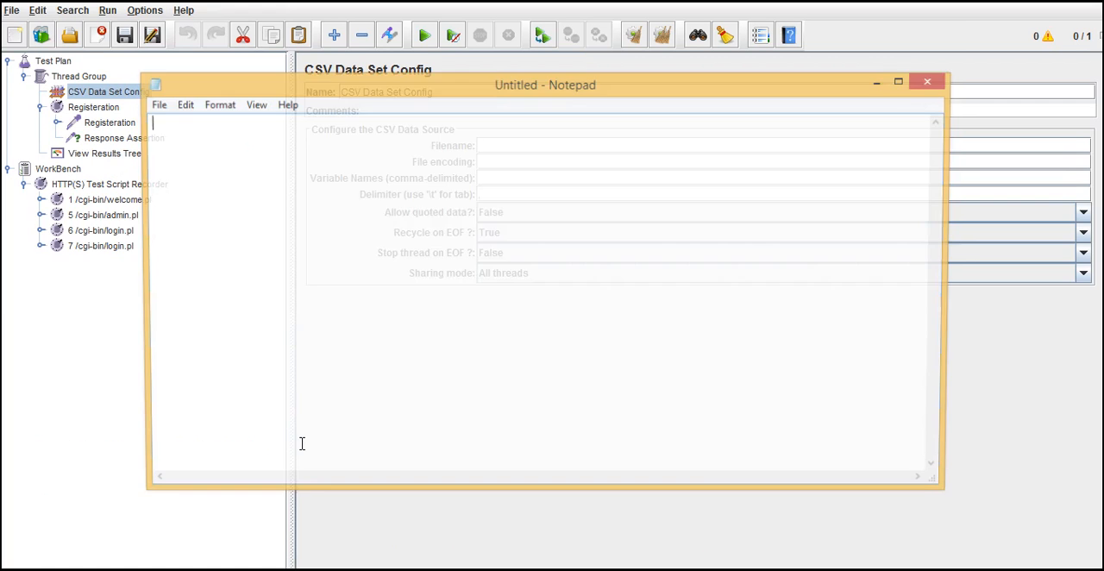
{"action": "left_click_drag", "start_coordinate": [532, 87], "coordinate": [571, 270]}
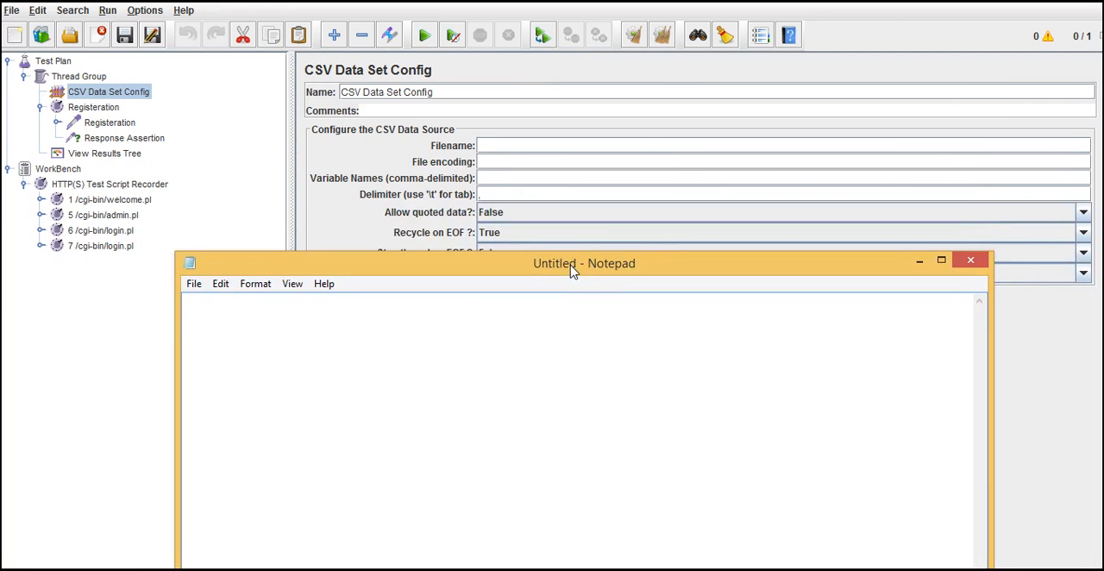
Step: Return to JMeter and enter username,password,confirm, as the variable names of the CSV Data Set Config
{"action": "left_click", "coordinate": [502, 177]}
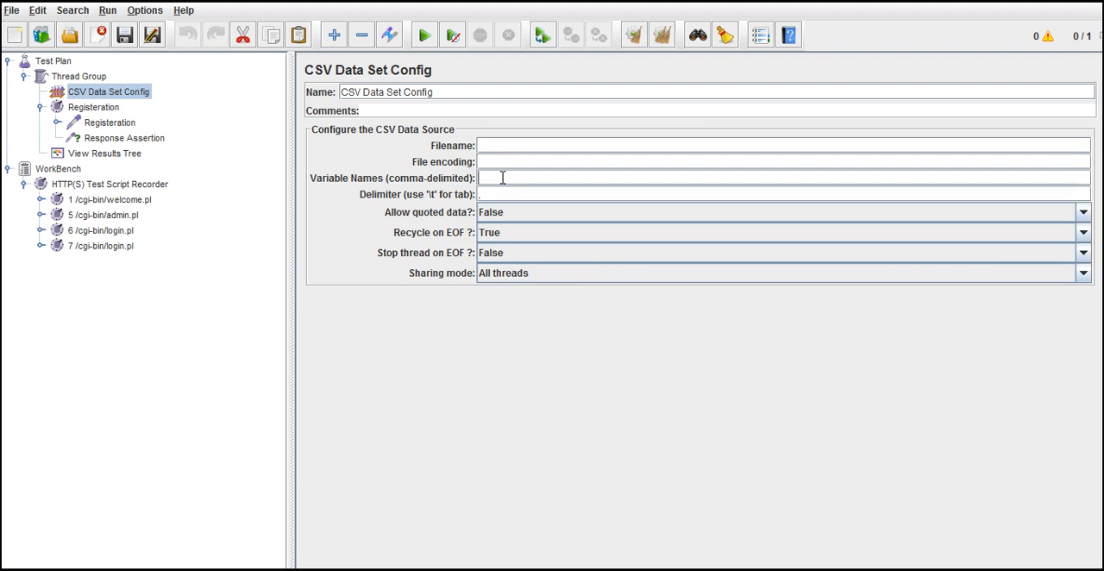
{"action": "type", "text": "usern"}
{"action": "key", "text": "BackSpace"}
{"action": "key", "text": "BackSpace"}
{"action": "type", "text": "name.password,confirm,"}
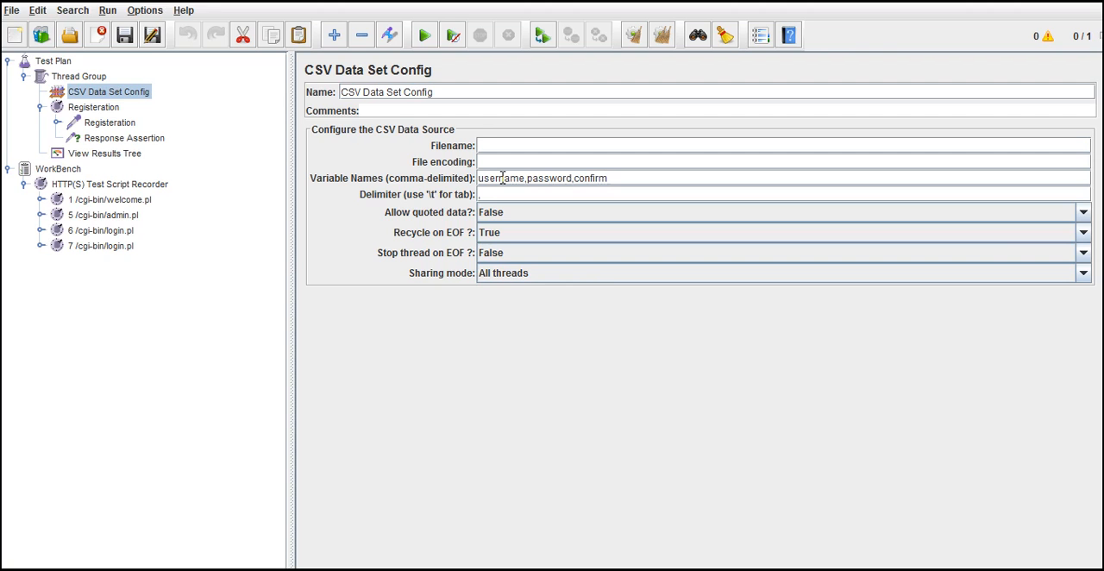
Step: Check the Registeration request's parameters and append firstname to the variable names of the CSV Data Set Config
{"action": "left_click", "coordinate": [130, 138]}
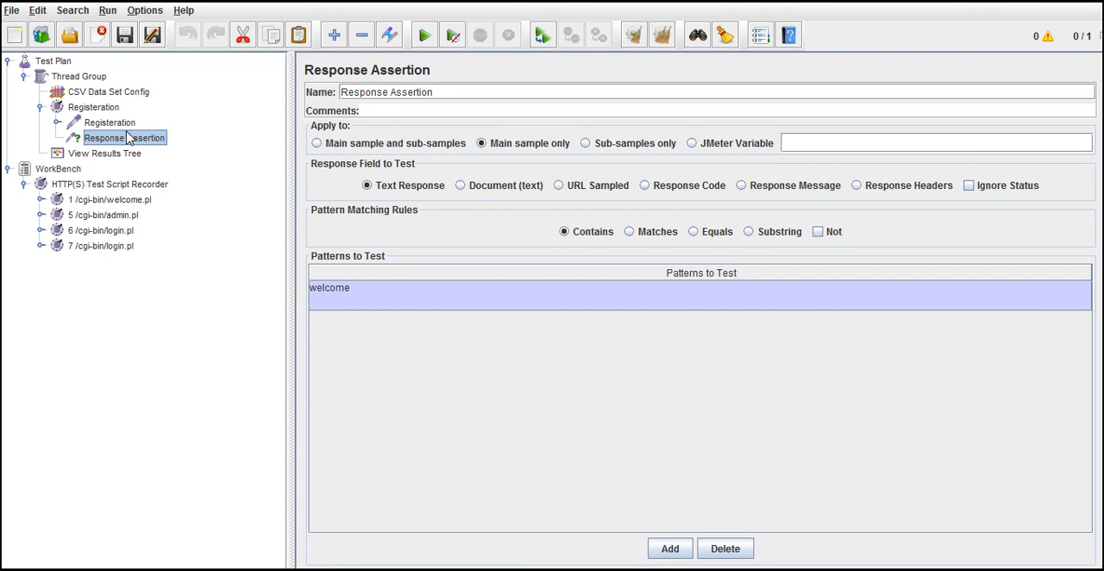
{"action": "left_click", "coordinate": [116, 124]}
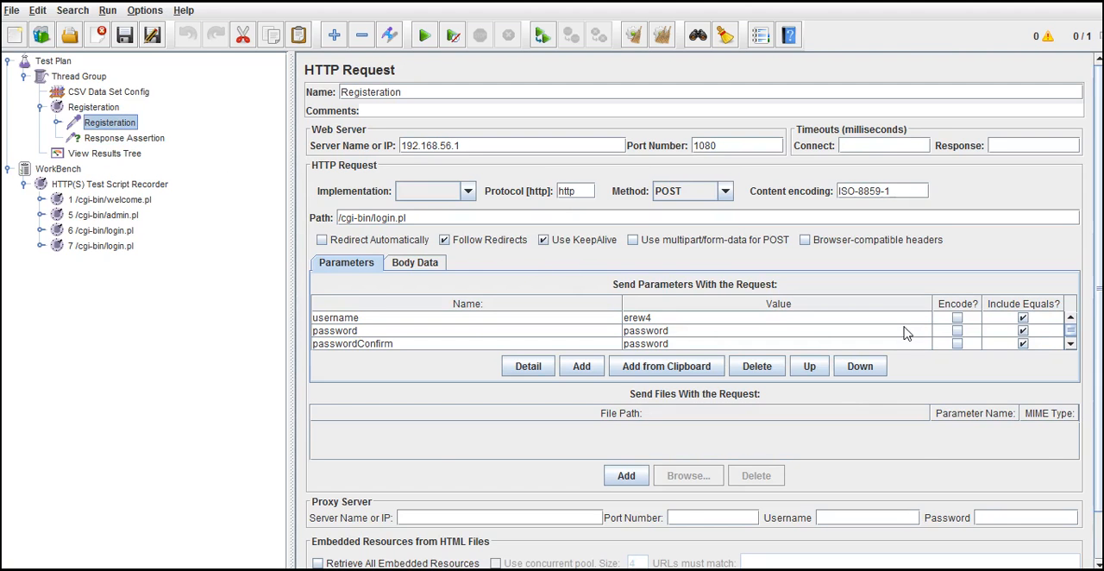
{"action": "left_click", "coordinate": [1070, 344]}
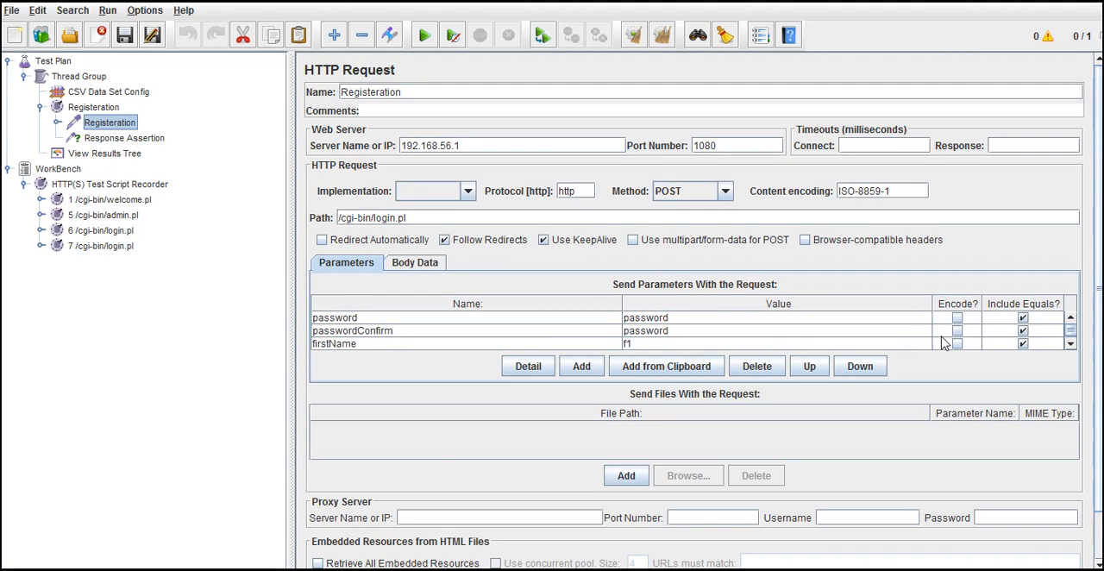
{"action": "double_click", "coordinate": [99, 108]}
{"action": "left_click", "coordinate": [112, 92]}
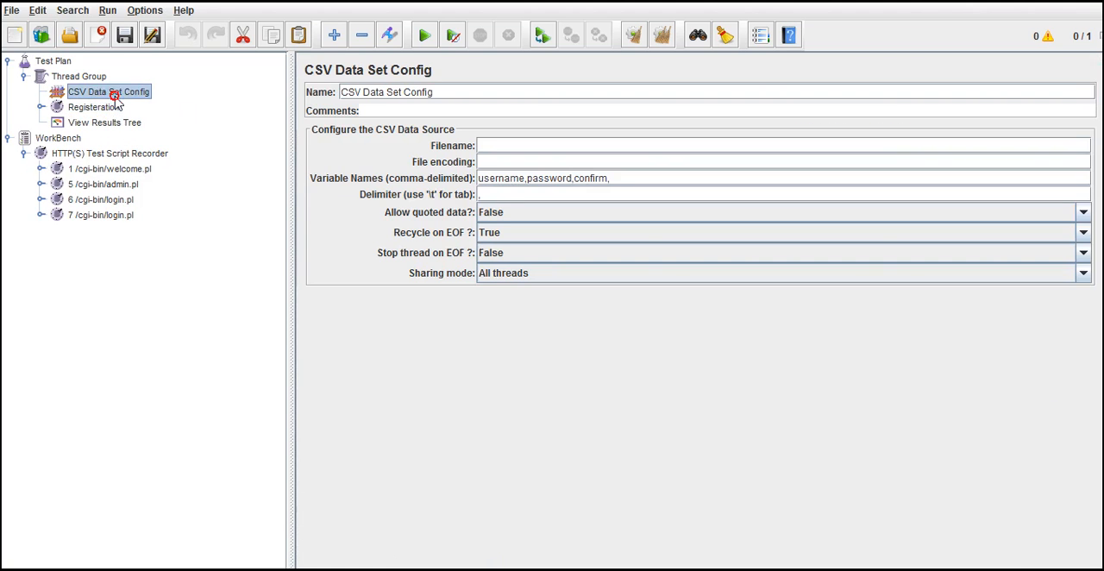
{"action": "left_click", "coordinate": [512, 180]}
{"action": "left_click", "coordinate": [624, 183]}
{"action": "type", "text": "firstname"}
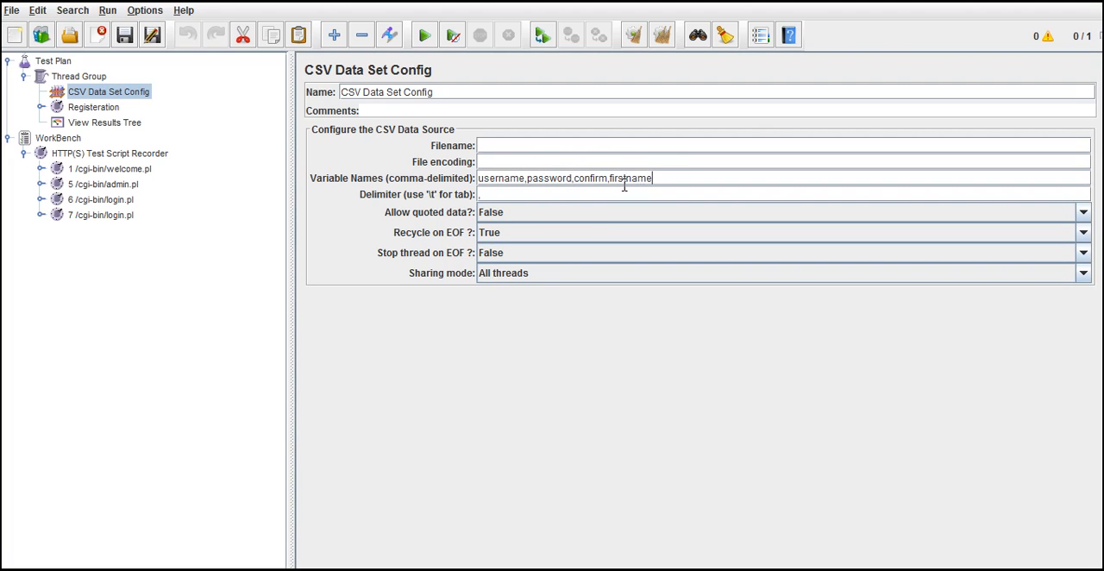
{"action": "double_click", "coordinate": [512, 169]}
{"action": "left_click", "coordinate": [555, 175]}
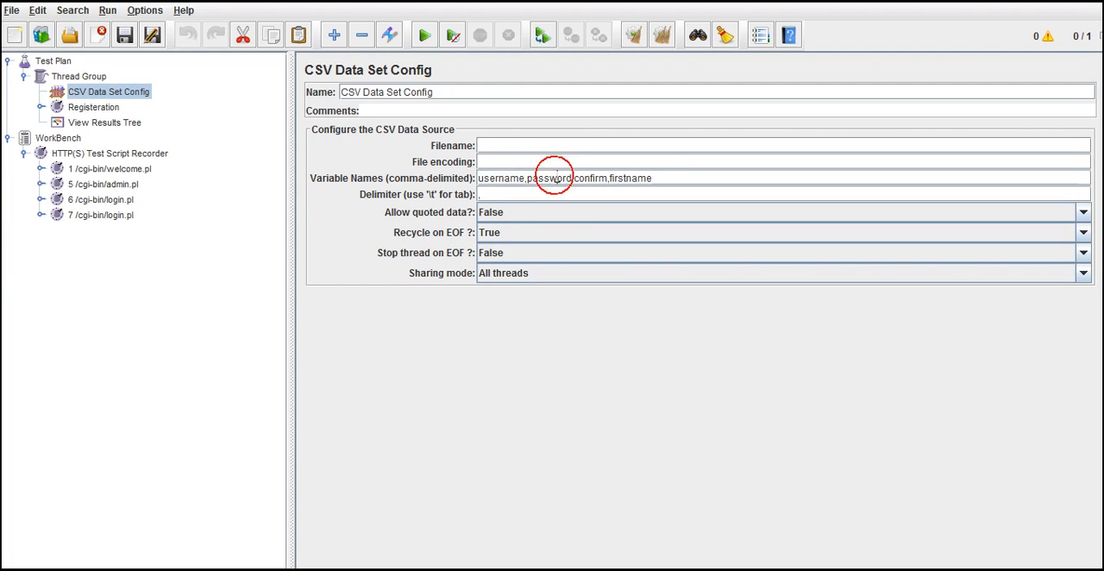
{"action": "triple_click", "coordinate": [660, 182]}
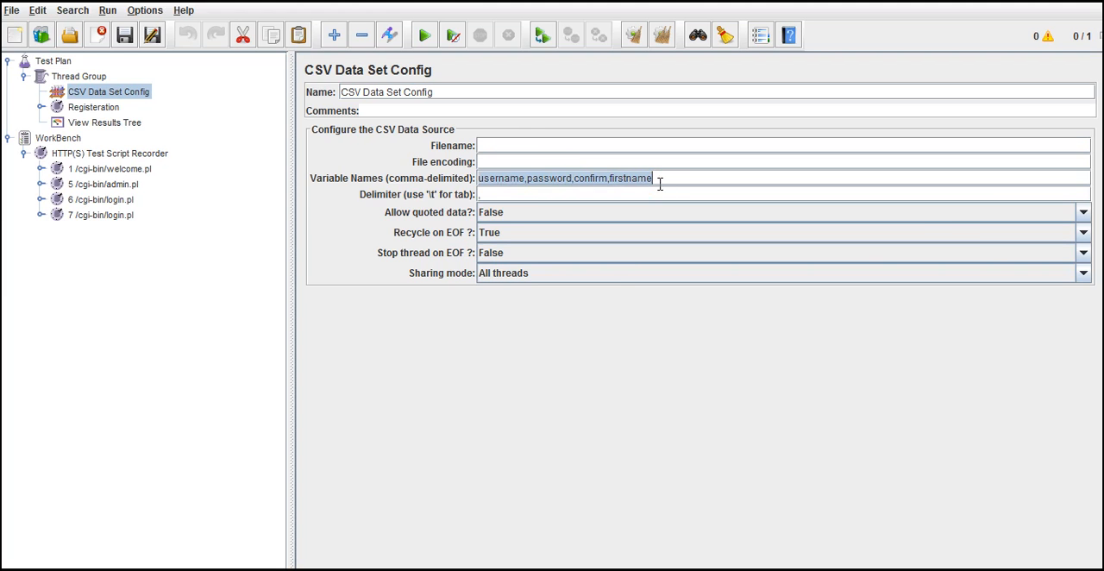
Step: Switch to Notepad and start the first data row with the username jmeter1
{"action": "key", "text": "alt+Tab"}
{"action": "left_click", "coordinate": [653, 273]}
{"action": "left_click_drag", "start_coordinate": [682, 268], "coordinate": [825, 276]}
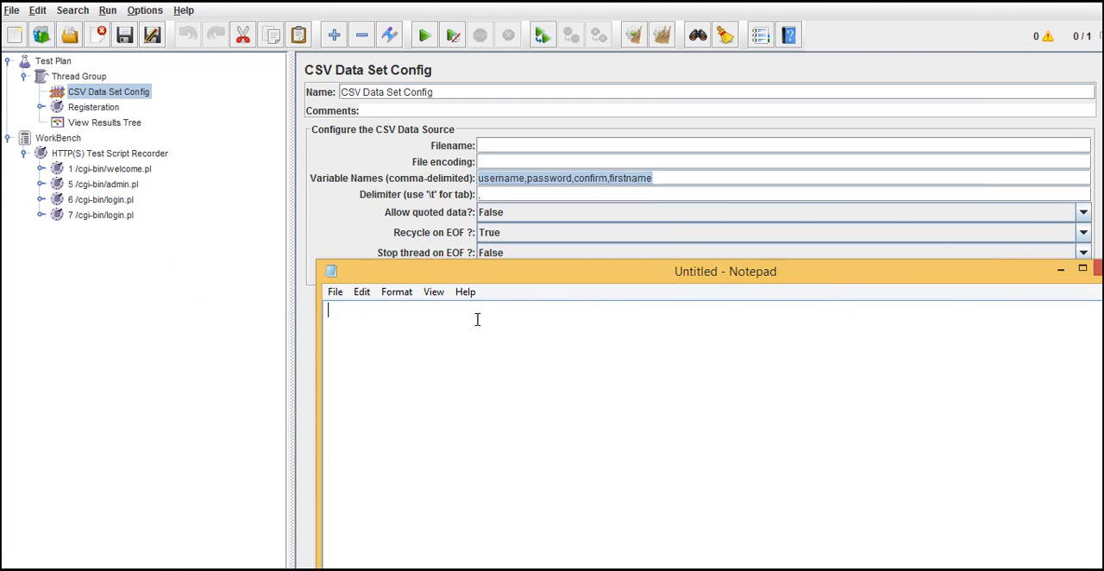
{"action": "left_click", "coordinate": [457, 317]}
{"action": "type", "text": "jmeter1,"}
Step: Compare the CSV delimiter and the order of the variable names with the data row started in Notepad
{"action": "left_click", "coordinate": [503, 194]}
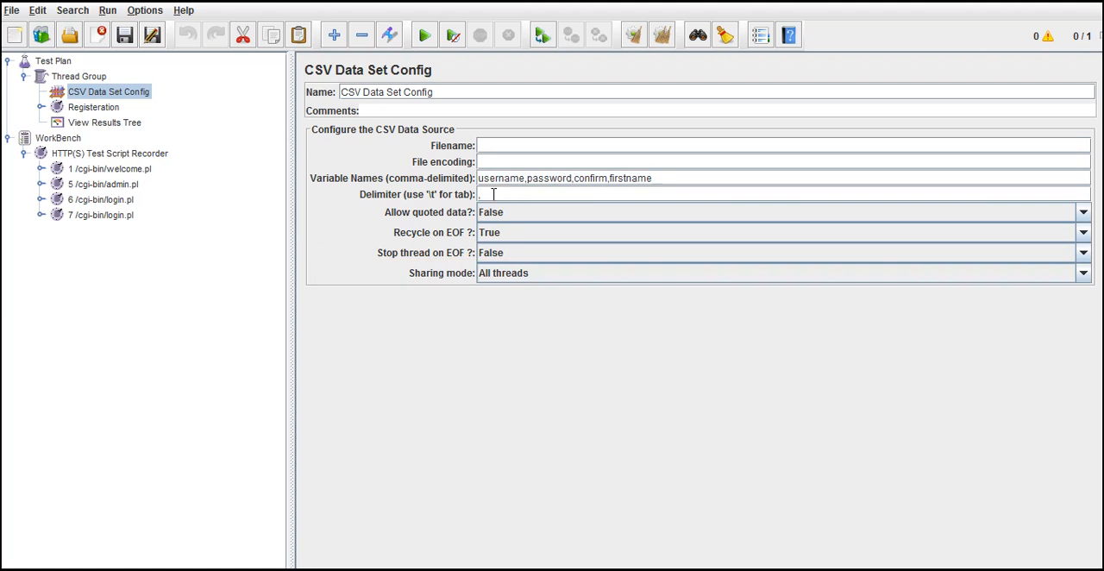
{"action": "left_click", "coordinate": [498, 176]}
{"action": "left_click", "coordinate": [543, 173]}
{"action": "double_click", "coordinate": [543, 176]}
{"action": "left_click", "coordinate": [485, 195]}
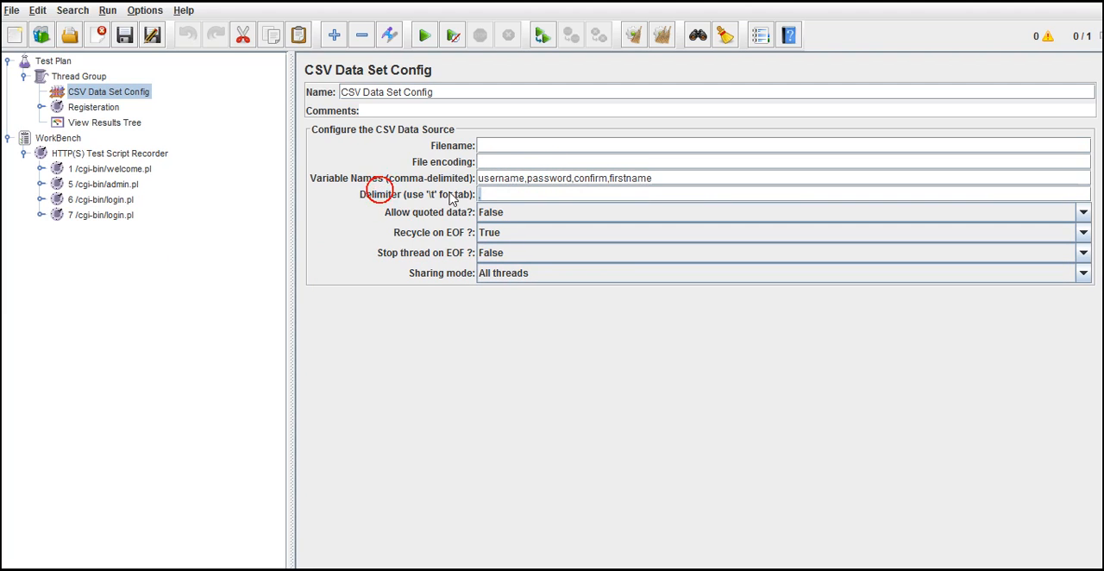
{"action": "left_click", "coordinate": [486, 193]}
{"action": "left_click", "coordinate": [506, 195]}
{"action": "key", "text": "alt+Tab"}
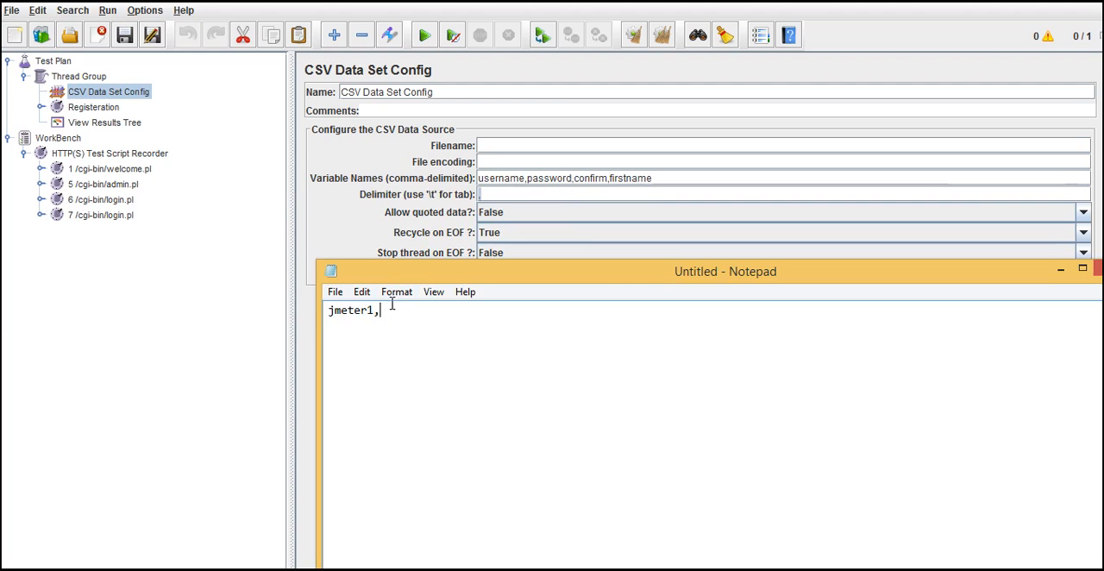
{"action": "double_click", "coordinate": [342, 312]}
{"action": "left_click", "coordinate": [374, 312]}
{"action": "left_click", "coordinate": [382, 312]}
{"action": "double_click", "coordinate": [358, 313]}
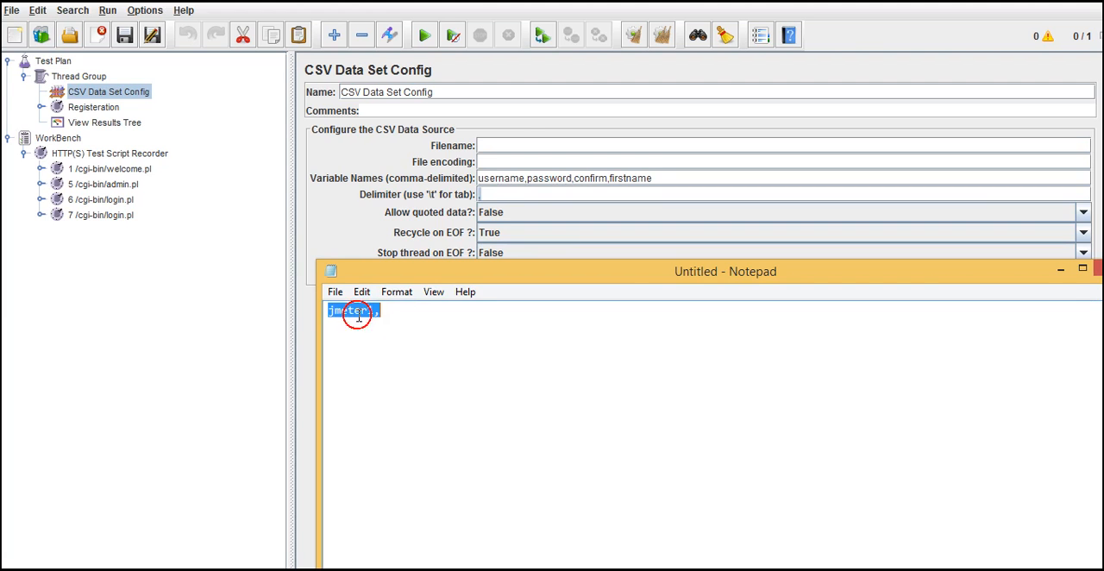
{"action": "left_click", "coordinate": [493, 185]}
{"action": "left_click", "coordinate": [639, 181]}
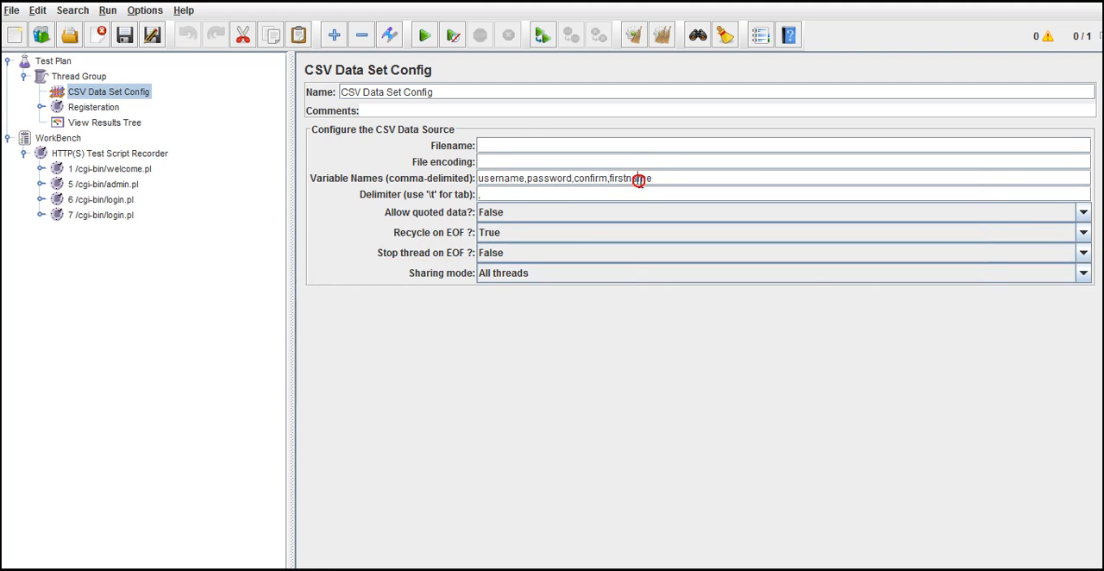
{"action": "key", "text": "alt+Tab"}
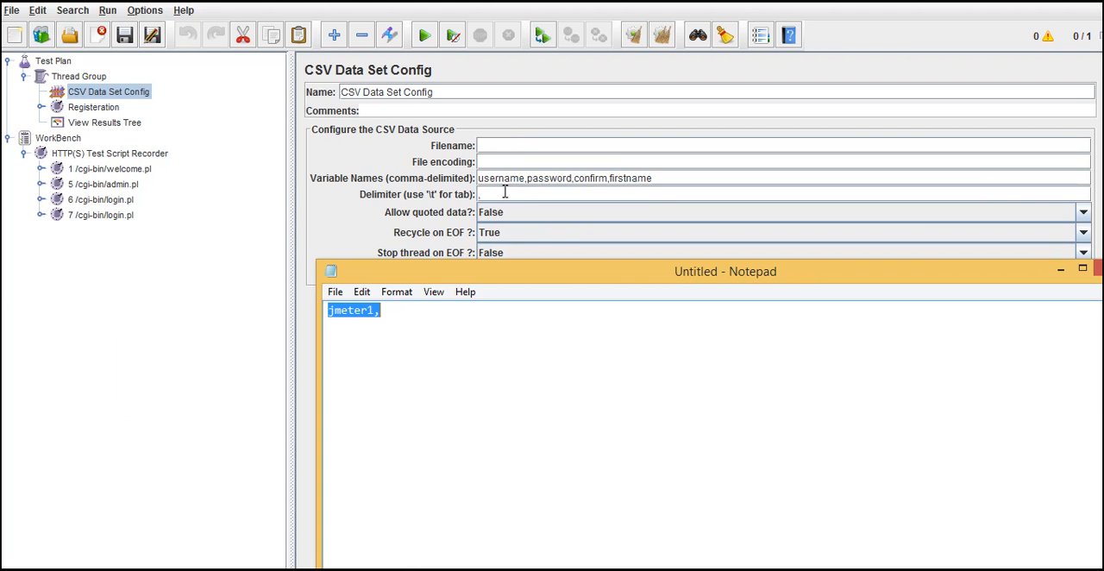
{"action": "double_click", "coordinate": [341, 316]}
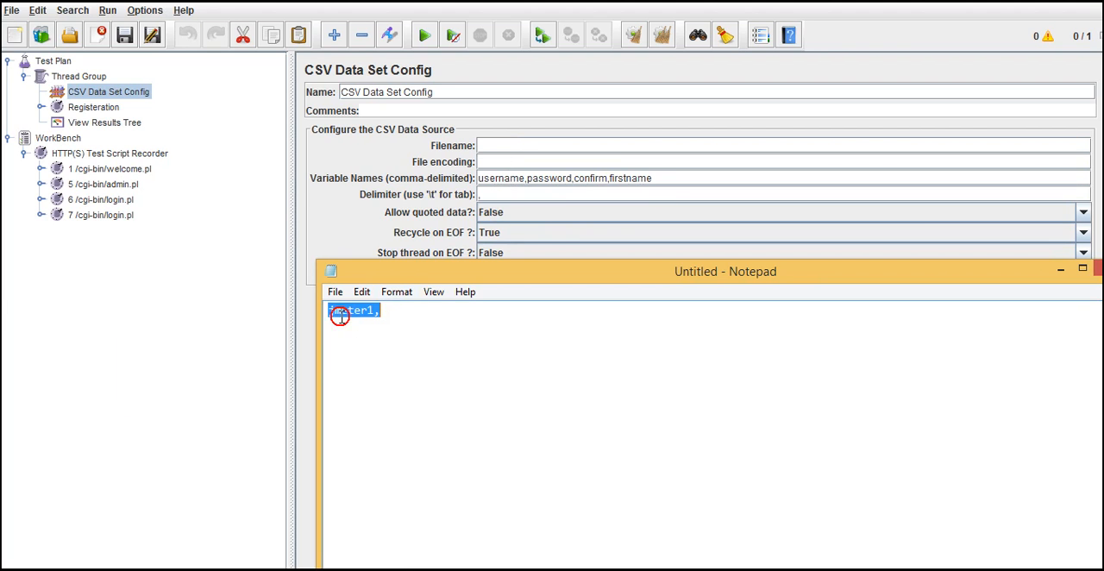
{"action": "left_click", "coordinate": [390, 312]}
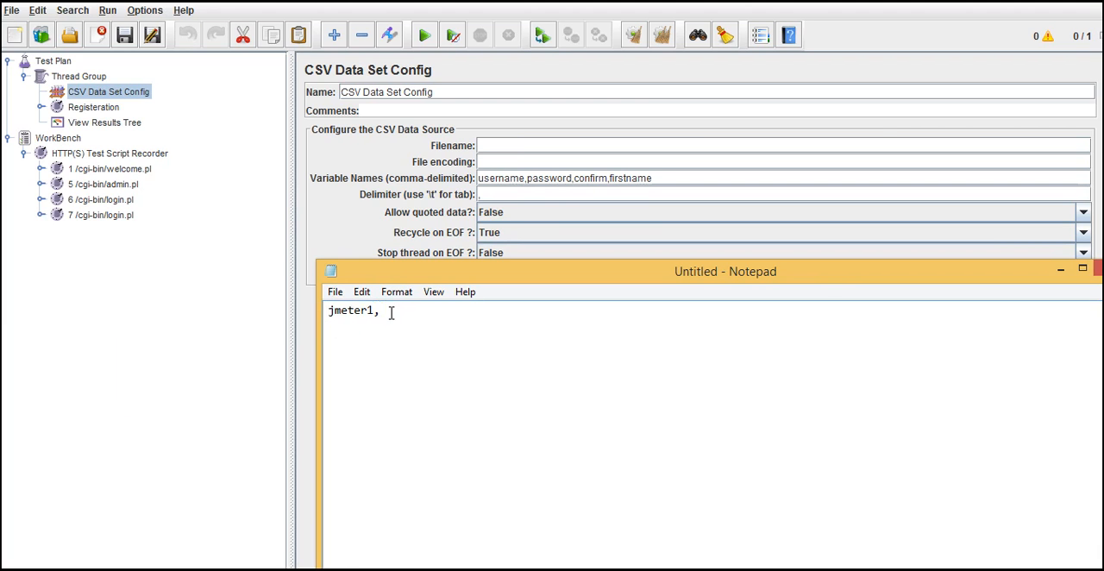
Step: Complete the jmeter1 row with the password, its confirmation and po, and add a jmeter2 row with the password, its confirmation and mi
{"action": "type", "text": "password,password"}
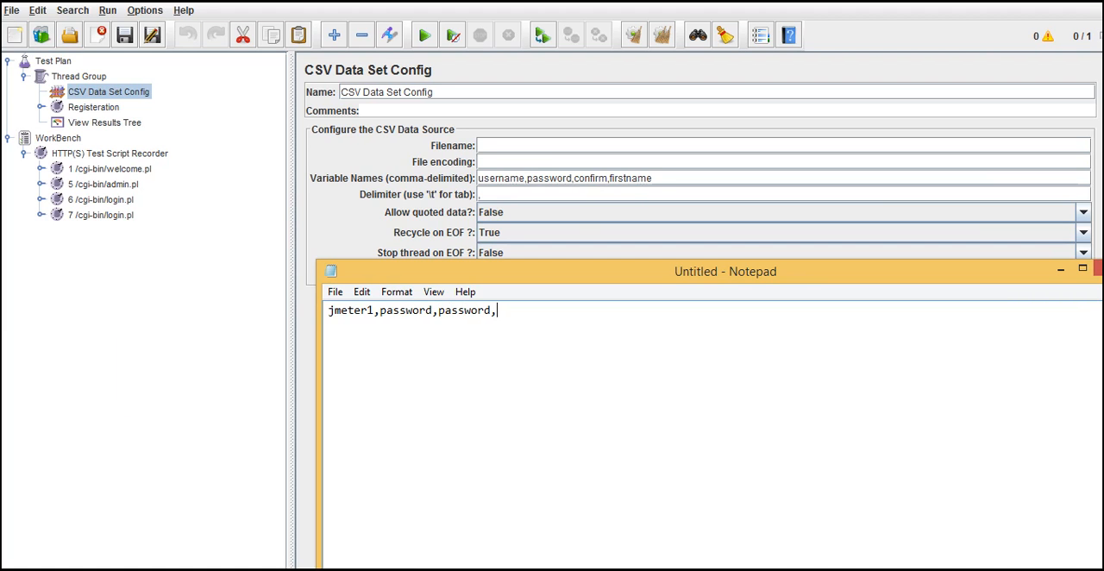
{"action": "type", "text": ",po"}
{"action": "type", "text": "jmeter2"}
{"action": "type", "text": ",passwo"}
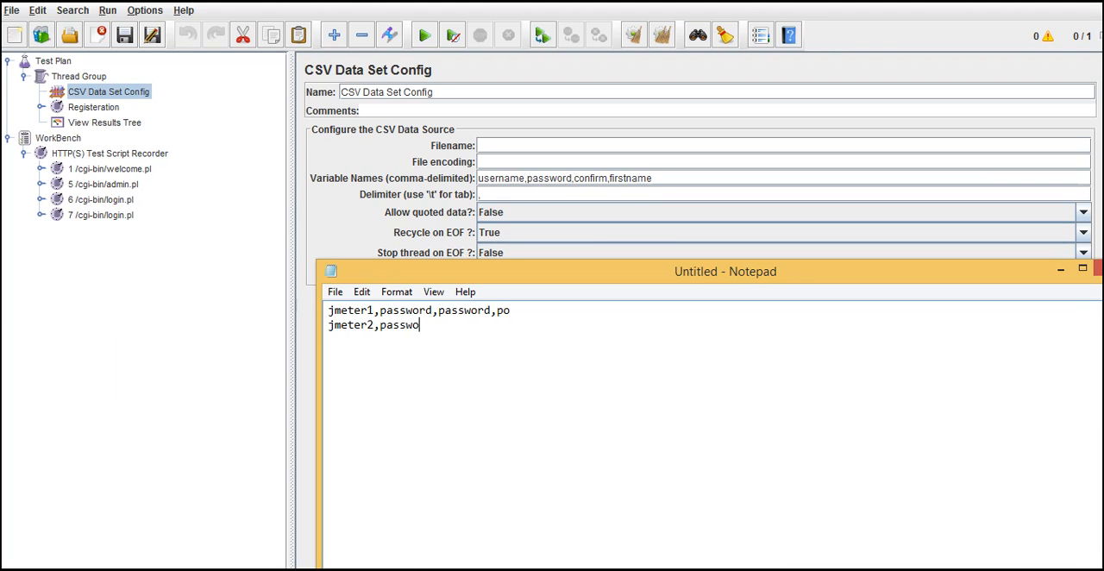
{"action": "type", "text": "rd,password,mi"}
Step: Copy the jmeter2 row and paste it five times on separate lines below
{"action": "left_click_drag", "start_coordinate": [511, 325], "coordinate": [329, 323]}
{"action": "key", "text": "ctrl+c"}
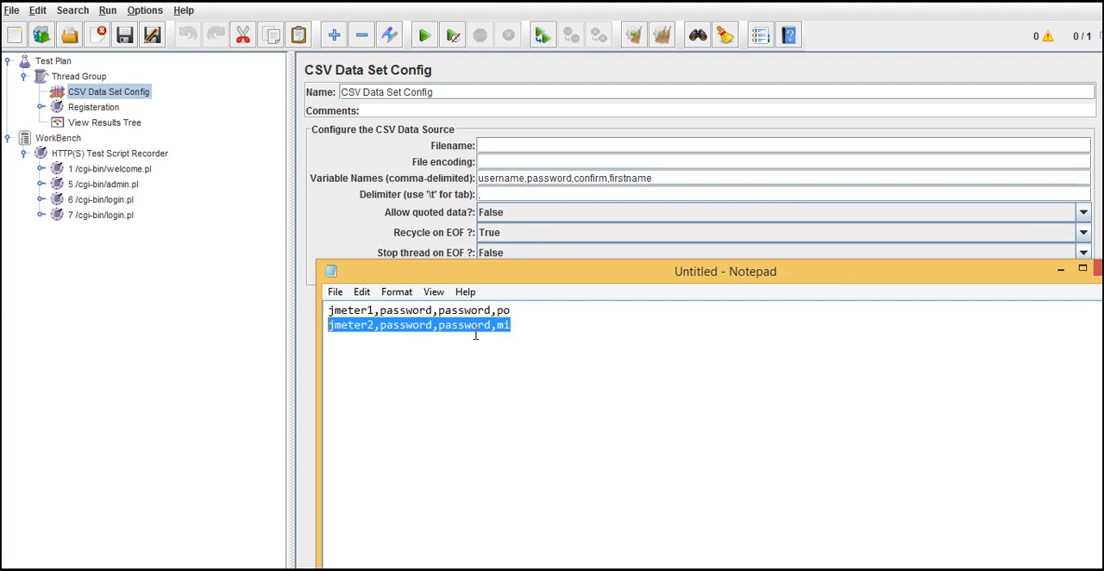
{"action": "left_click", "coordinate": [522, 325]}
{"action": "key", "text": "Return"}
{"action": "key", "text": "ctrl+v"}
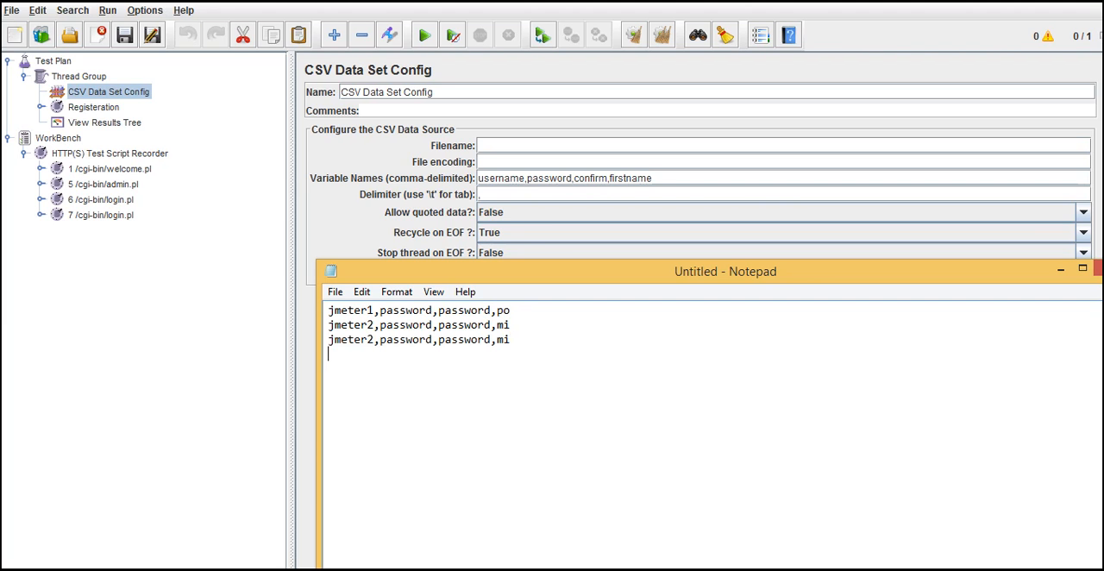
{"action": "key", "text": "Return"}
{"action": "key", "text": "ctrl+v"}
{"action": "key", "text": "Return"}
{"action": "key", "text": "ctrl+v"}
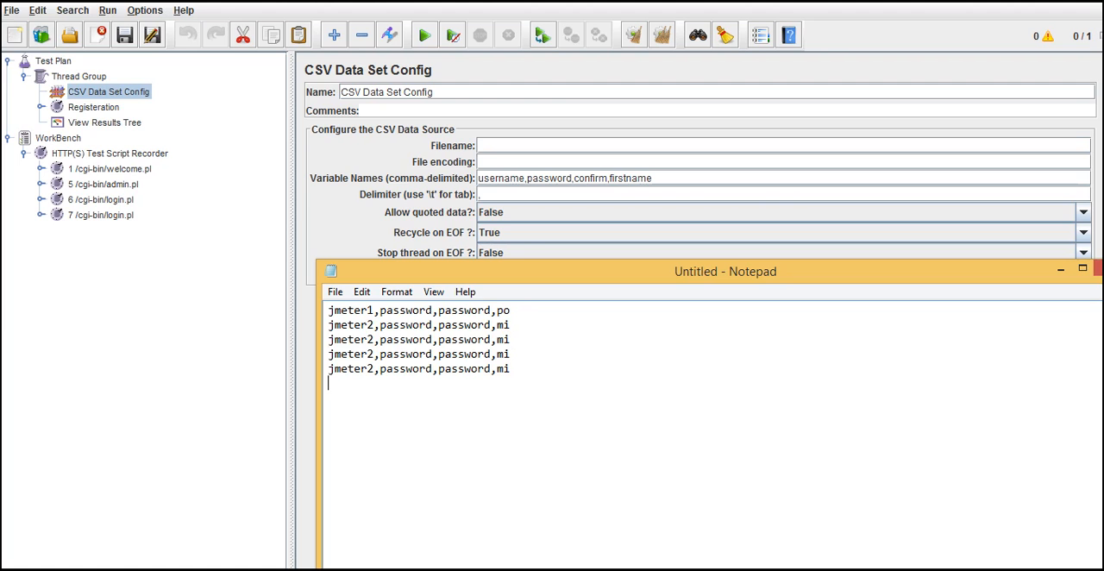
{"action": "key", "text": "Return"}
{"action": "key", "text": "ctrl+v"}
{"action": "key", "text": "ctrl+v"}
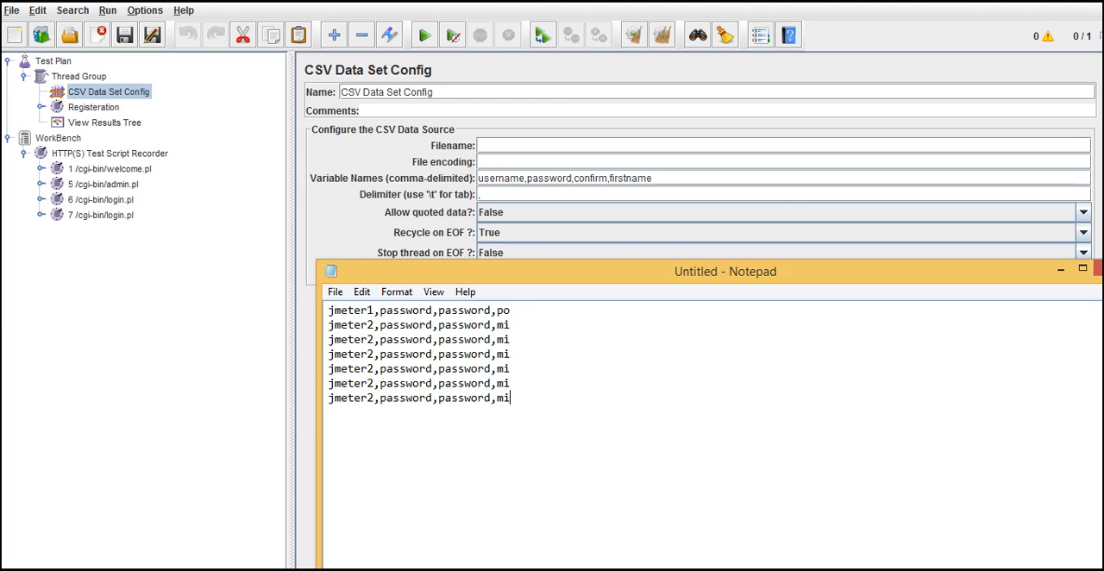
Step: Renumber the usernames in the five pasted rows as jmeter3, jmeter4, jmeter5, jmeter6 and jmeter7
{"action": "left_click", "coordinate": [373, 339]}
{"action": "key", "text": "BackSpace"}
{"action": "type", "text": "3"}
{"action": "left_click", "coordinate": [372, 354]}
{"action": "key", "text": "BackSpace"}
{"action": "type", "text": "3"}
{"action": "left_click", "coordinate": [376, 368]}
{"action": "key", "text": "BackSpace"}
{"action": "key", "text": "BackSpace"}
{"action": "type", "text": "r5"}
{"action": "key", "text": "BackSpace"}
{"action": "type", "text": "4"}
{"action": "left_click", "coordinate": [372, 383]}
{"action": "key", "text": "BackSpace"}
{"action": "type", "text": "6"}
{"action": "left_click", "coordinate": [372, 398]}
{"action": "key", "text": "BackSpace"}
{"action": "type", "text": "6"}
{"action": "key", "text": "BackSpace"}
{"action": "type", "text": "7"}
Step: Change the firstname value to mre in the jmeter5 row and to ree in the jmeter6 row
{"action": "left_click", "coordinate": [518, 369]}
{"action": "key", "text": "BackSpace"}
{"action": "type", "text": "re"}
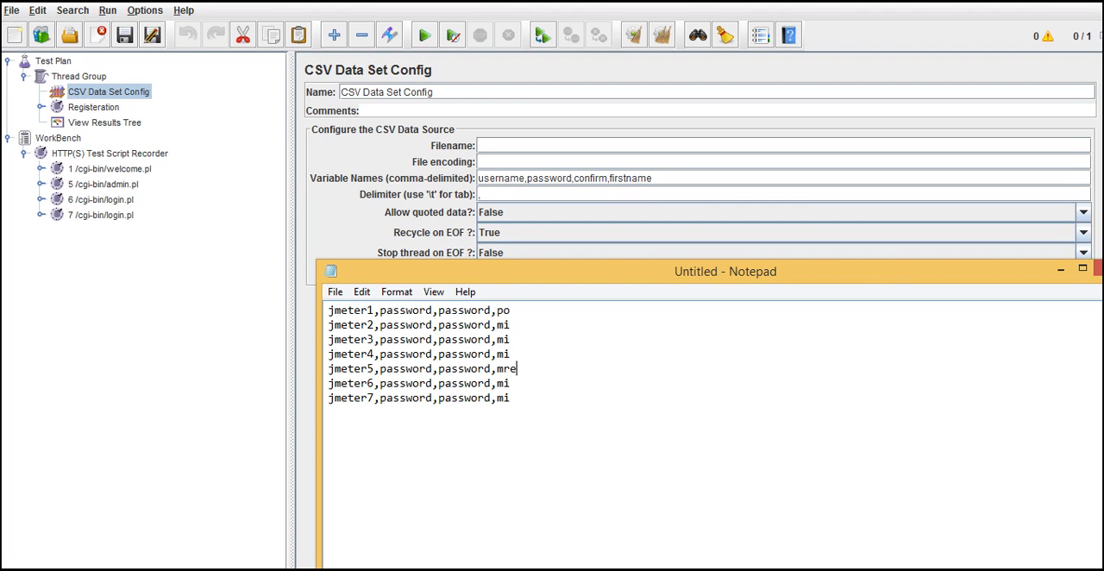
{"action": "key", "text": "Down"}
{"action": "key", "text": "BackSpace"}
{"action": "key", "text": "BackSpace"}
{"action": "type", "text": "ree"}
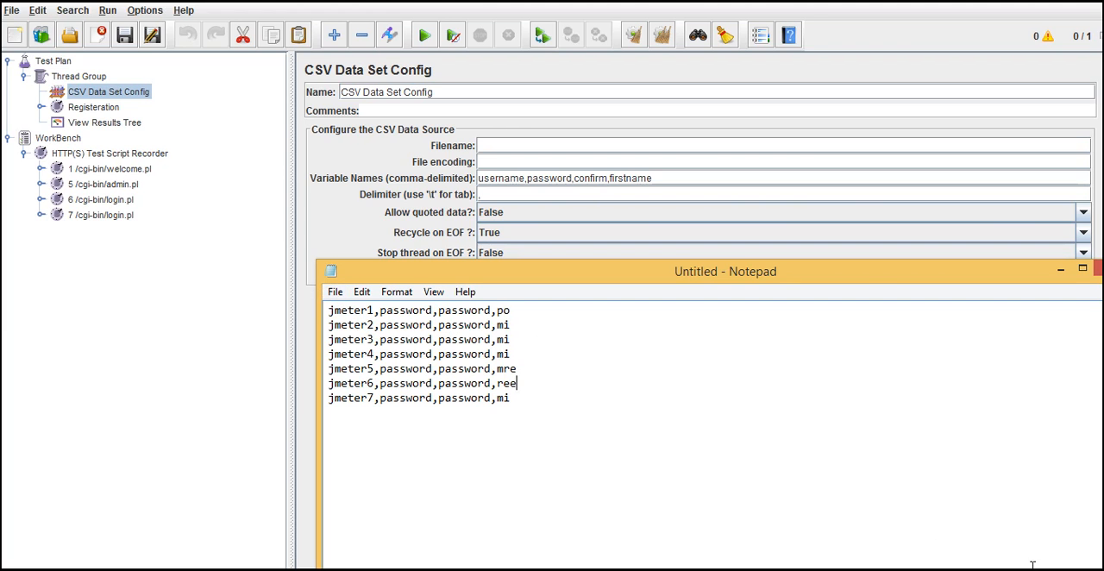
Step: Point the save dialog for the data rows to the Temp folder on drive C and close it without saving
{"action": "key", "text": "ctrl+s"}
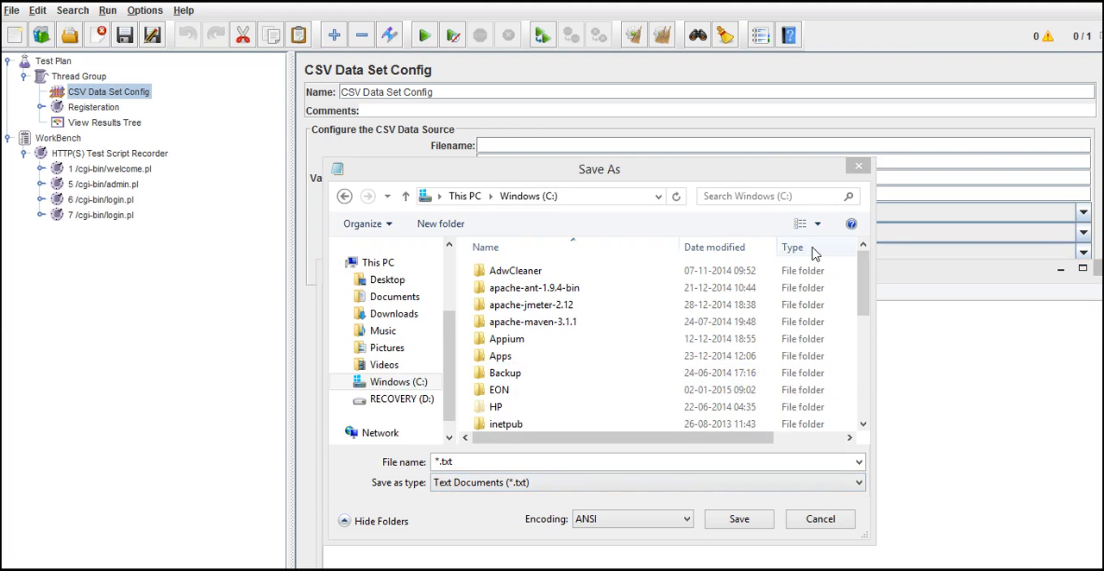
{"action": "left_click_drag", "start_coordinate": [860, 278], "coordinate": [868, 377]}
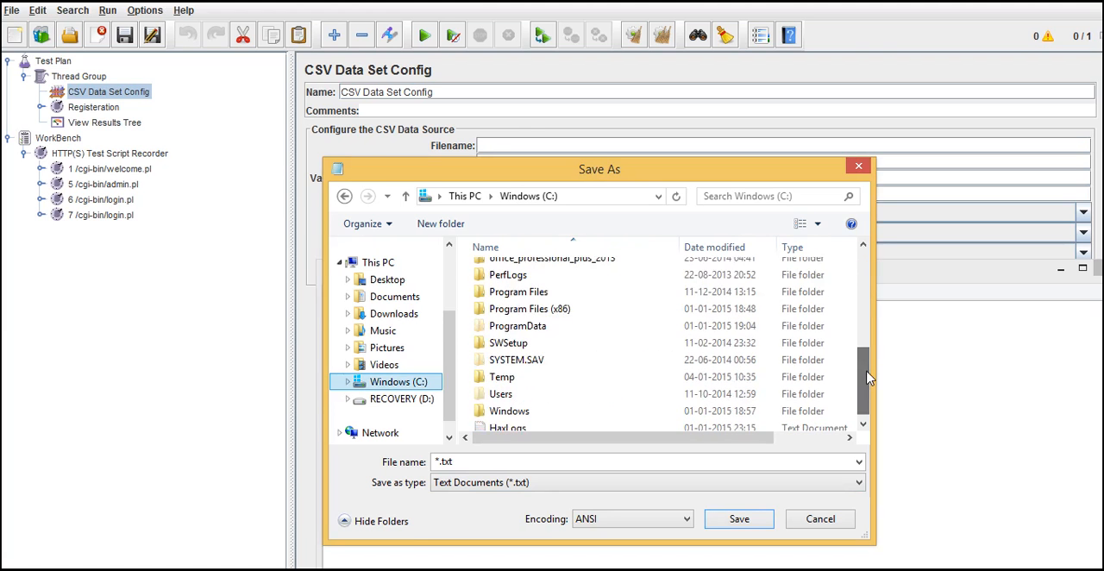
{"action": "double_click", "coordinate": [581, 376]}
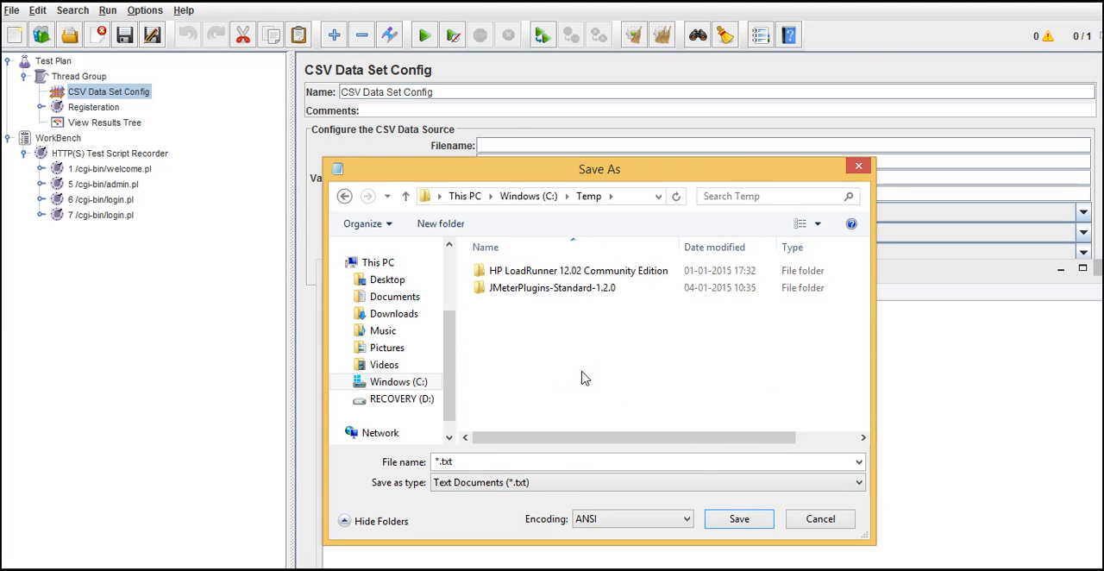
{"action": "left_click", "coordinate": [738, 521]}
{"action": "left_click", "coordinate": [746, 528]}
{"action": "left_click_drag", "start_coordinate": [628, 176], "coordinate": [586, 140]}
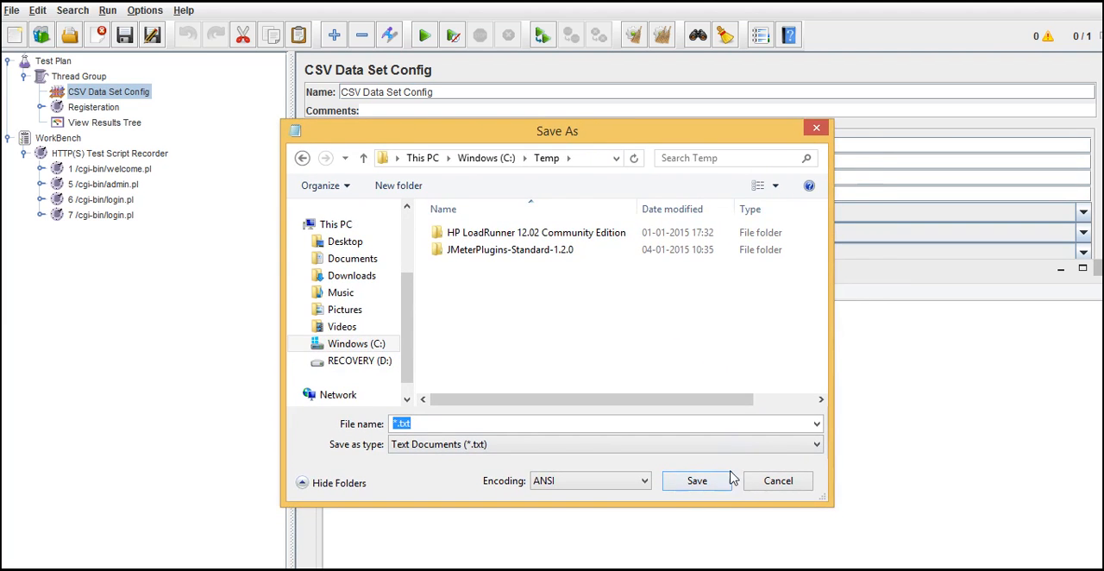
{"action": "left_click", "coordinate": [784, 482]}
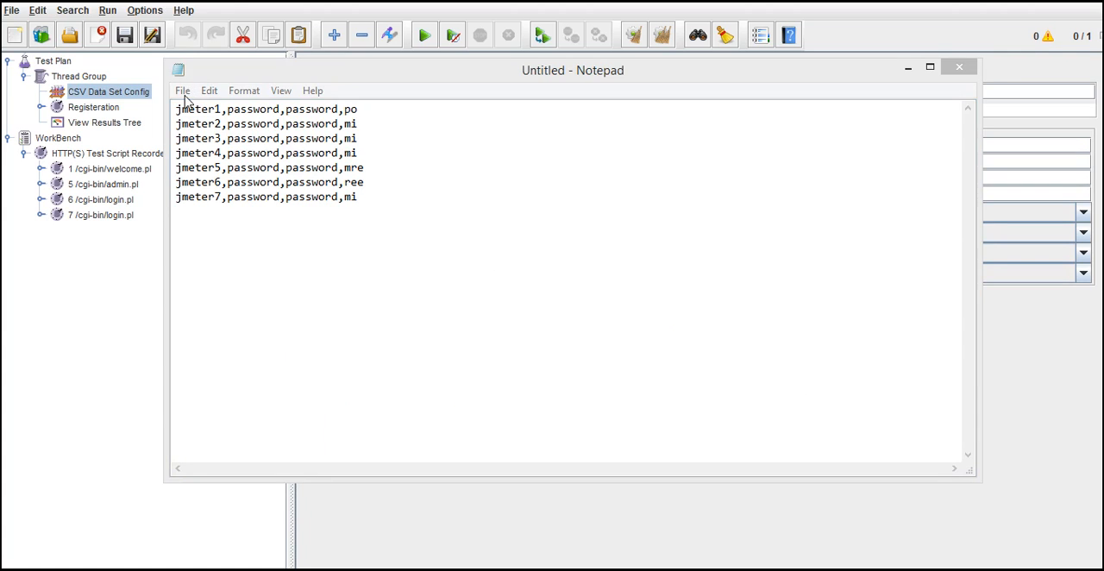
Step: Save the user rows as data.csv in C:\Temp and close the file
{"action": "left_click", "coordinate": [182, 92]}
{"action": "left_click", "coordinate": [215, 155]}
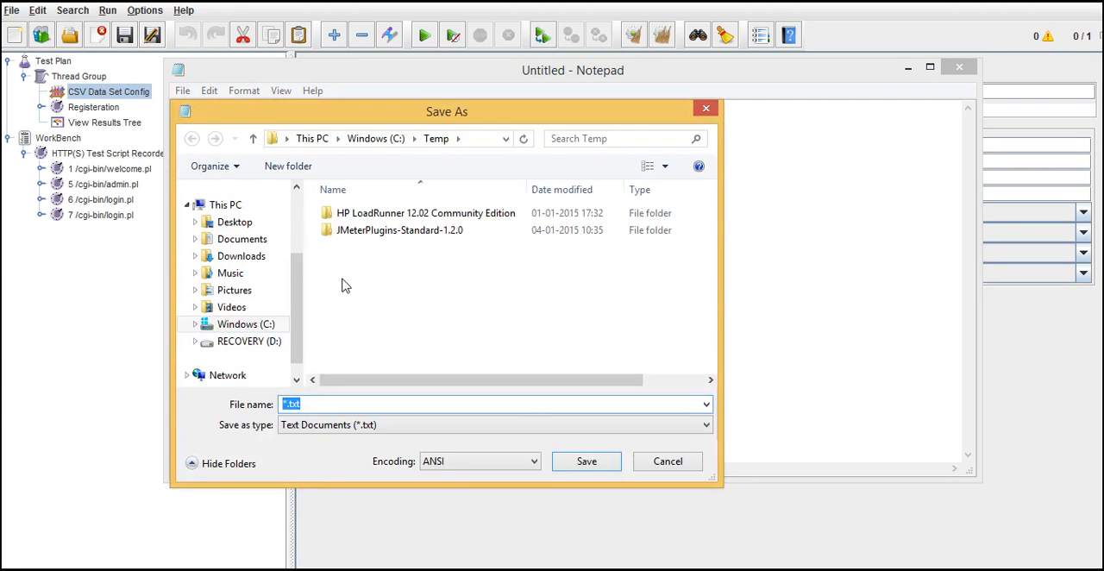
{"action": "type", "text": "data"}
{"action": "left_click_drag", "start_coordinate": [465, 113], "coordinate": [633, 202]}
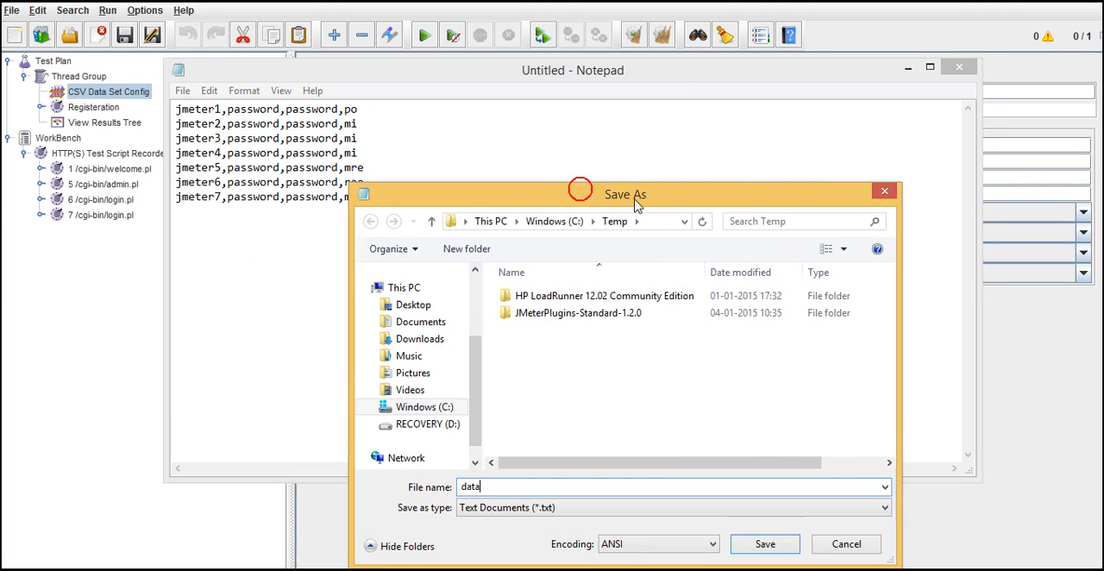
{"action": "left_click", "coordinate": [641, 84]}
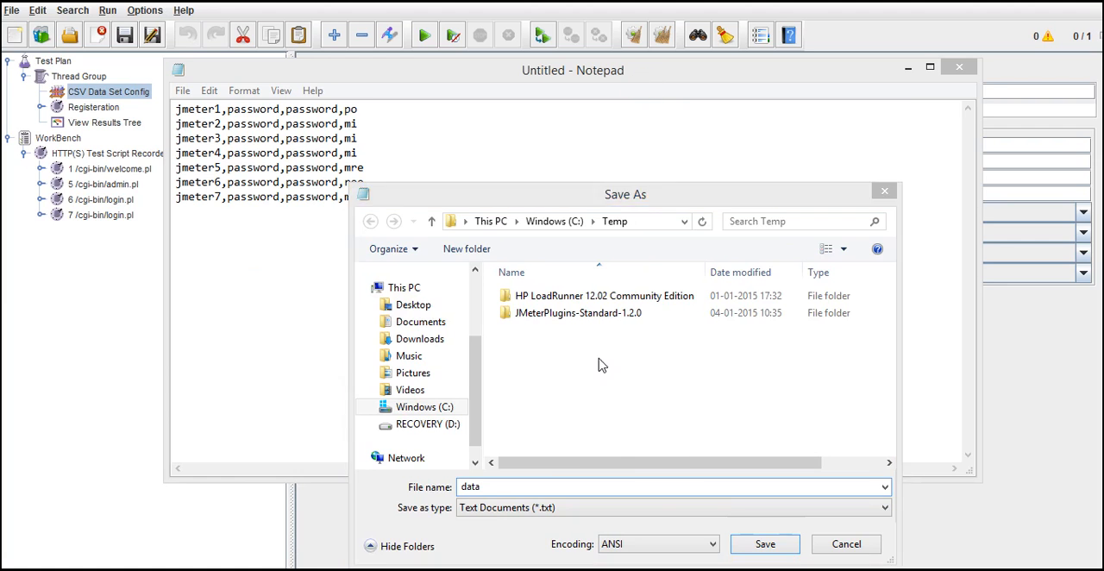
{"action": "left_click", "coordinate": [535, 492]}
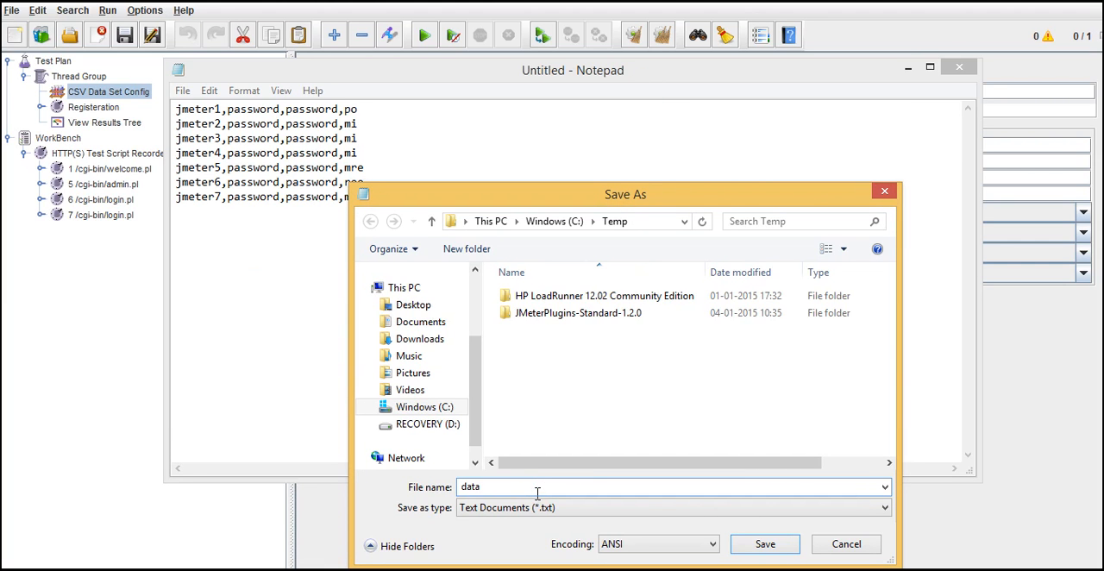
{"action": "type", "text": ".csv"}
{"action": "left_click_drag", "start_coordinate": [519, 487], "coordinate": [481, 486]}
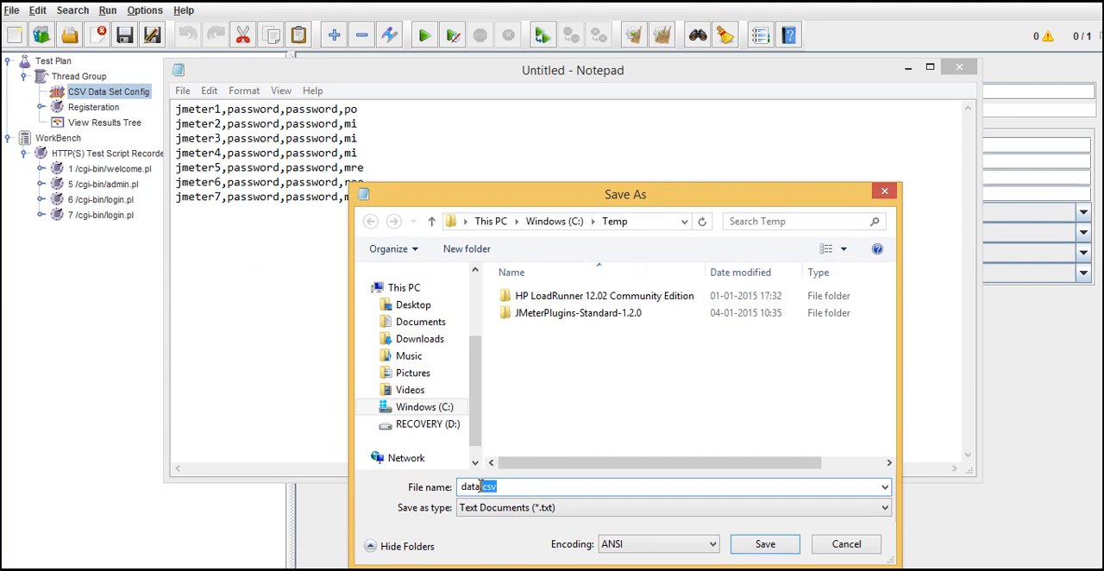
{"action": "left_click", "coordinate": [741, 545]}
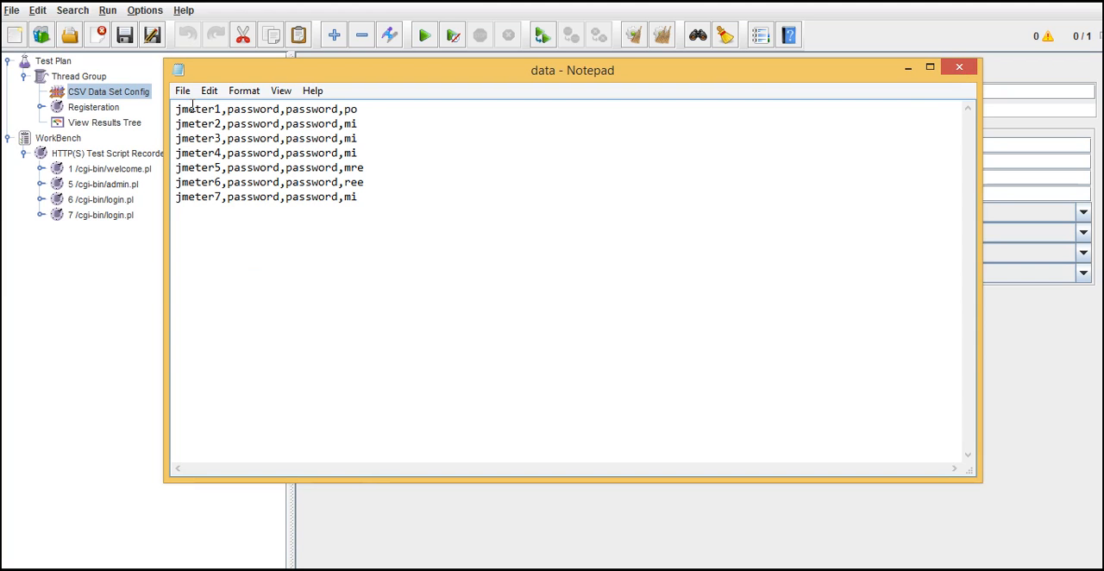
{"action": "left_click", "coordinate": [959, 68]}
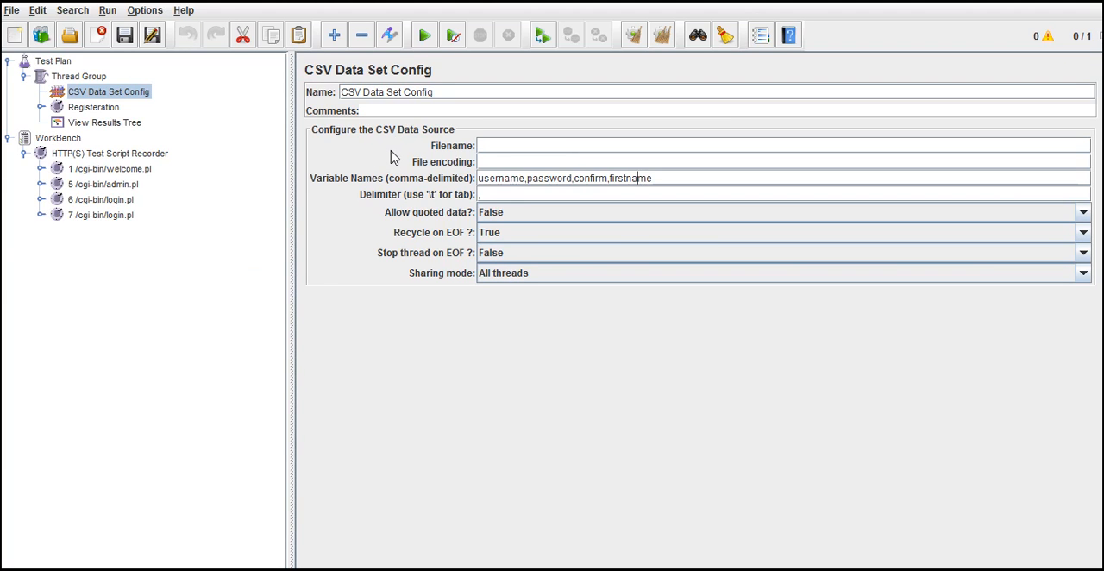
Step: Switch to File Explorer, go to the Temp folder on drive C and open the data file
{"action": "left_click", "coordinate": [509, 149]}
{"action": "key", "text": "alt+Tab"}
{"action": "left_click_drag", "start_coordinate": [1100, 259], "coordinate": [1101, 329]}
{"action": "left_click", "coordinate": [409, 422]}
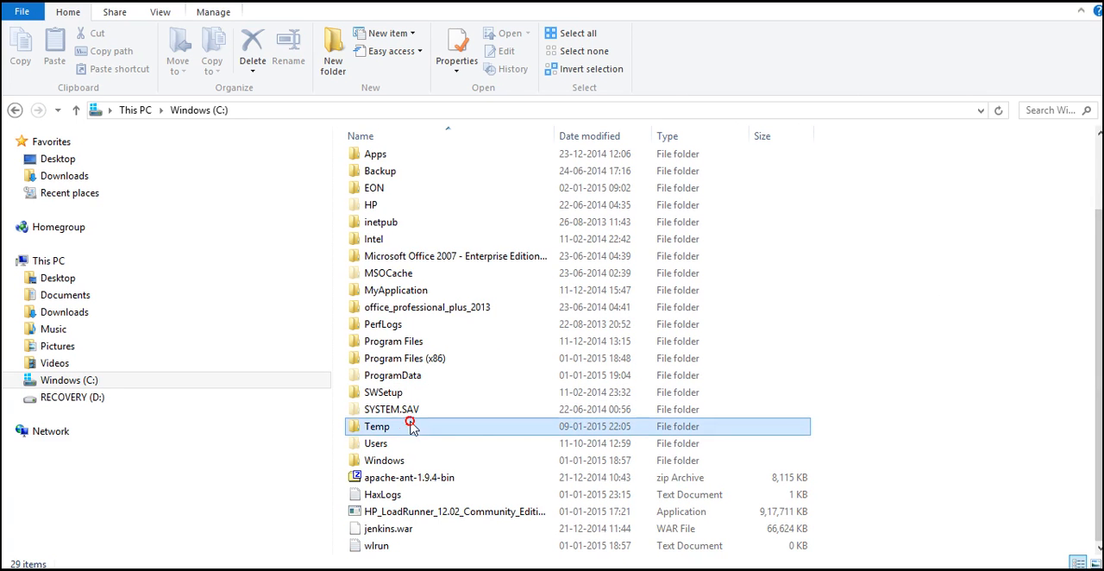
{"action": "double_click", "coordinate": [409, 423]}
{"action": "left_click", "coordinate": [393, 200]}
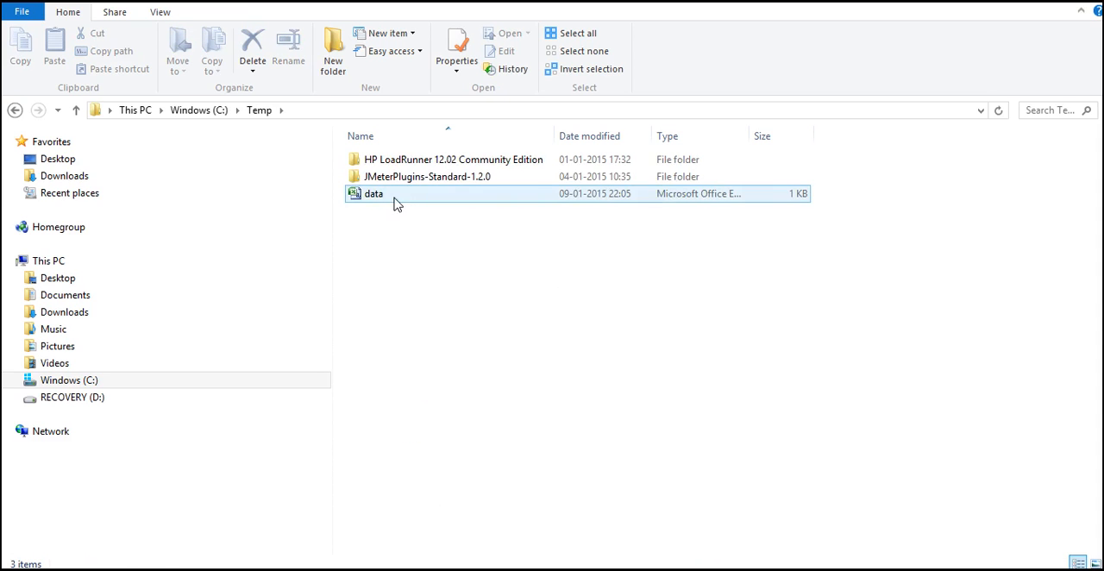
{"action": "double_click", "coordinate": [393, 200]}
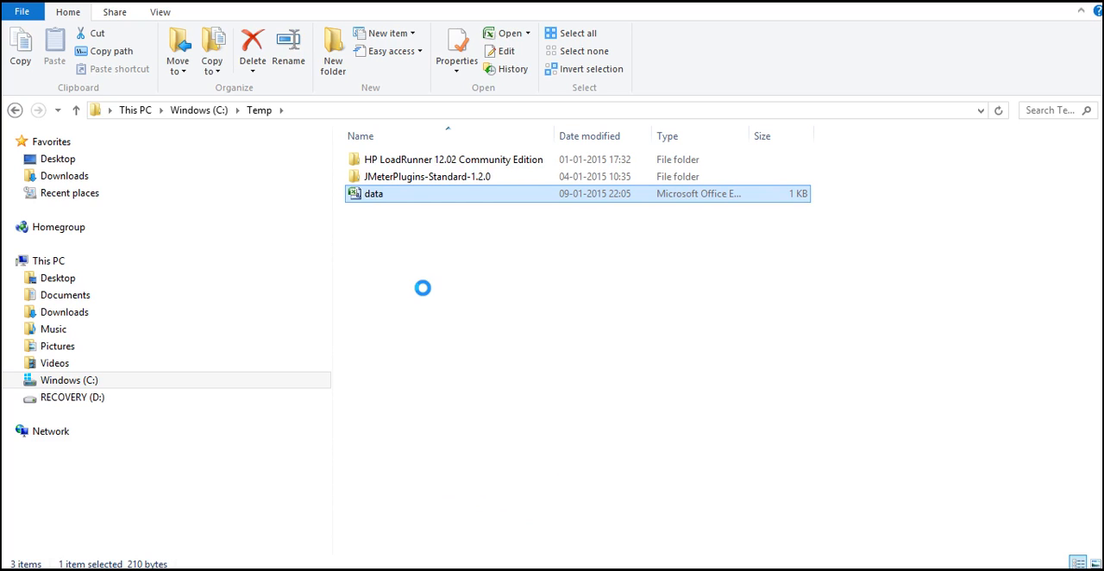
Step: Copy the data file's folder location from its properties
{"action": "right_click", "coordinate": [393, 195]}
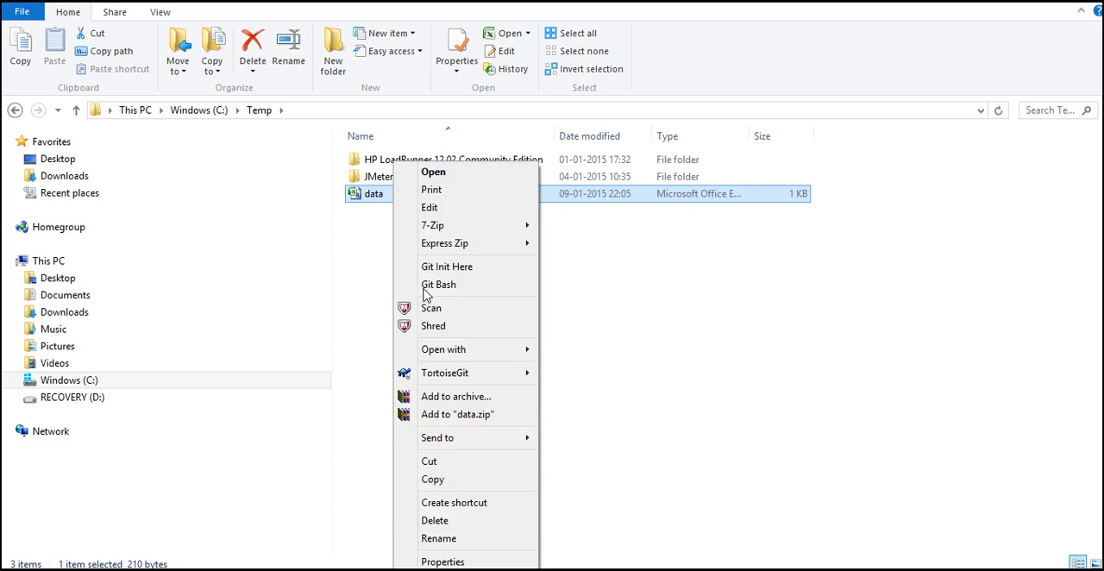
{"action": "left_click", "coordinate": [444, 559]}
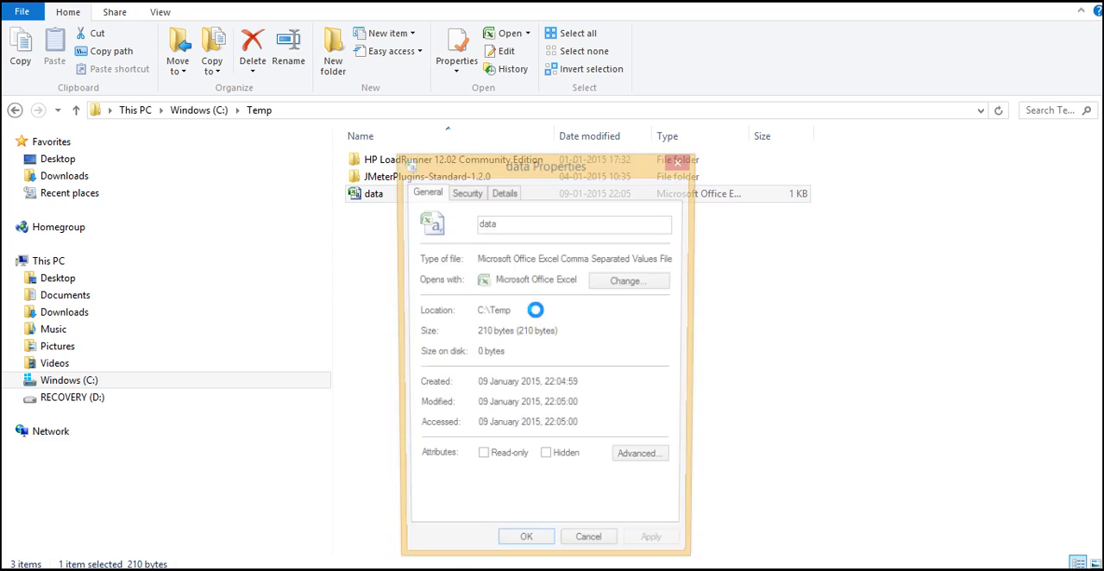
{"action": "left_click_drag", "start_coordinate": [515, 312], "coordinate": [474, 319]}
{"action": "key", "text": "ctrl+c"}
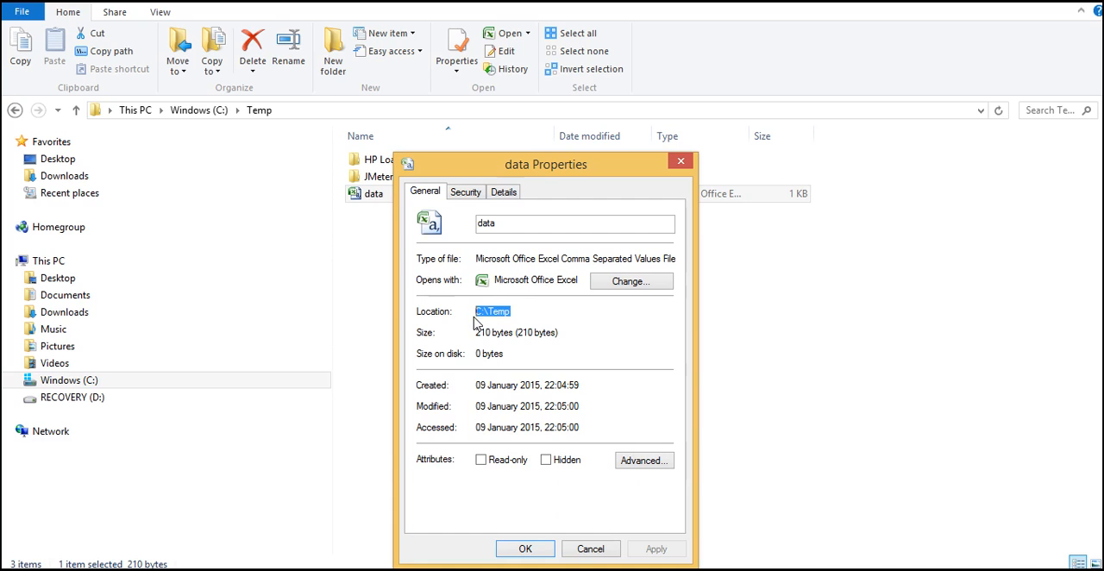
{"action": "left_click", "coordinate": [525, 548]}
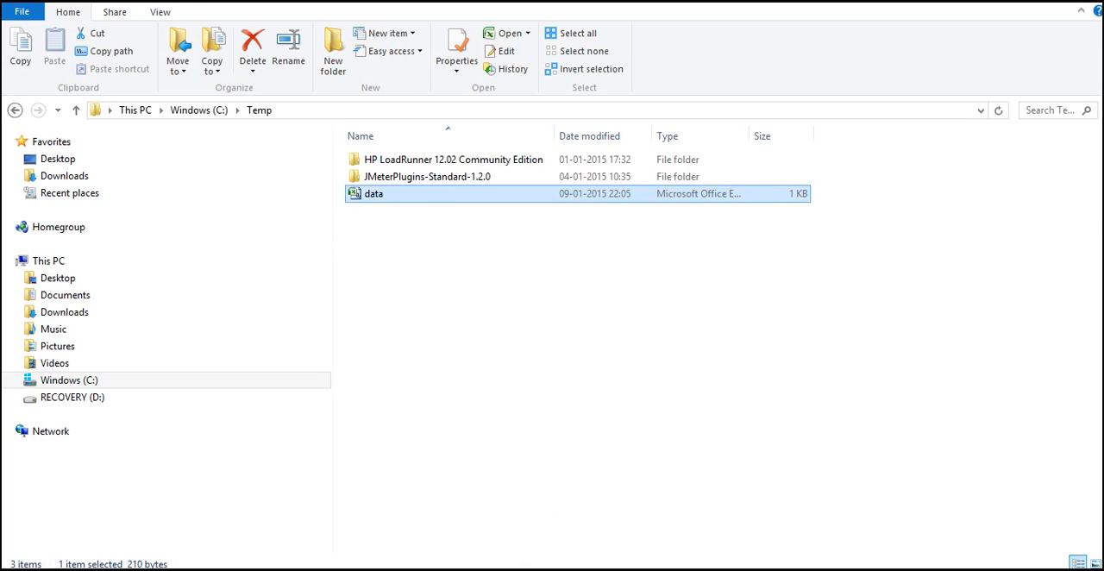
Step: Switch back to JMeter and set the CSV data source's filename to C:\Temp\data.csv
{"action": "key", "text": "alt+Tab"}
{"action": "left_click", "coordinate": [513, 144]}
{"action": "key", "text": "ctrl+v"}
{"action": "type", "text": "\\data.csv"}
{"action": "left_click", "coordinate": [548, 381]}
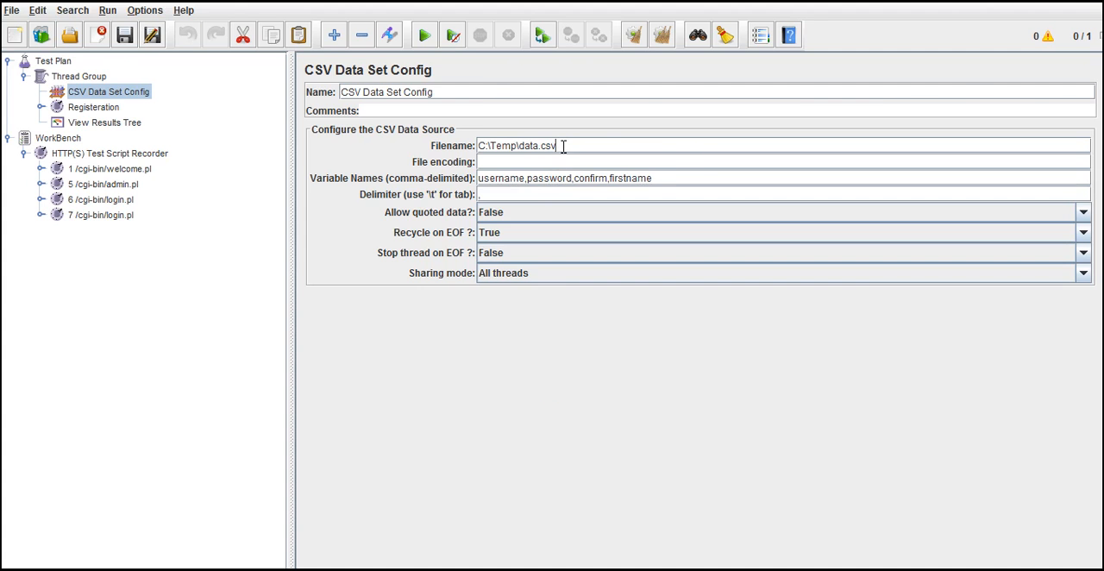
Step: Review the data file's path, each of the comma-delimited variable names and the delimiter in the CSV Data Set Config
{"action": "key", "text": "alt+Tab"}
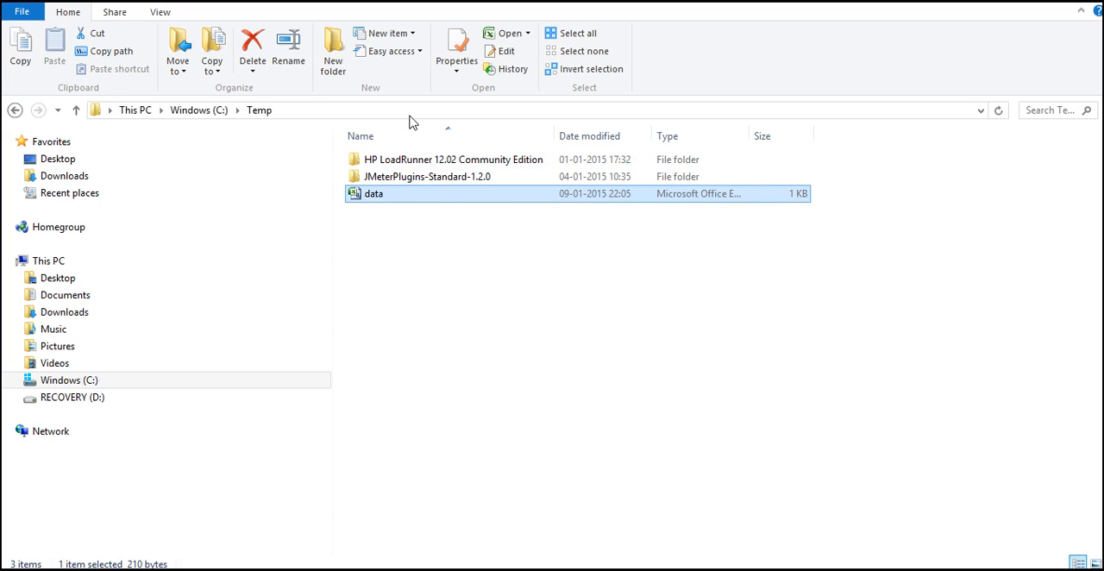
{"action": "key", "text": "alt+Tab"}
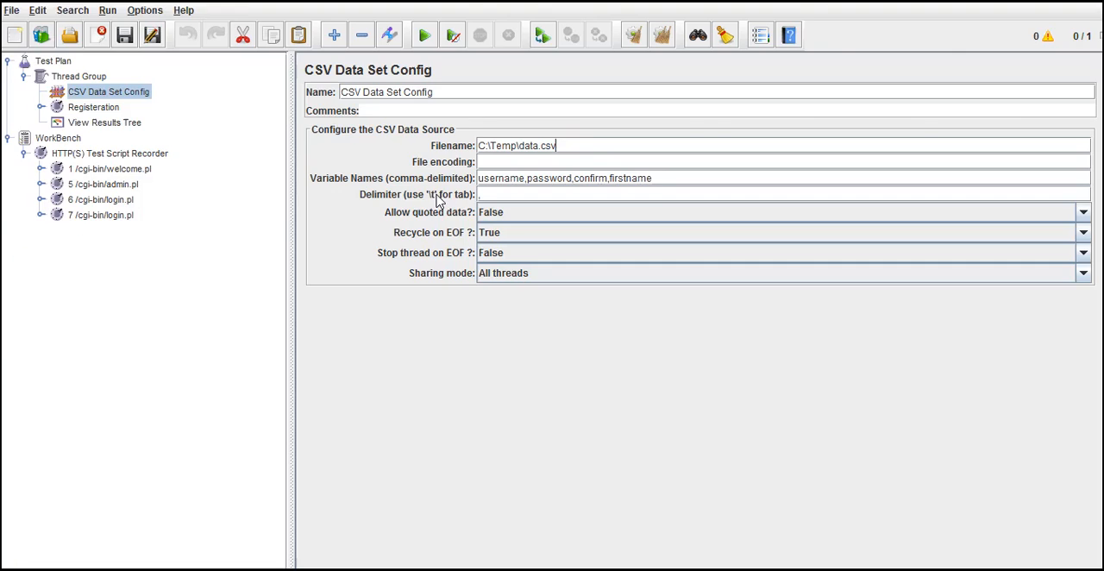
{"action": "left_click", "coordinate": [578, 146]}
{"action": "left_click_drag", "start_coordinate": [569, 145], "coordinate": [480, 148]}
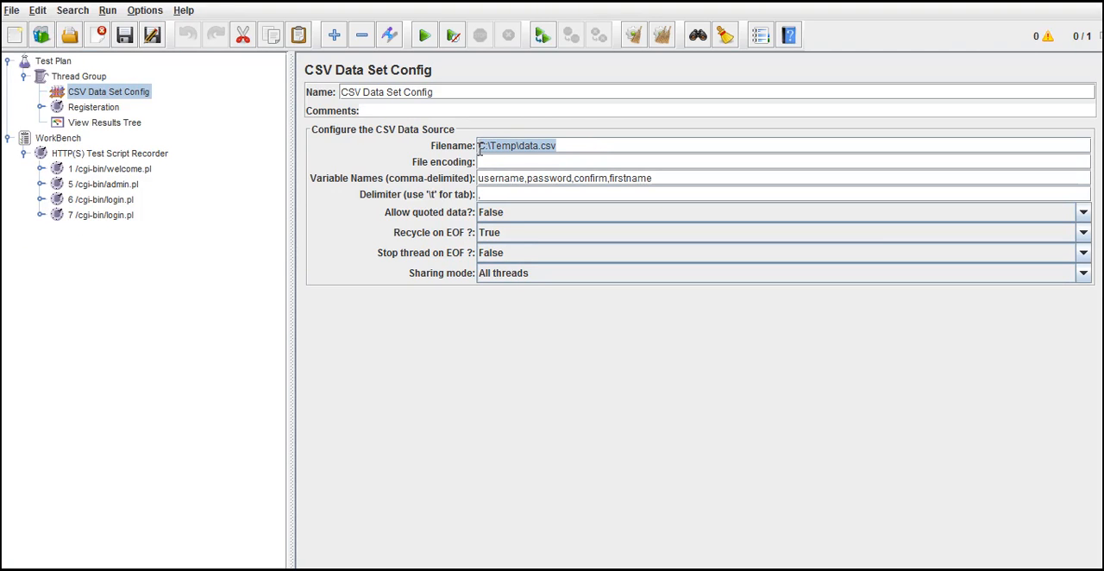
{"action": "double_click", "coordinate": [525, 147]}
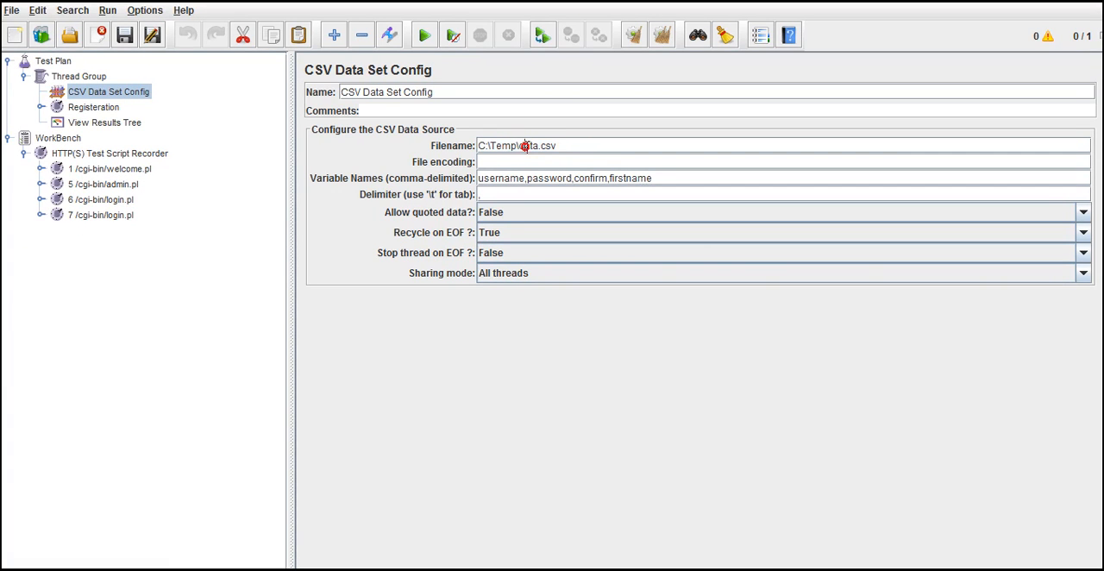
{"action": "double_click", "coordinate": [508, 146]}
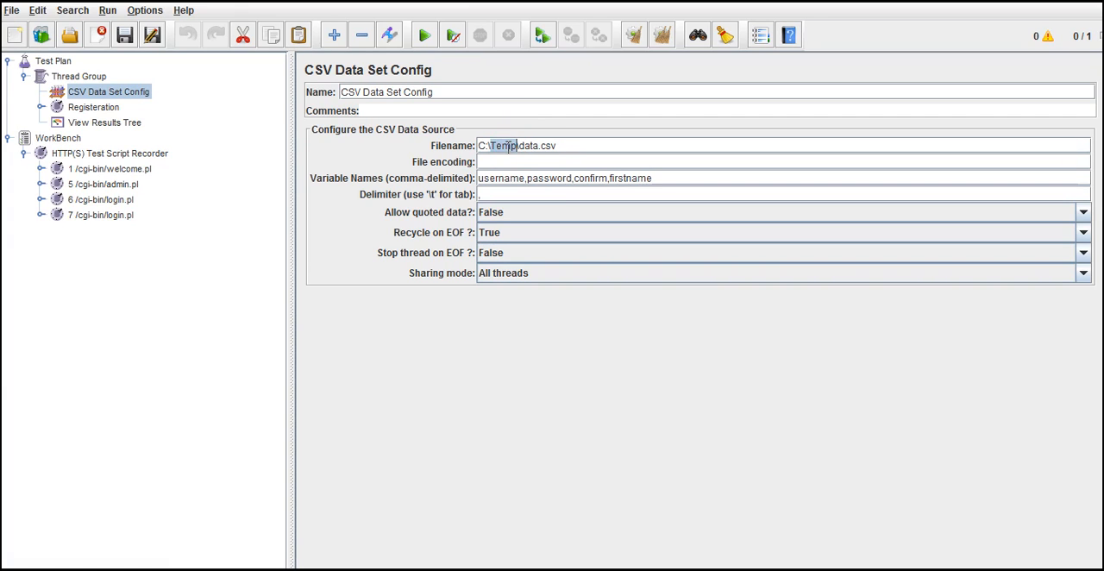
{"action": "double_click", "coordinate": [540, 145]}
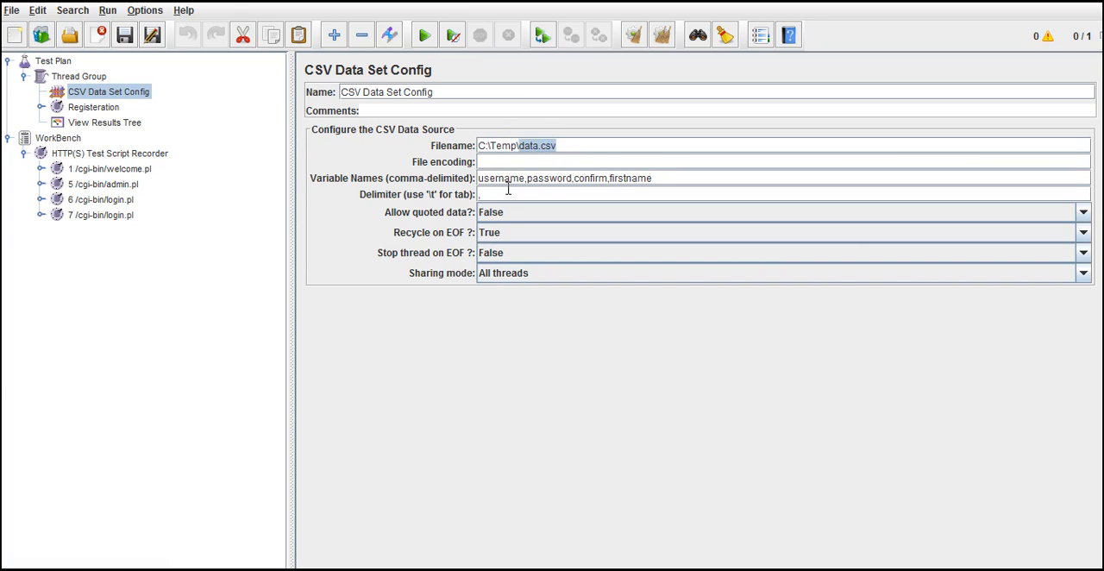
{"action": "double_click", "coordinate": [506, 179]}
{"action": "double_click", "coordinate": [534, 178]}
{"action": "double_click", "coordinate": [582, 178]}
{"action": "double_click", "coordinate": [628, 179]}
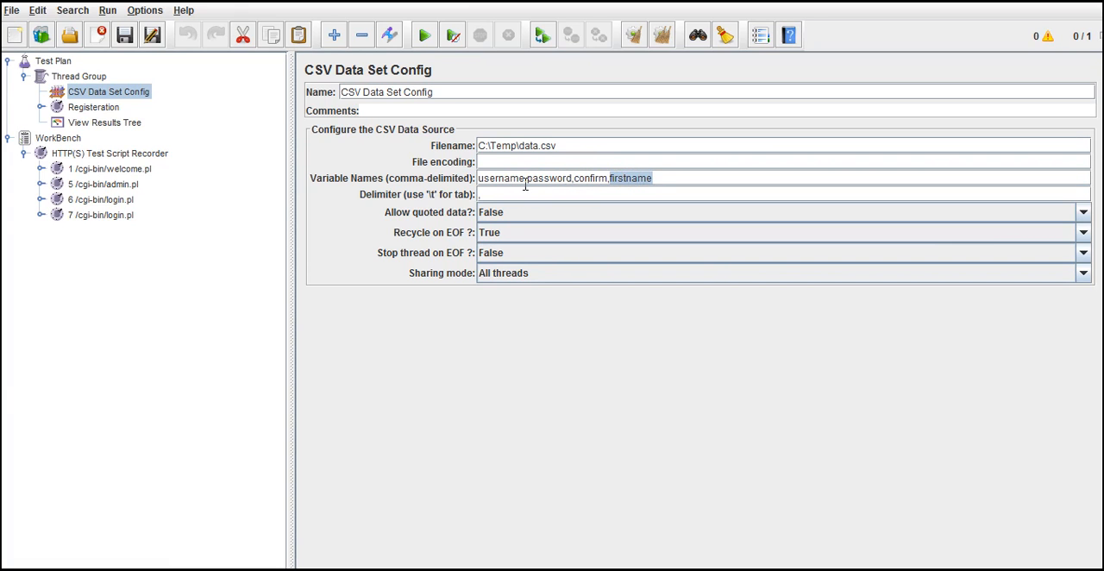
{"action": "left_click", "coordinate": [526, 194]}
{"action": "left_click", "coordinate": [497, 194]}
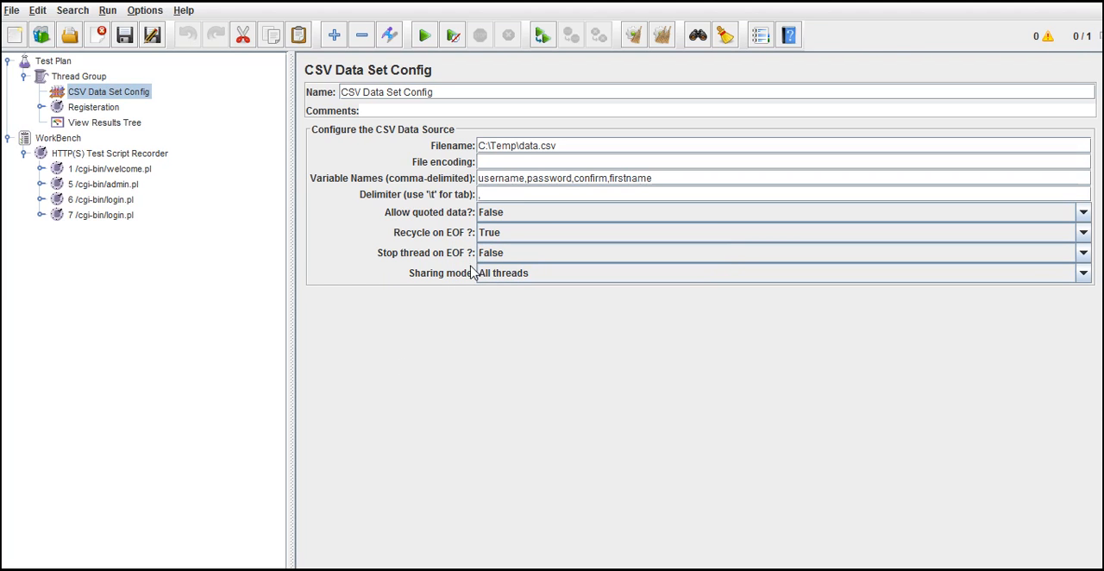
Step: Set Recycle on EOF to False in the CSV Data Set Config
{"action": "left_click", "coordinate": [440, 256]}
{"action": "left_click", "coordinate": [460, 256]}
{"action": "left_click", "coordinate": [506, 238]}
{"action": "left_click", "coordinate": [510, 269]}
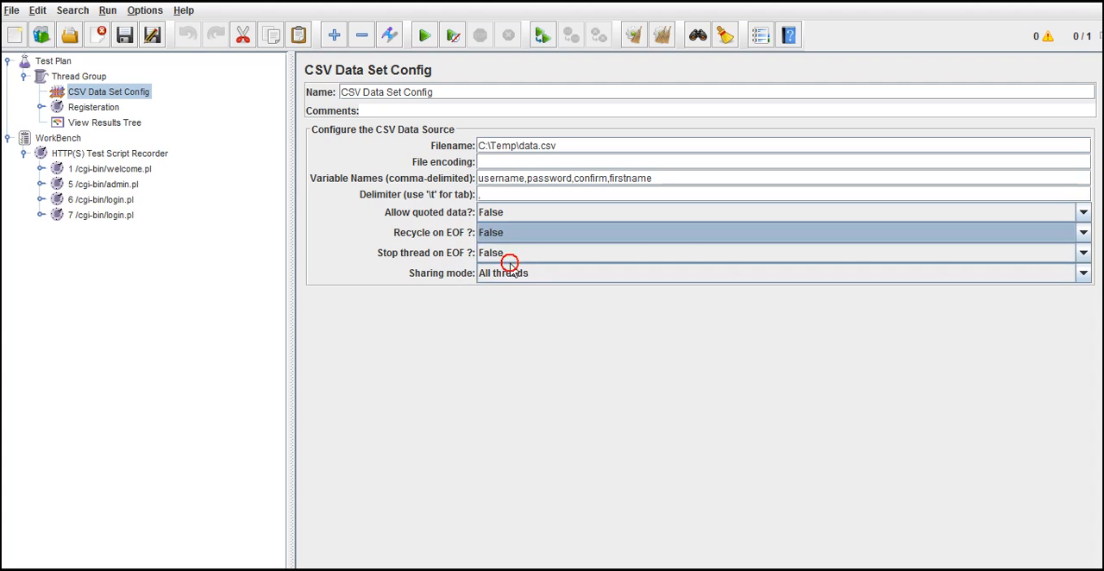
{"action": "left_click", "coordinate": [453, 244]}
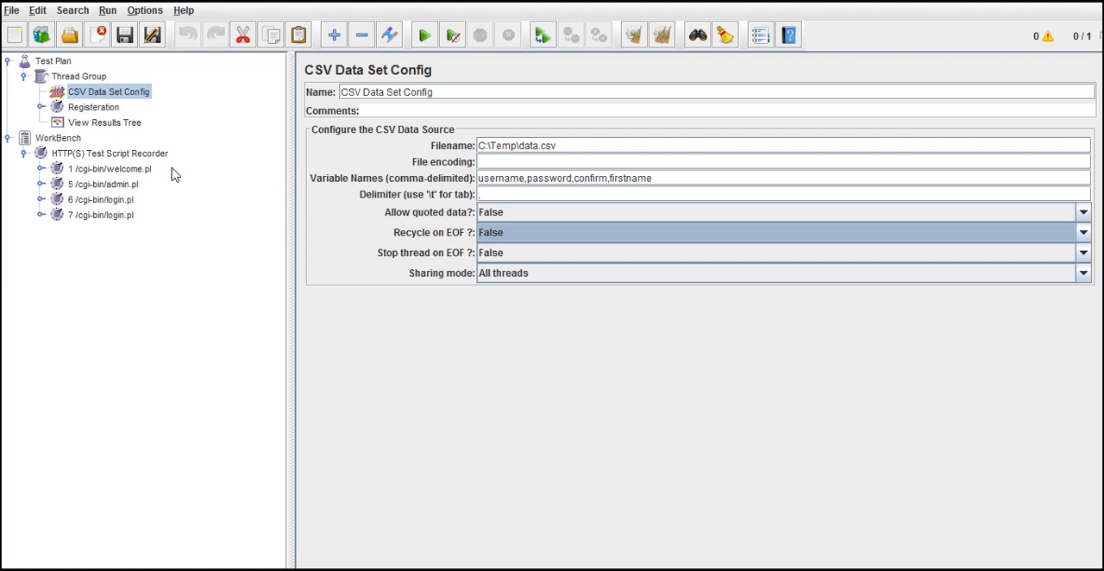
Step: Set the username parameter's value to ${username} in the Registeration HTTP request, matching the CSV variable name
{"action": "double_click", "coordinate": [506, 178]}
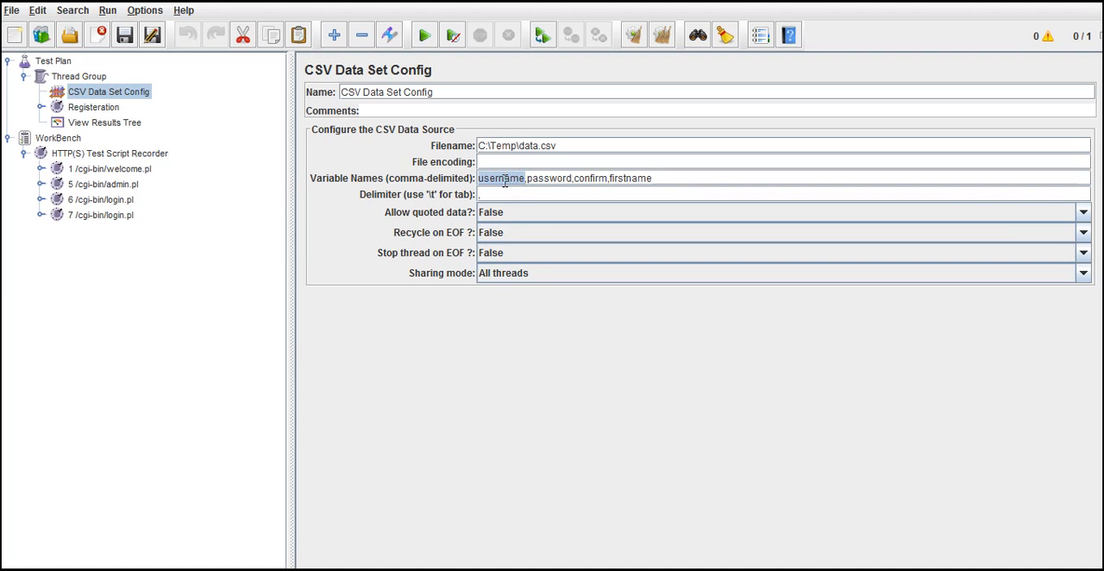
{"action": "left_click", "coordinate": [90, 107]}
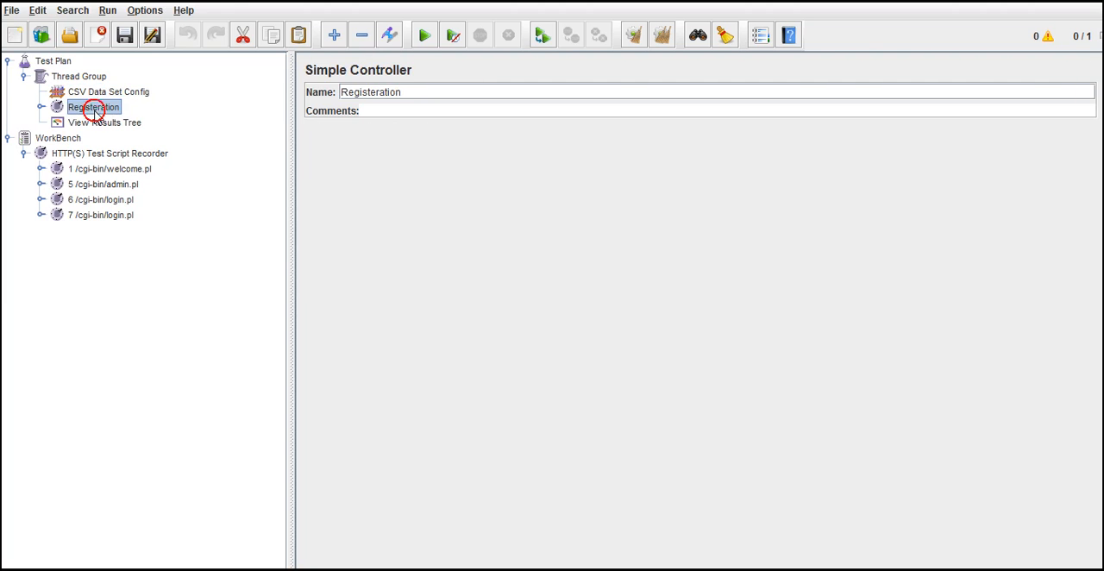
{"action": "left_click", "coordinate": [41, 107]}
{"action": "left_click", "coordinate": [87, 123]}
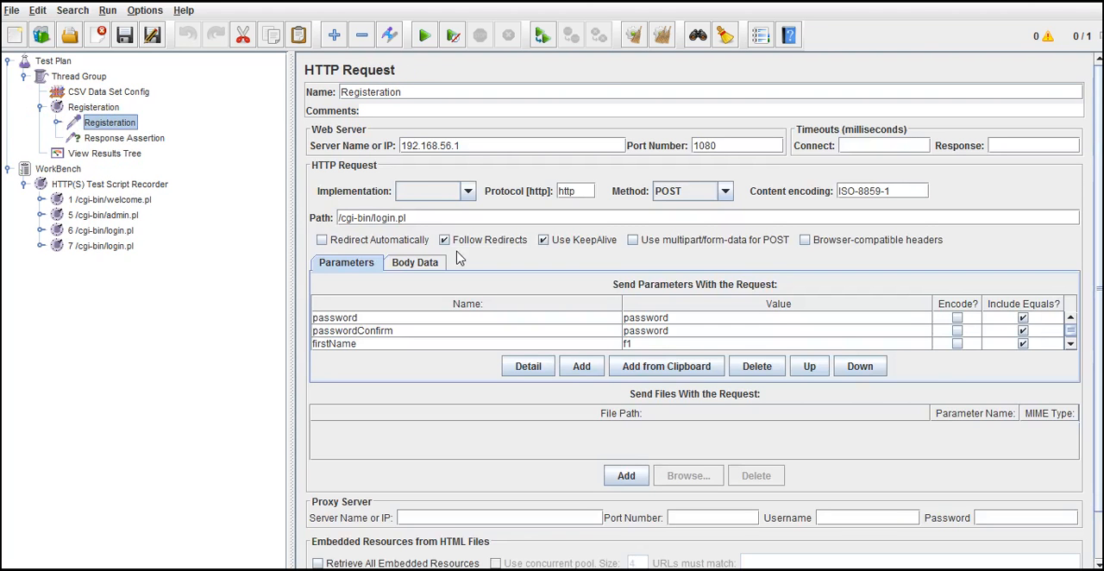
{"action": "left_click", "coordinate": [1070, 317]}
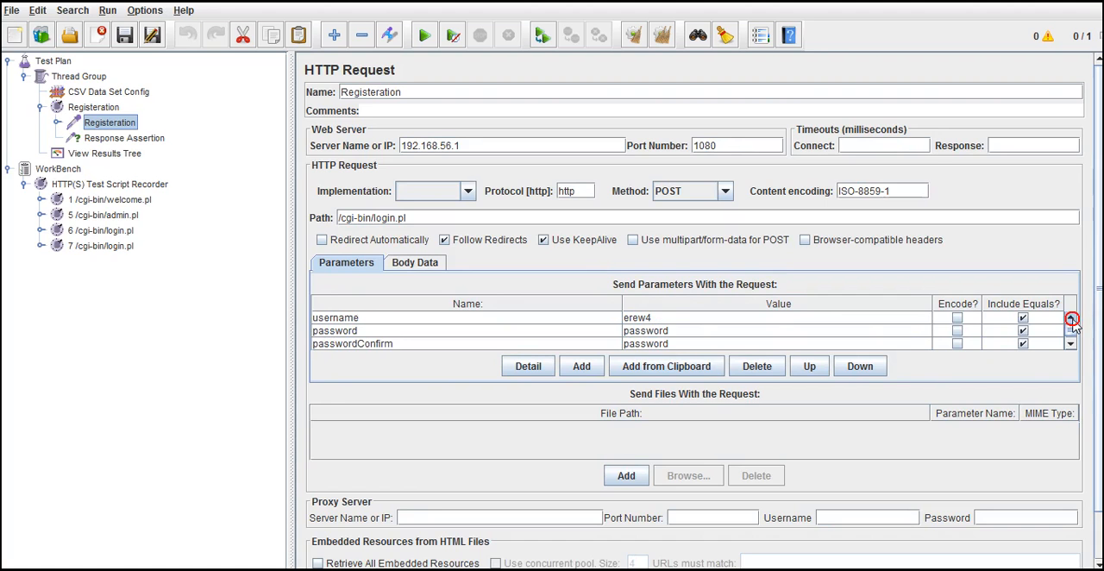
{"action": "double_click", "coordinate": [677, 319]}
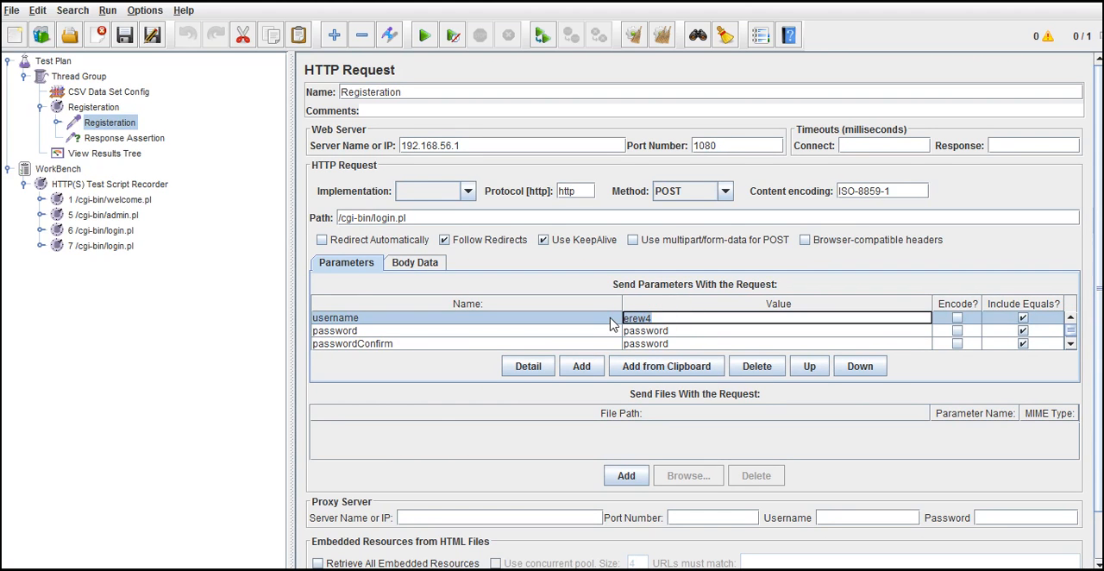
{"action": "type", "text": "${username"}
{"action": "double_click", "coordinate": [656, 319]}
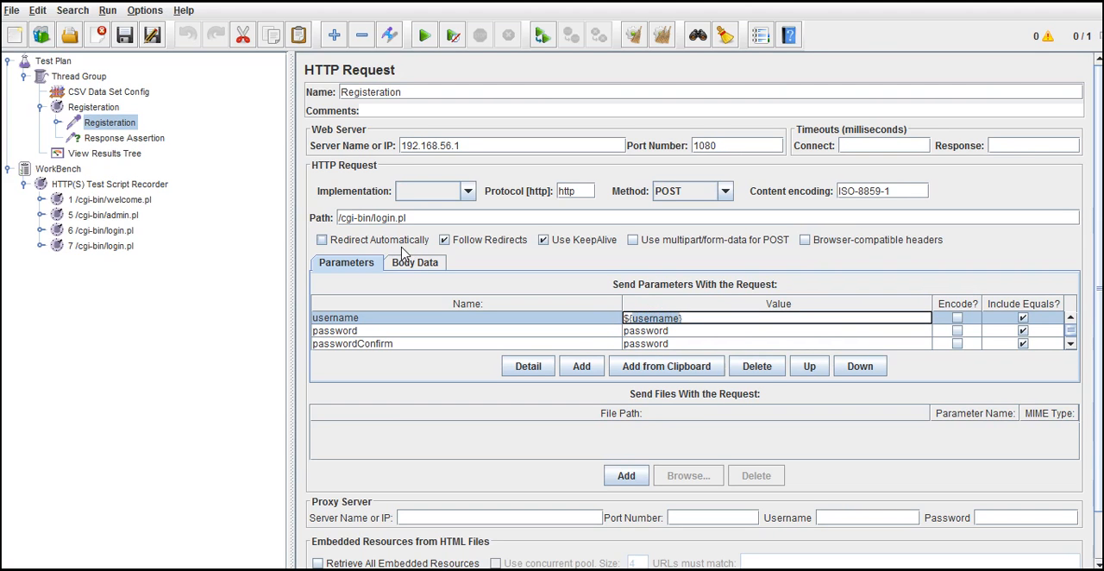
Step: Compare the username variable name in the CSV Data Set Config with the reference used in the Registeration request
{"action": "left_click", "coordinate": [97, 95]}
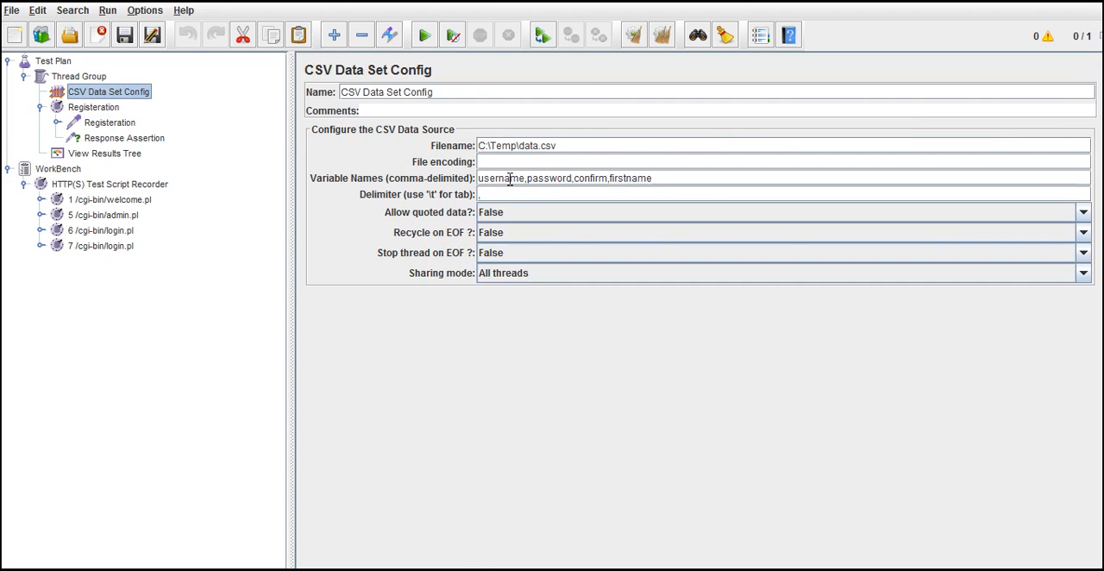
{"action": "double_click", "coordinate": [506, 178]}
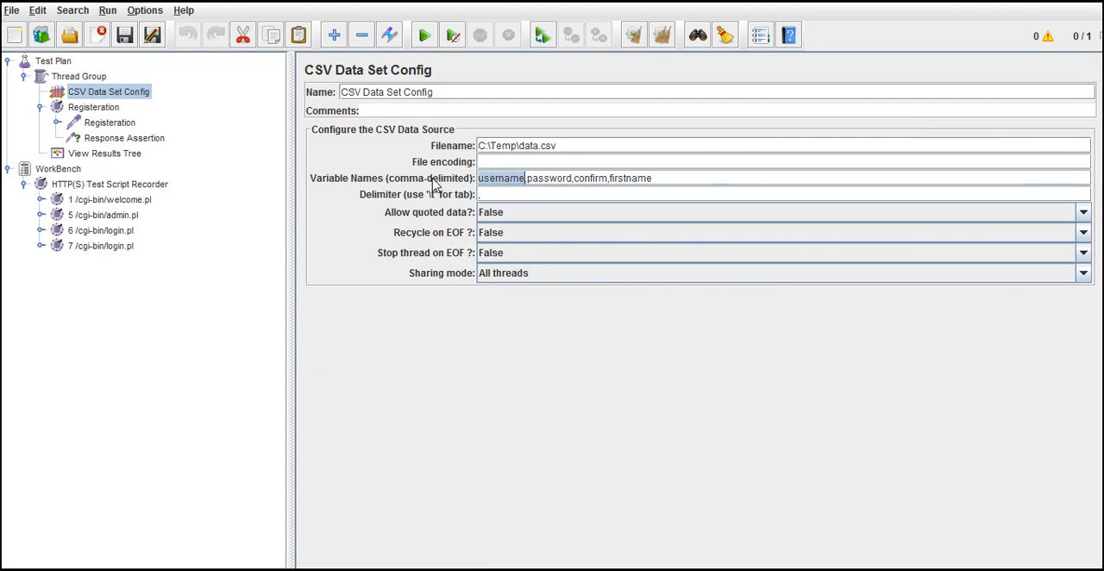
{"action": "left_click", "coordinate": [126, 126]}
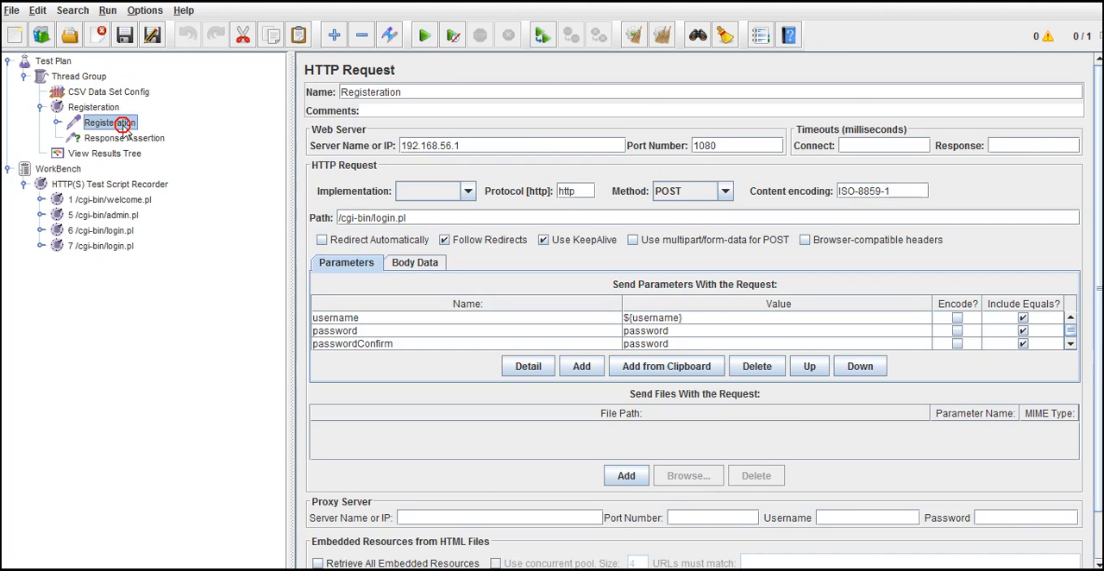
{"action": "double_click", "coordinate": [663, 317]}
{"action": "double_click", "coordinate": [663, 318]}
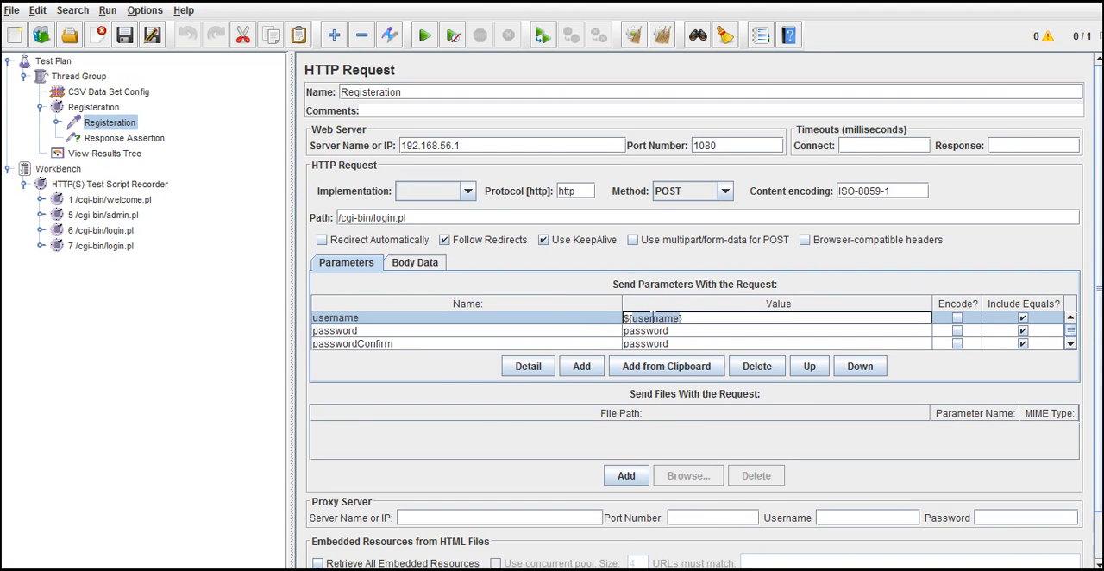
{"action": "left_click", "coordinate": [130, 93]}
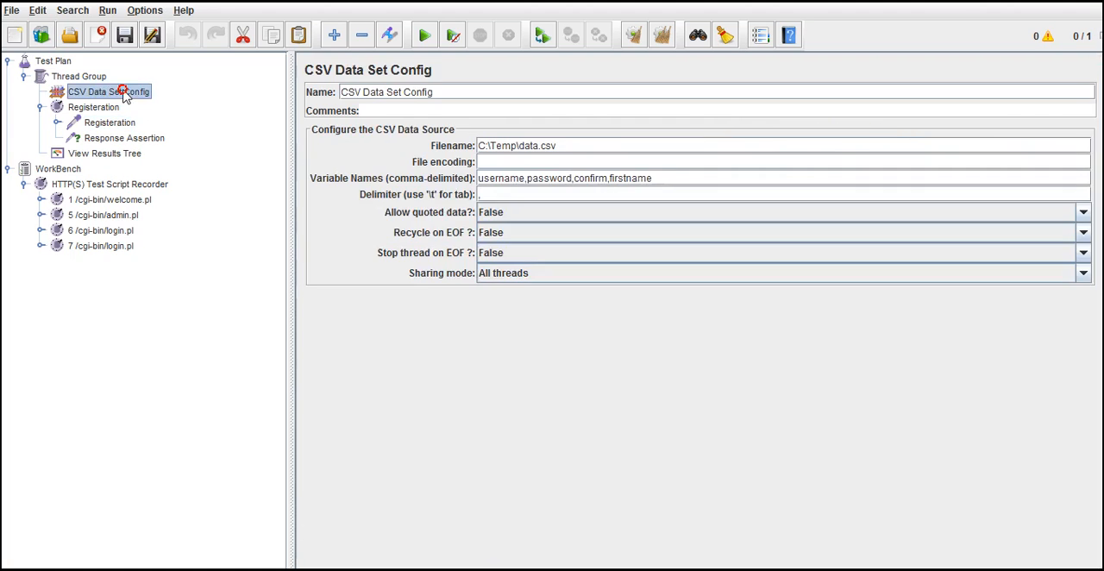
{"action": "double_click", "coordinate": [507, 179]}
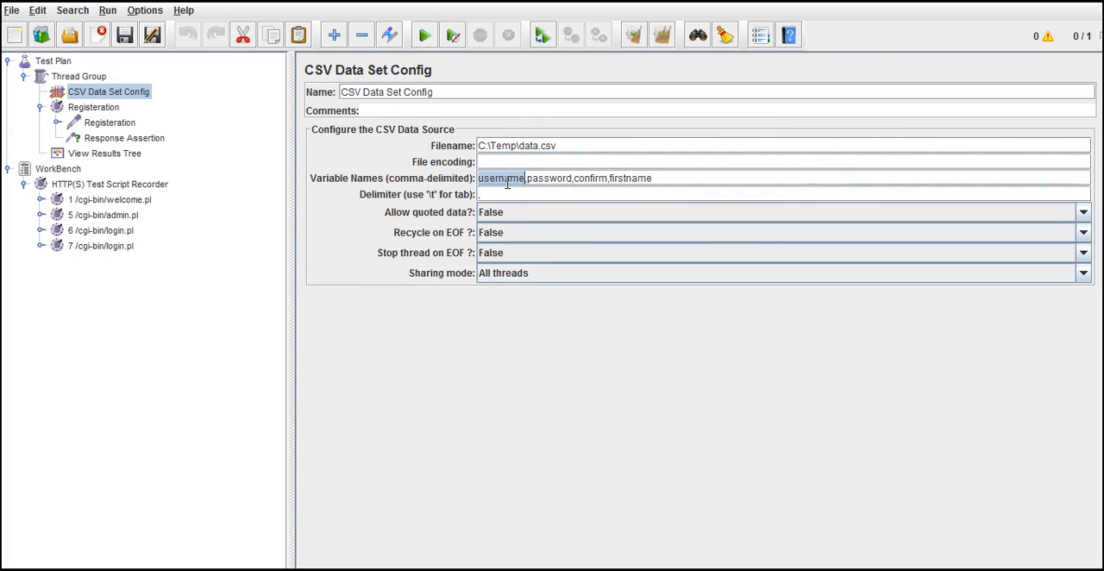
Step: Copy the data file path from the CSV Data Set Config and open C:\Temp\data.csv to examine its columns
{"action": "left_click_drag", "start_coordinate": [569, 145], "coordinate": [480, 145]}
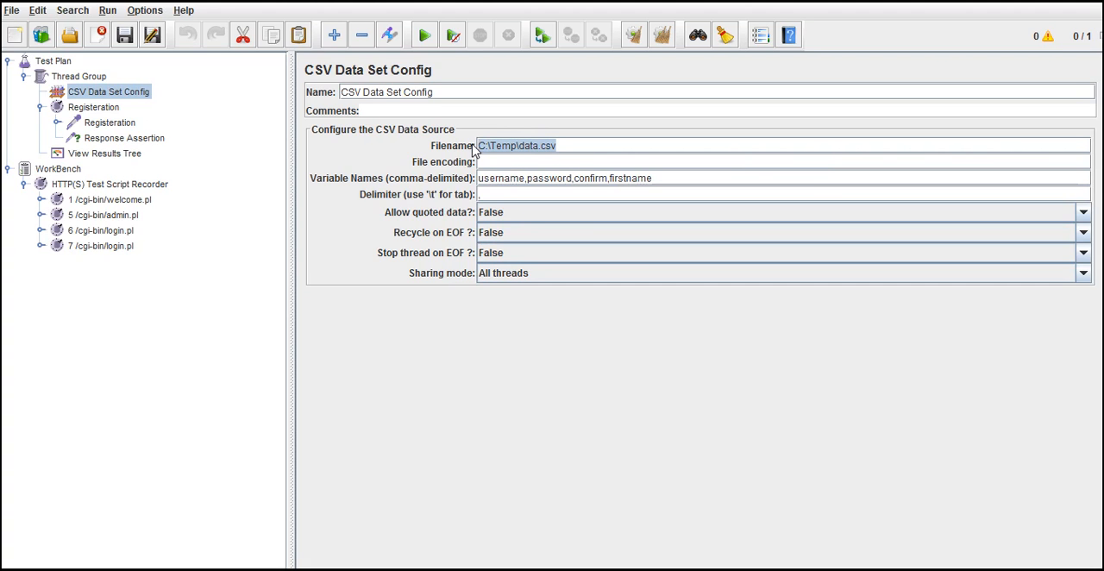
{"action": "key", "text": "ctrl+c"}
{"action": "key", "text": "super+r"}
{"action": "key", "text": "ctrl+v"}
{"action": "key", "text": "Return"}
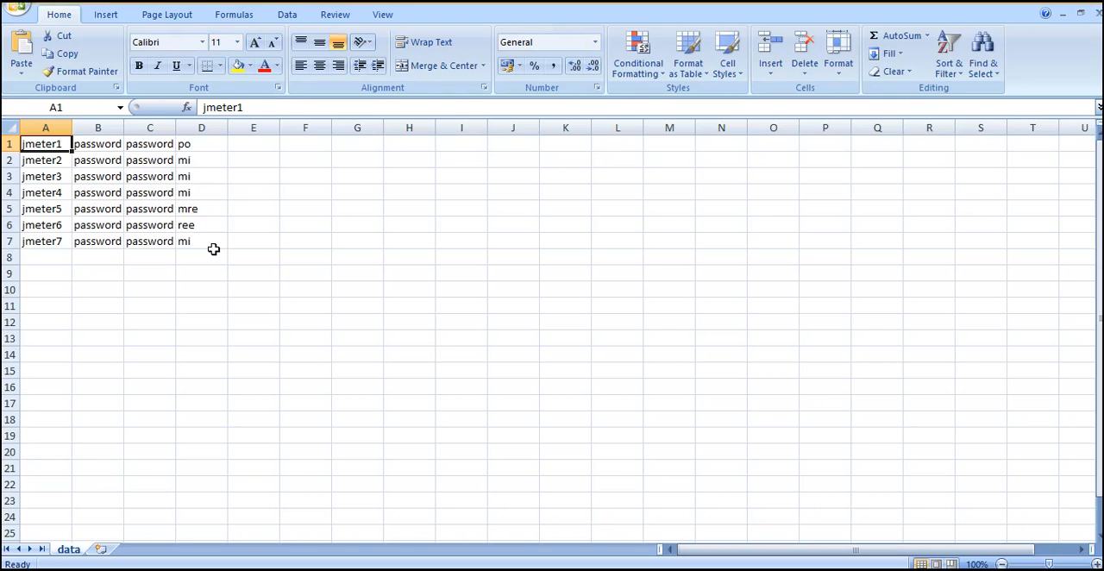
{"action": "left_click", "coordinate": [104, 197]}
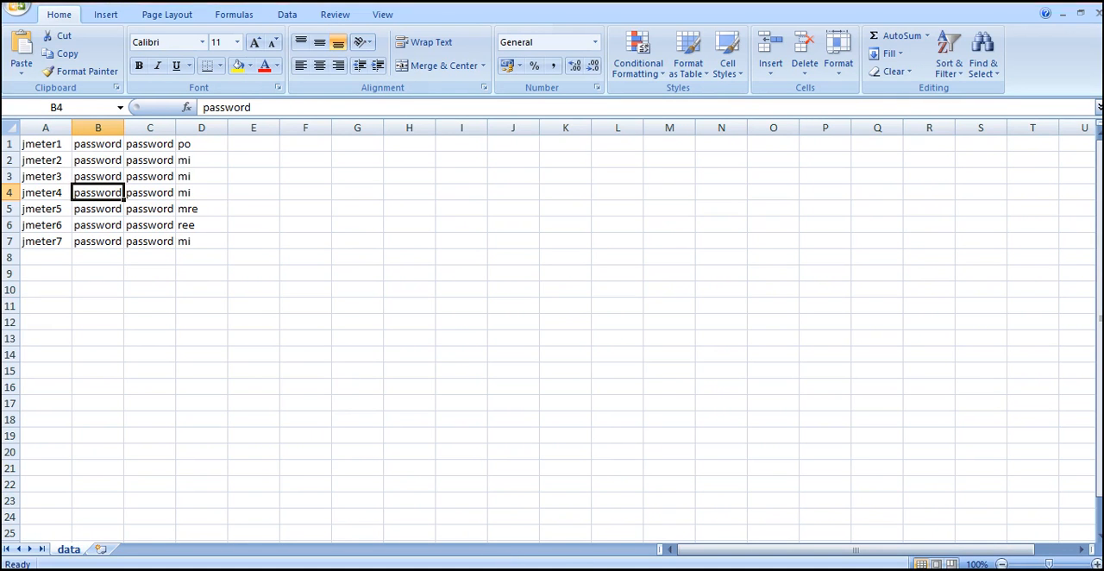
Step: Switch back to JMeter and trace the request's ${username} value through the CSV Data Set Config's username variable to cell A1 of the data file
{"action": "key", "text": "alt+Tab"}
{"action": "left_click", "coordinate": [109, 123]}
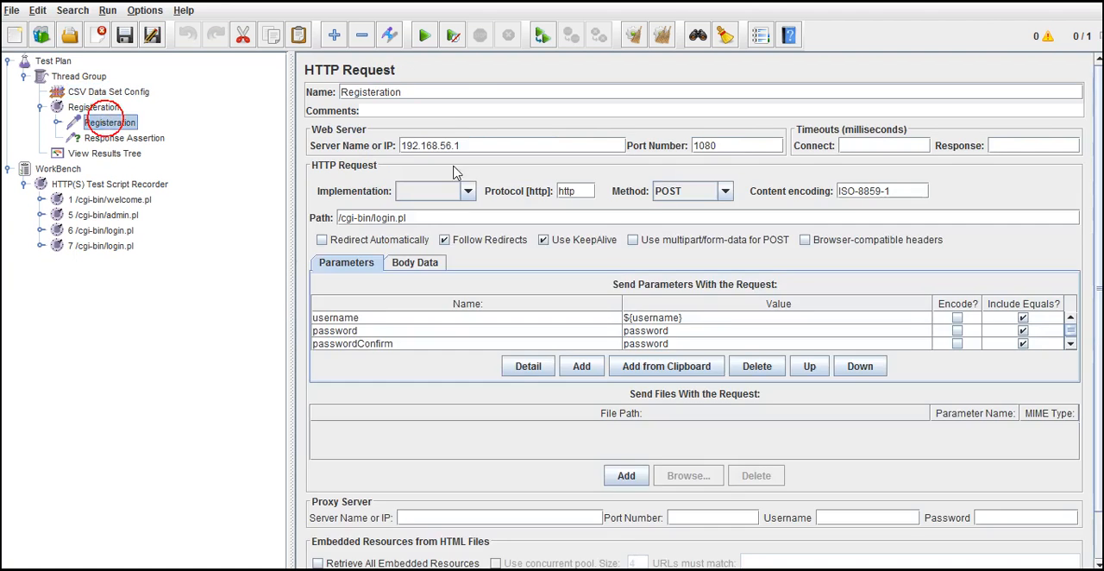
{"action": "double_click", "coordinate": [668, 318]}
{"action": "triple_click", "coordinate": [668, 318]}
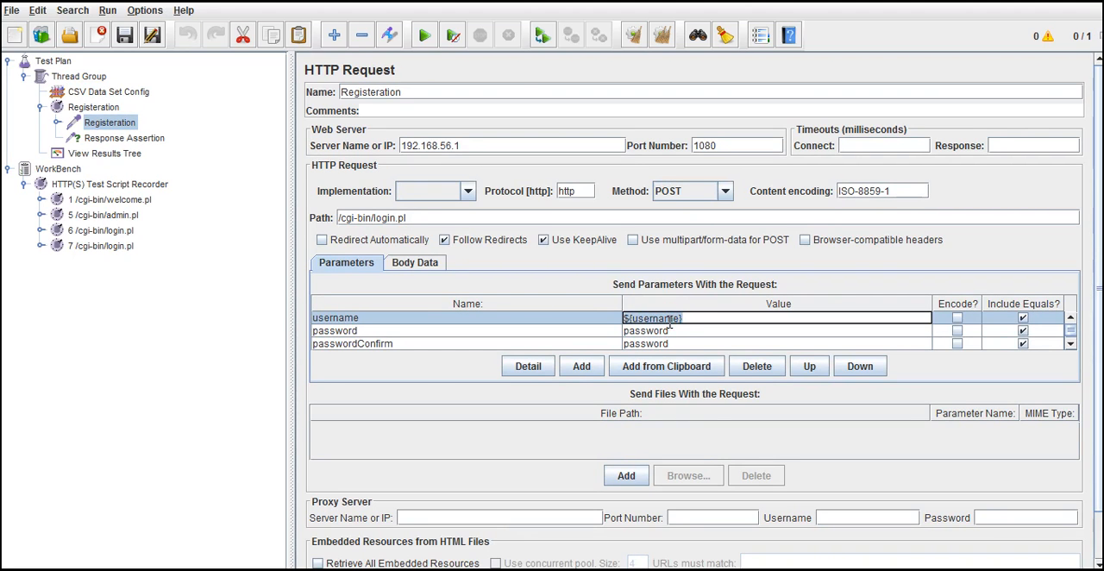
{"action": "left_click", "coordinate": [104, 91]}
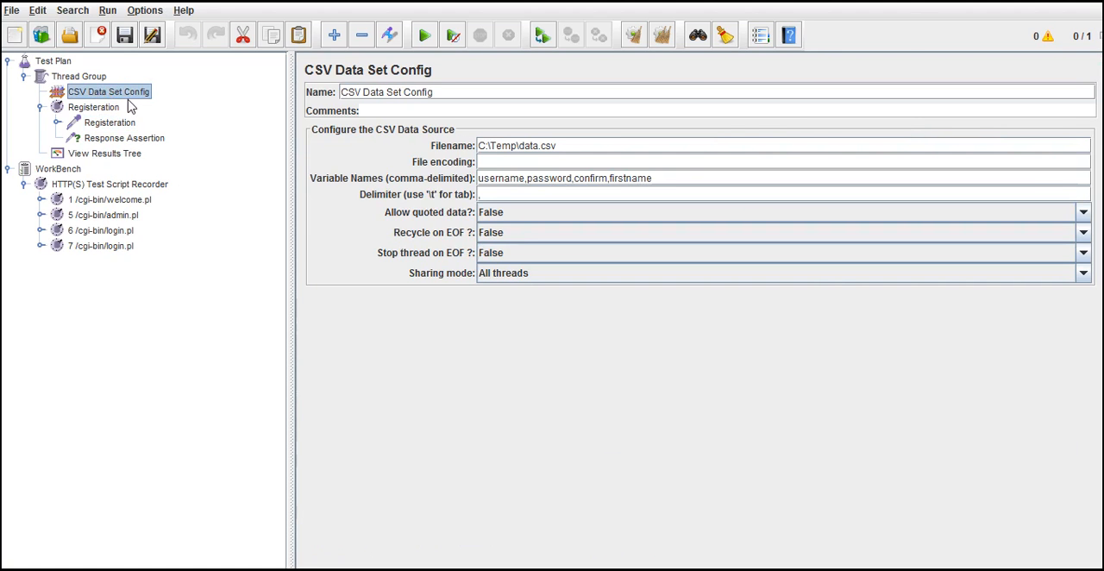
{"action": "double_click", "coordinate": [508, 178]}
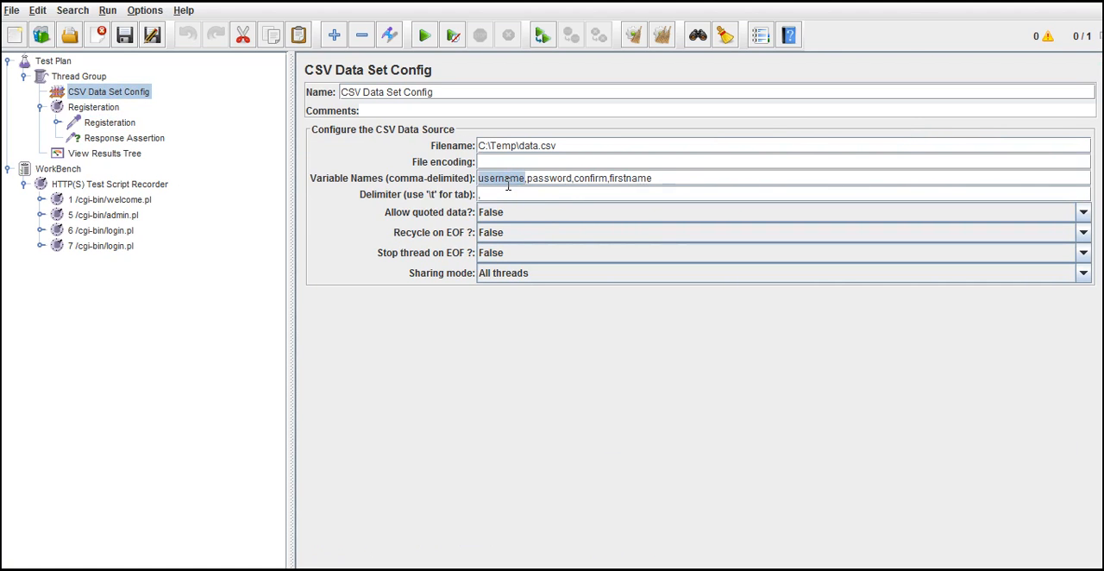
{"action": "key", "text": "alt+Tab"}
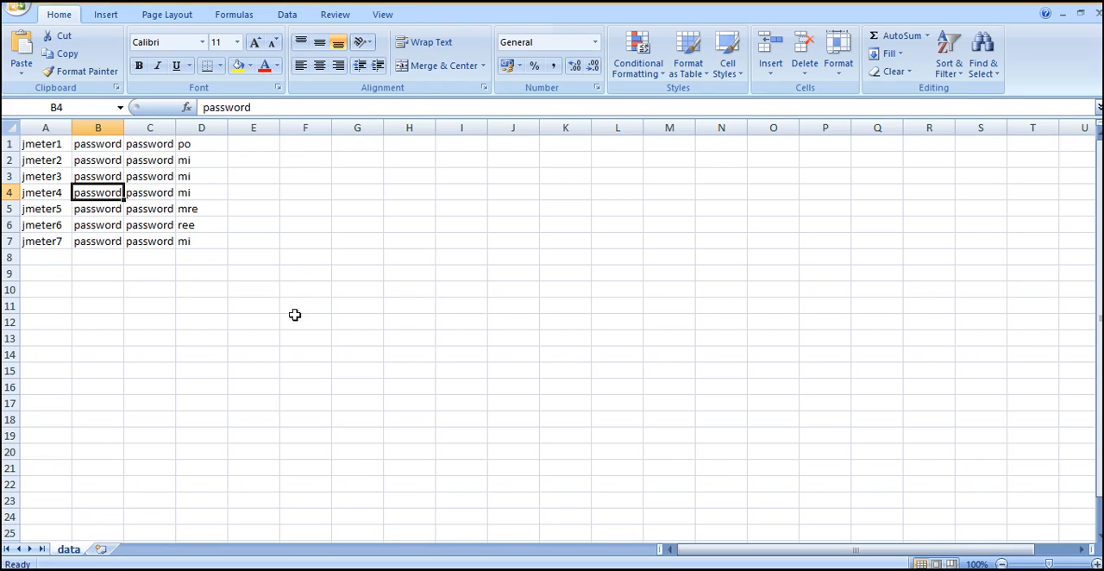
{"action": "left_click", "coordinate": [60, 143]}
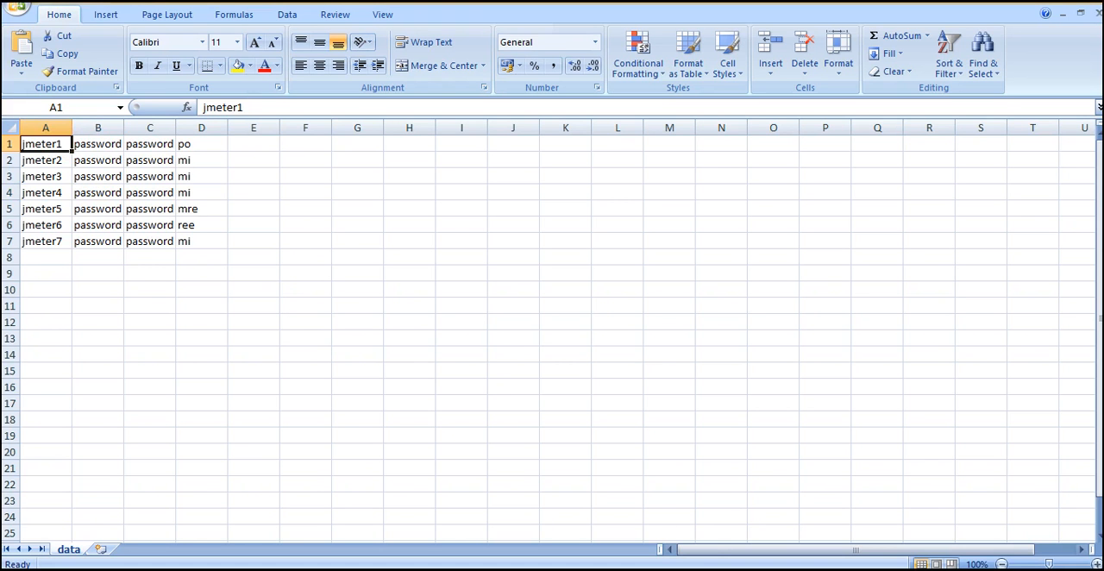
{"action": "key", "text": "alt+Tab"}
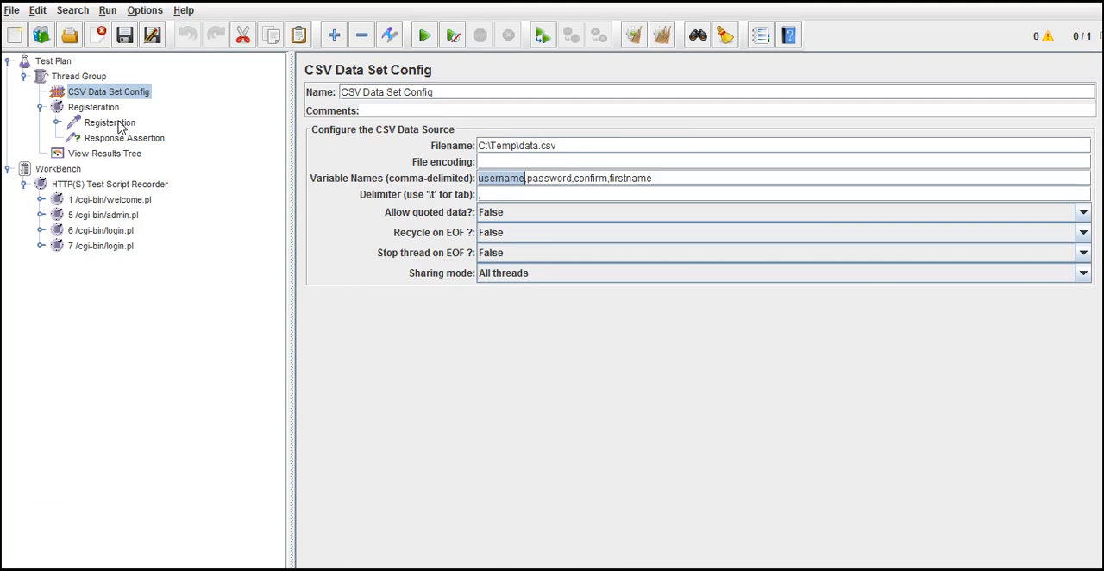
{"action": "double_click", "coordinate": [120, 126]}
{"action": "left_click", "coordinate": [675, 317]}
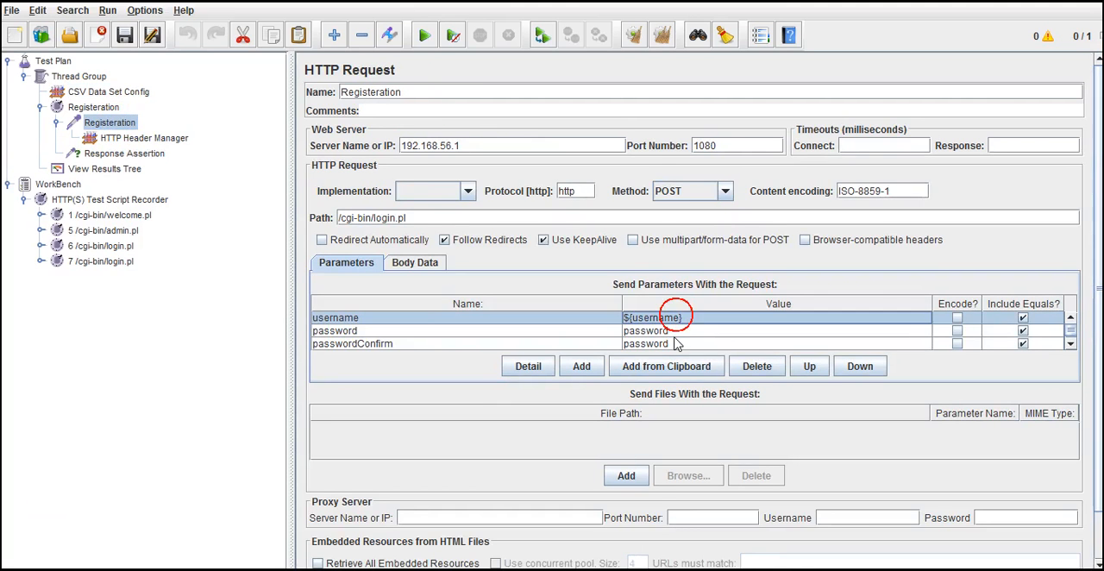
{"action": "left_click", "coordinate": [675, 330]}
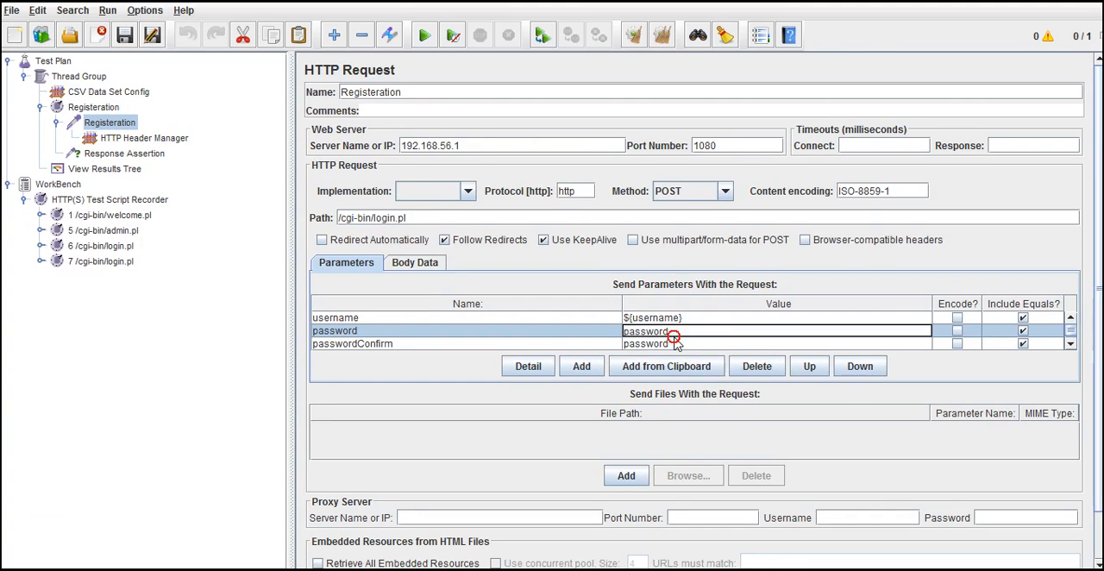
{"action": "left_click", "coordinate": [614, 337]}
{"action": "type", "text": "$"}
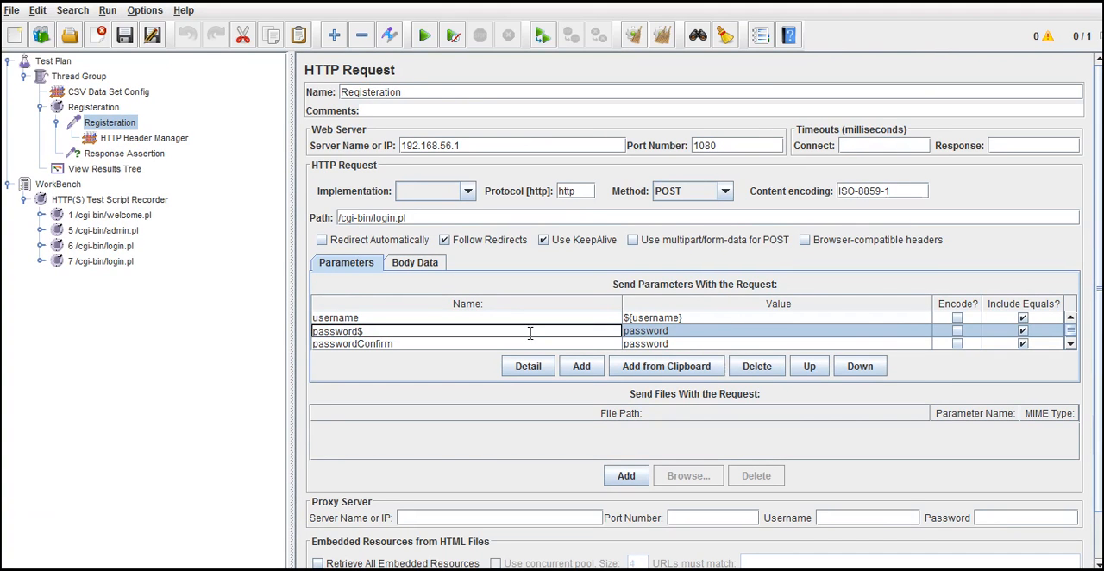
{"action": "left_click", "coordinate": [470, 332]}
{"action": "key", "text": "BackSpace"}
Step: Set the password parameter's value to ${password} in the Registeration request, checking the variable name in the CSV Data Set Config
{"action": "double_click", "coordinate": [679, 337]}
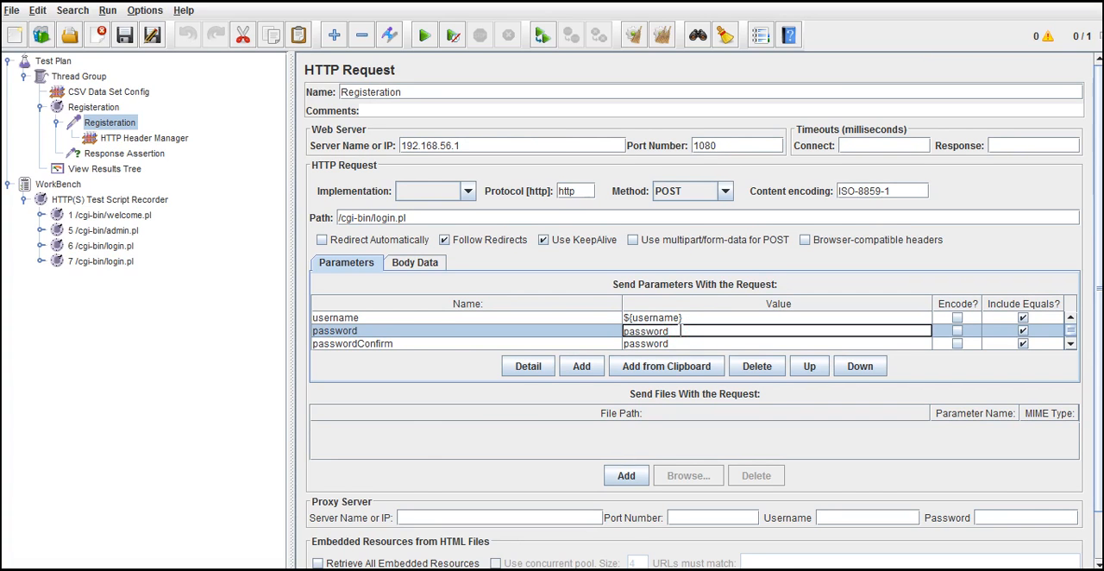
{"action": "left_click_drag", "start_coordinate": [681, 332], "coordinate": [624, 333]}
{"action": "type", "text": "$"}
{"action": "left_click", "coordinate": [107, 91]}
{"action": "double_click", "coordinate": [557, 178]}
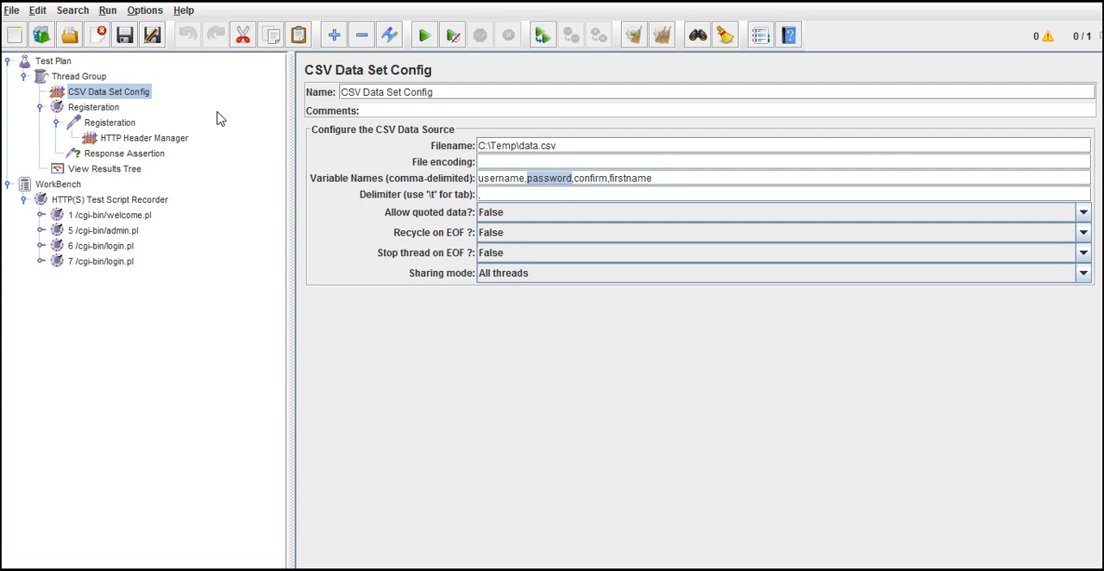
{"action": "left_click", "coordinate": [126, 122]}
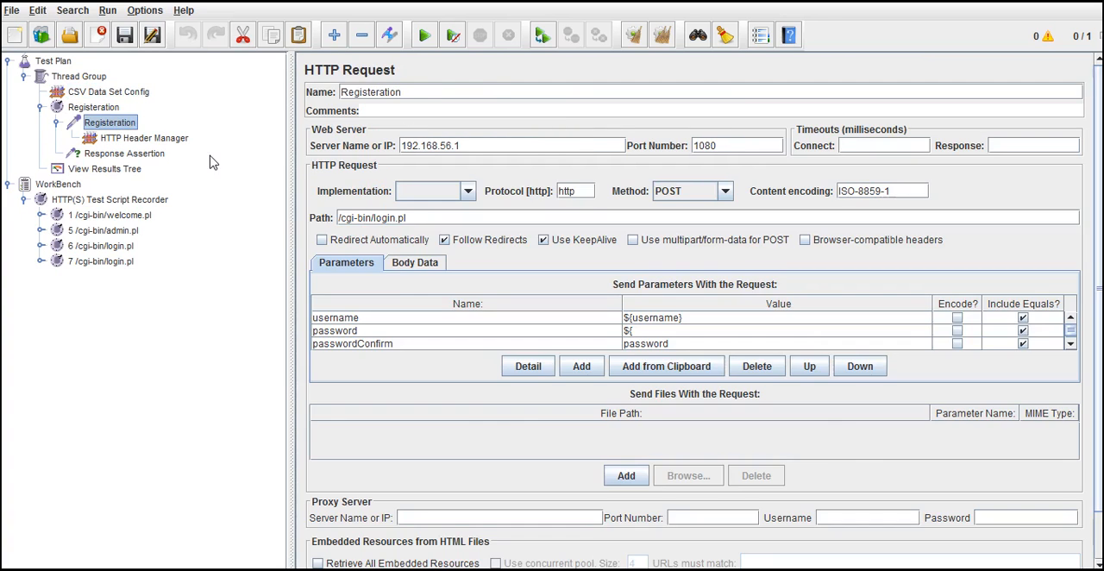
{"action": "left_click", "coordinate": [653, 334]}
{"action": "type", "text": "password"}
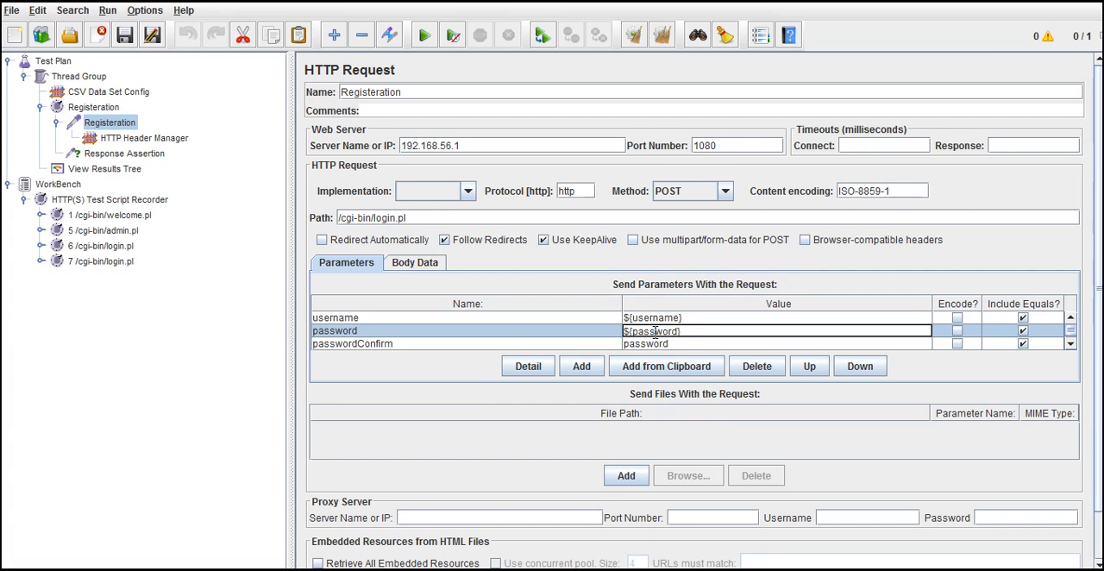
Step: Check the Registeration request's password reference against the CSV Data Set Config's variable names and the data file's columns
{"action": "left_click", "coordinate": [676, 345]}
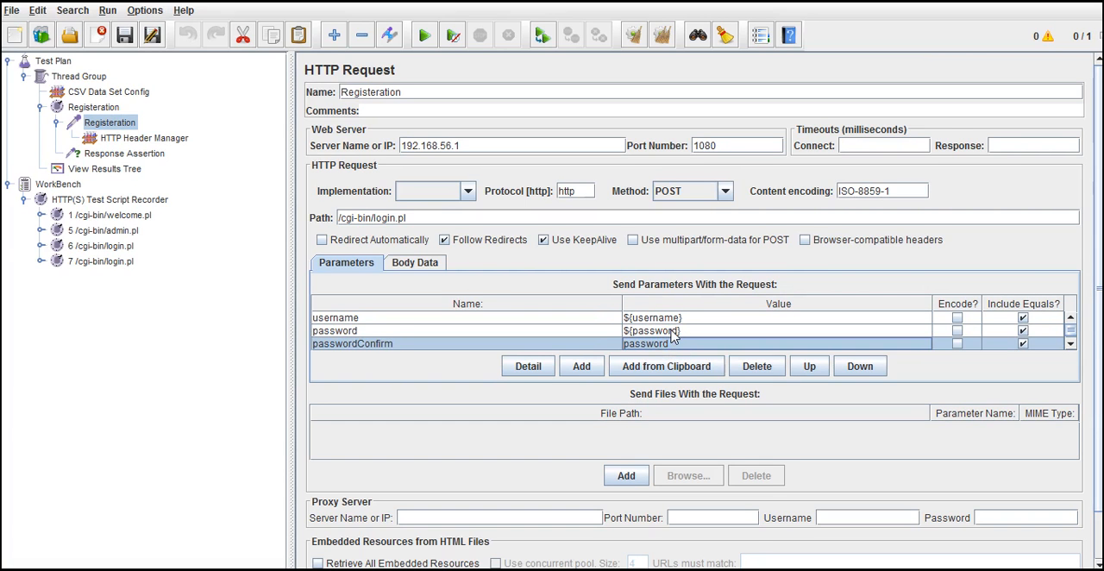
{"action": "left_click", "coordinate": [674, 334]}
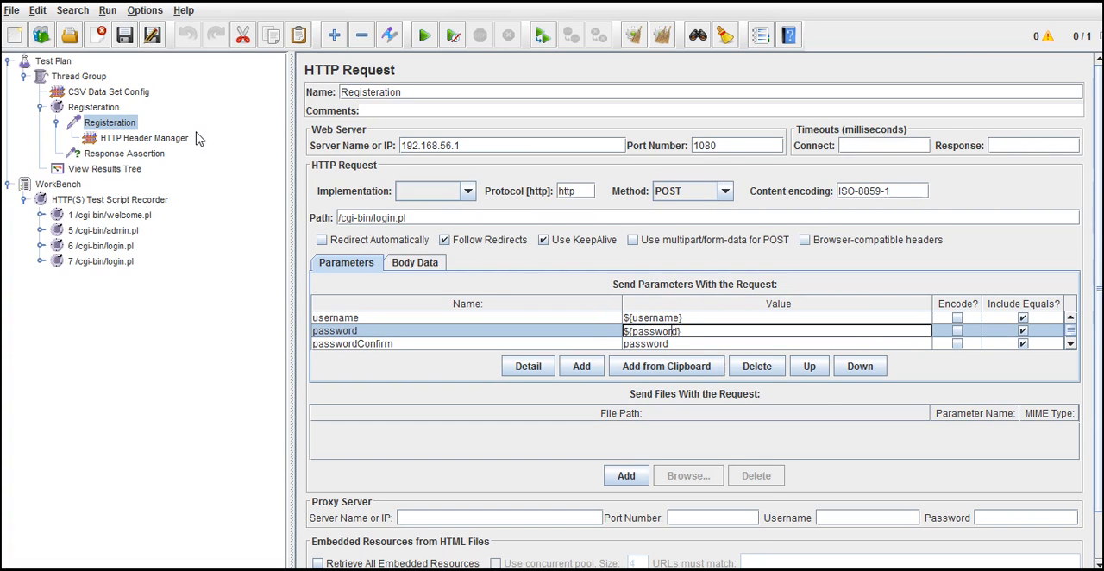
{"action": "left_click", "coordinate": [119, 91]}
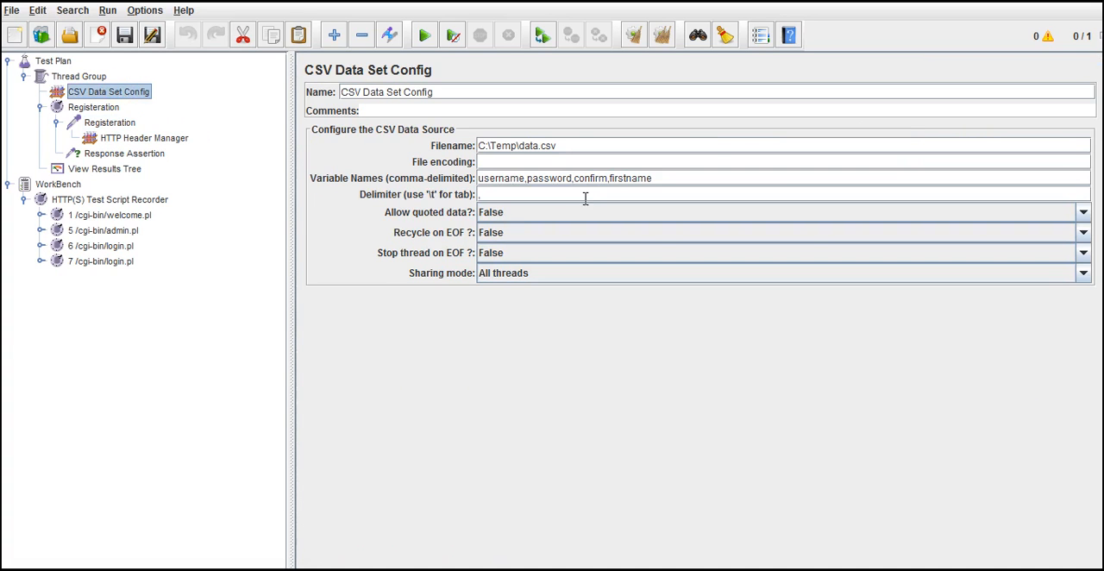
{"action": "key", "text": "alt+Tab"}
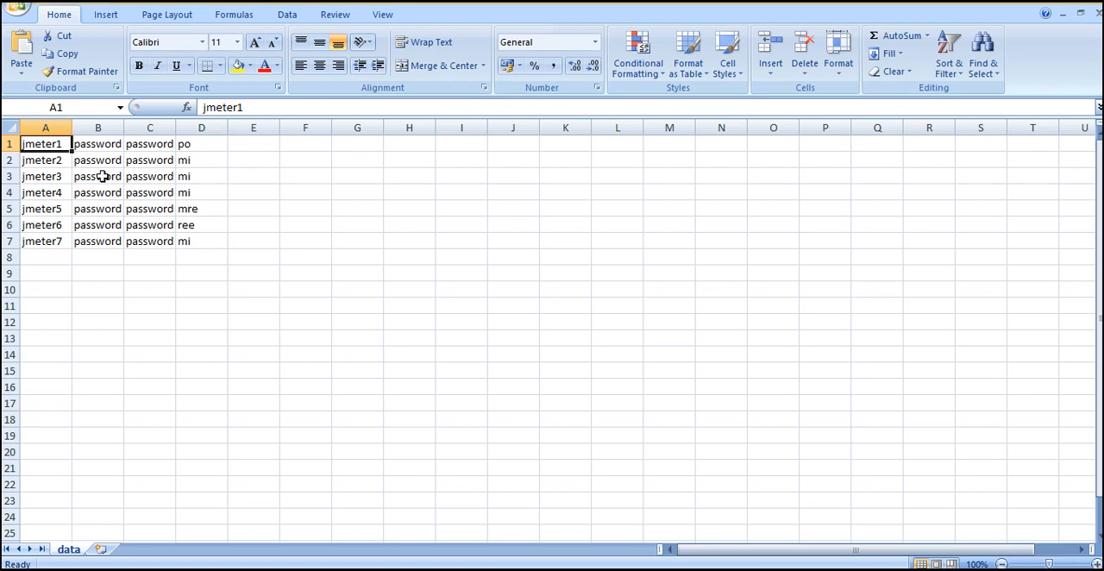
{"action": "key", "text": "alt+Tab"}
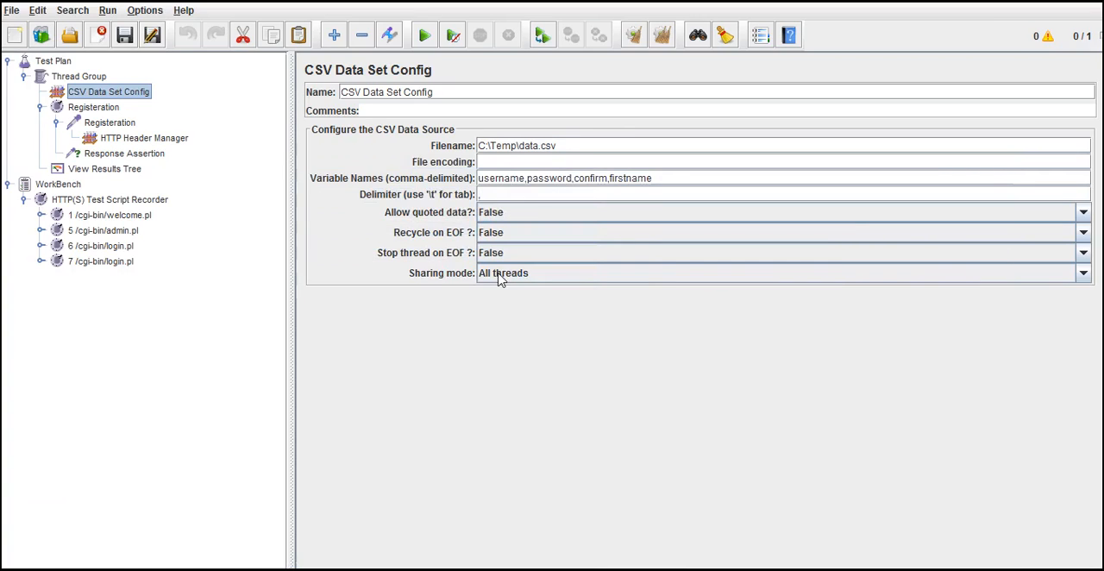
Step: Set the passwordConfirm parameter's value to ${confirm} in the Registeration request, matching the variable name in the CSV Data Set Config
{"action": "double_click", "coordinate": [595, 178]}
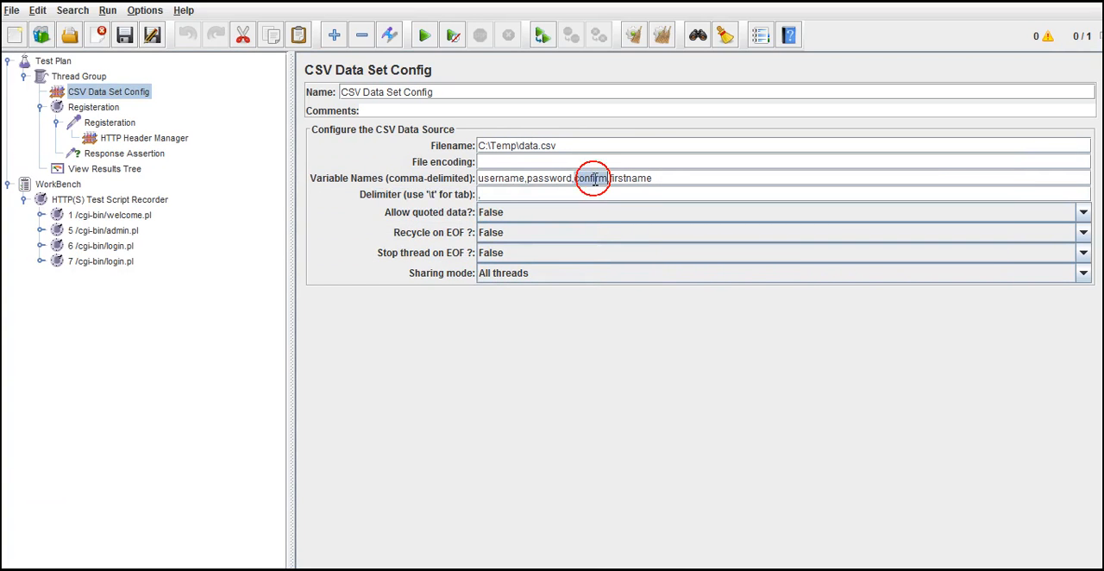
{"action": "left_click", "coordinate": [110, 122]}
{"action": "double_click", "coordinate": [657, 343]}
{"action": "double_click", "coordinate": [657, 343]}
{"action": "type", "text": "$"}
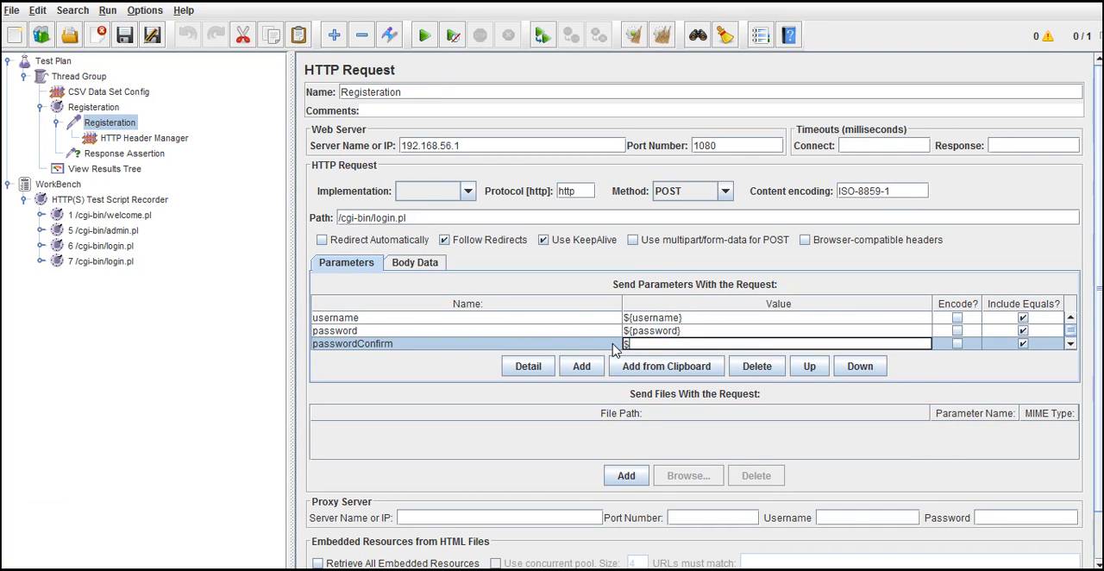
{"action": "type", "text": "{confirm}"}
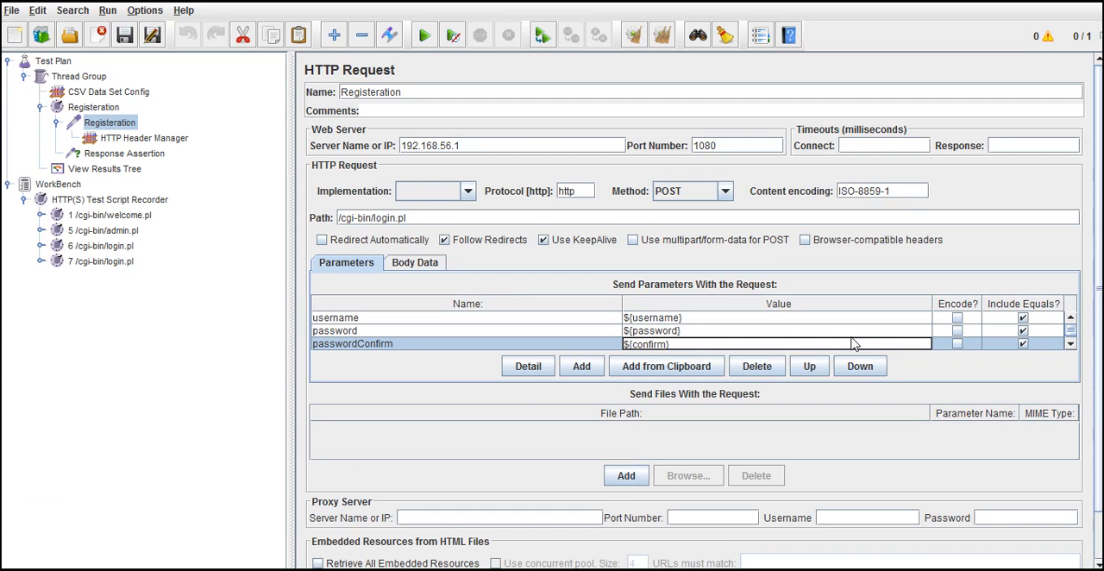
Step: Set the Registeration request's firstName value to ${firstname}, using the variable name from the CSV Data Set Config
{"action": "left_click", "coordinate": [1069, 343]}
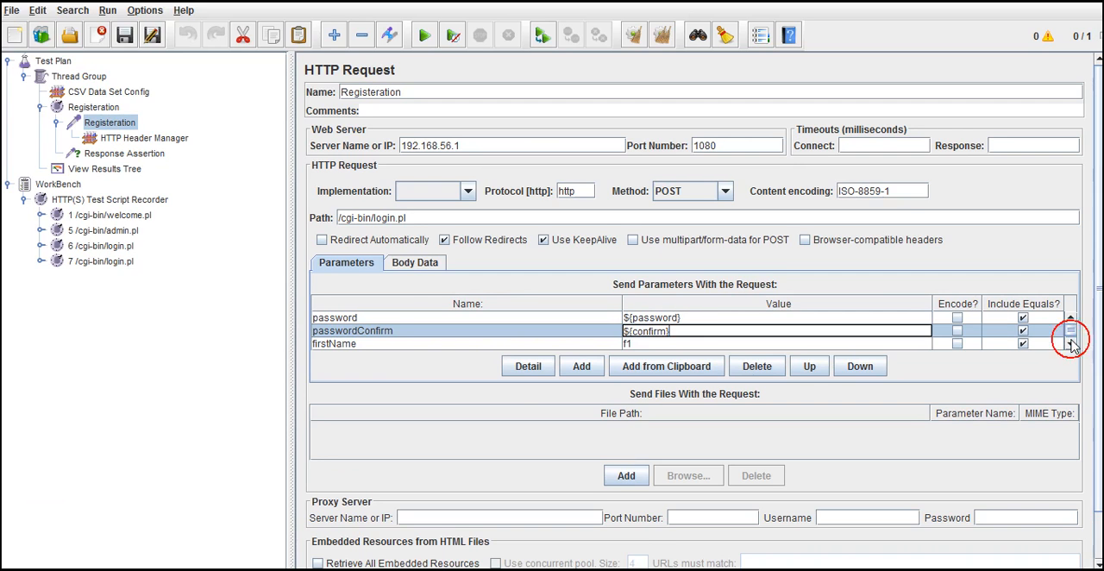
{"action": "left_click", "coordinate": [651, 342]}
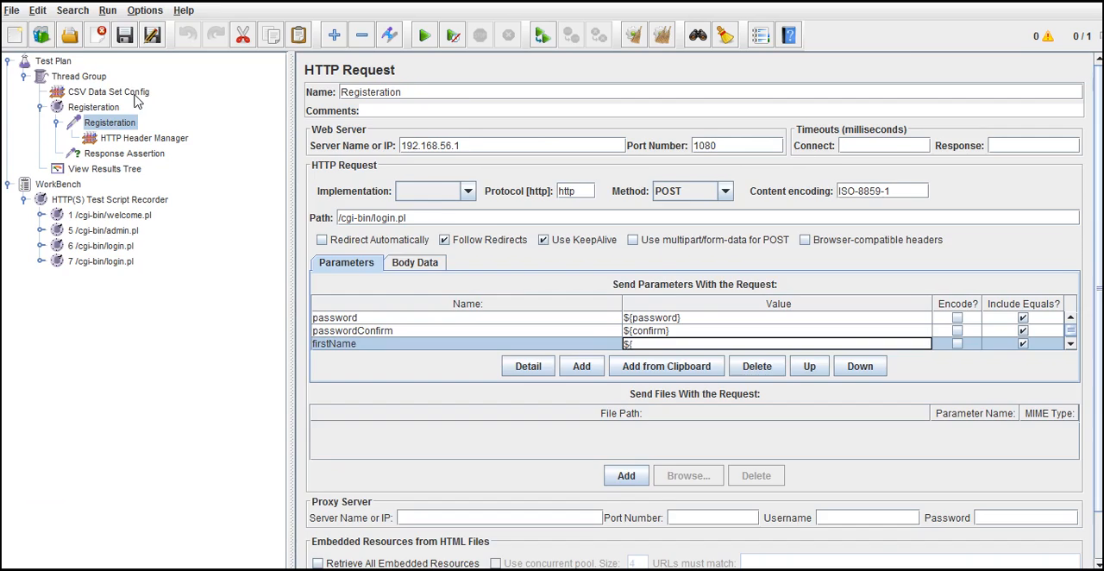
{"action": "left_click", "coordinate": [134, 93]}
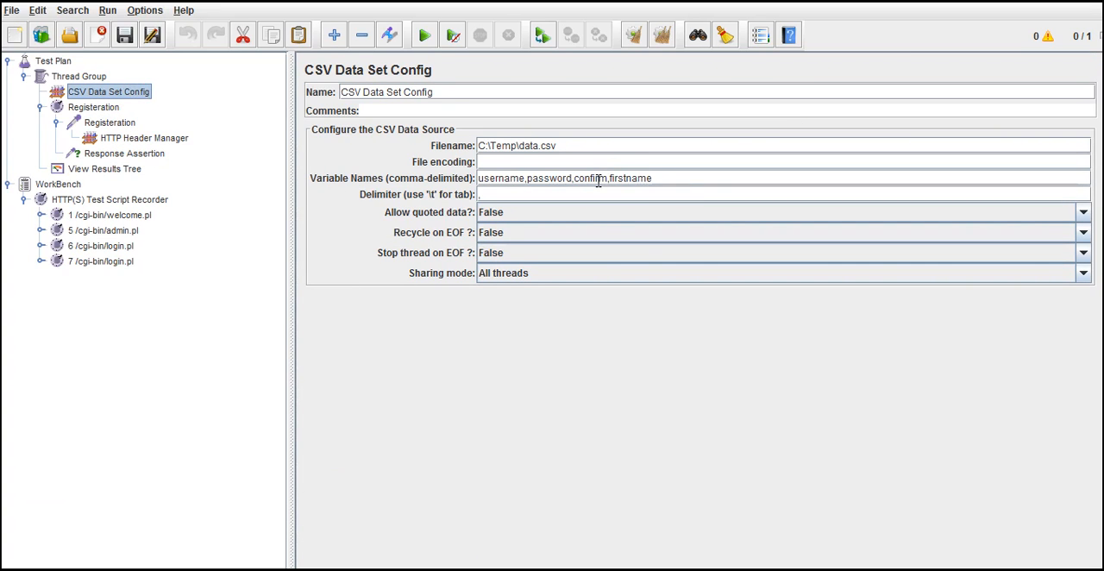
{"action": "double_click", "coordinate": [644, 179]}
{"action": "key", "text": "ctrl+c"}
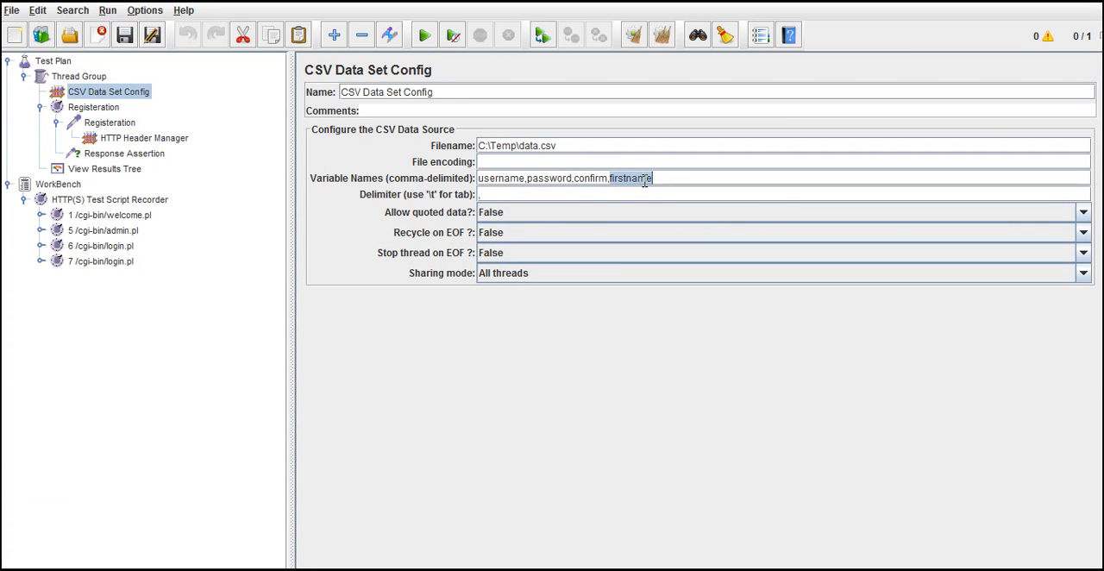
{"action": "left_click", "coordinate": [115, 124]}
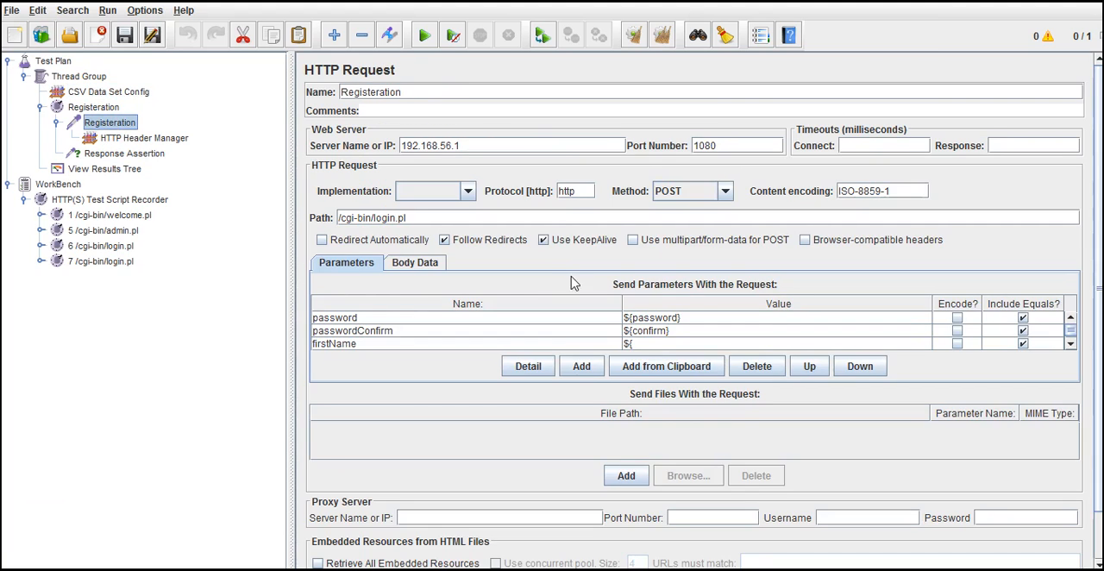
{"action": "double_click", "coordinate": [648, 343]}
{"action": "key", "text": "ctrl+v"}
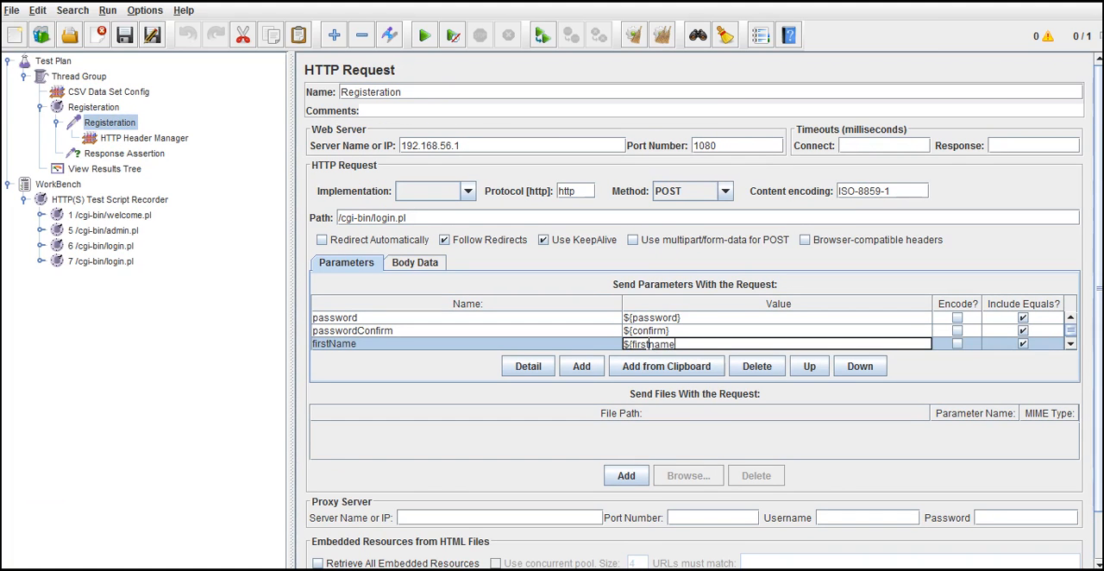
{"action": "left_click", "coordinate": [792, 320]}
Step: Review the Registeration request's parameters, then examine the user rows in the data file to see which values each column supplies
{"action": "left_click", "coordinate": [1071, 344]}
{"action": "left_click", "coordinate": [1071, 344]}
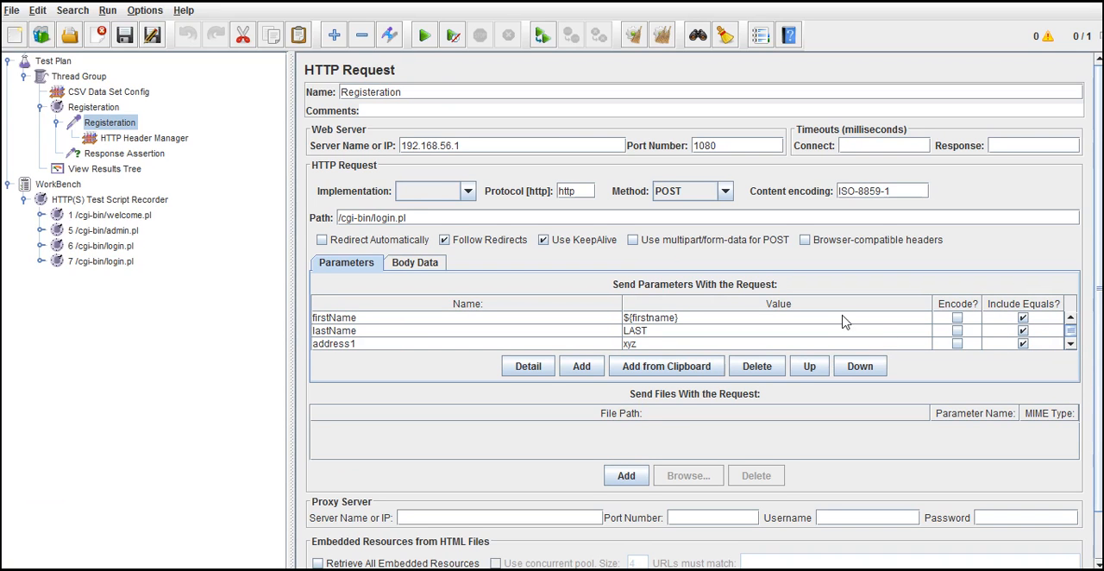
{"action": "left_click", "coordinate": [1070, 318]}
{"action": "left_click", "coordinate": [1070, 318]}
{"action": "left_click", "coordinate": [1070, 318]}
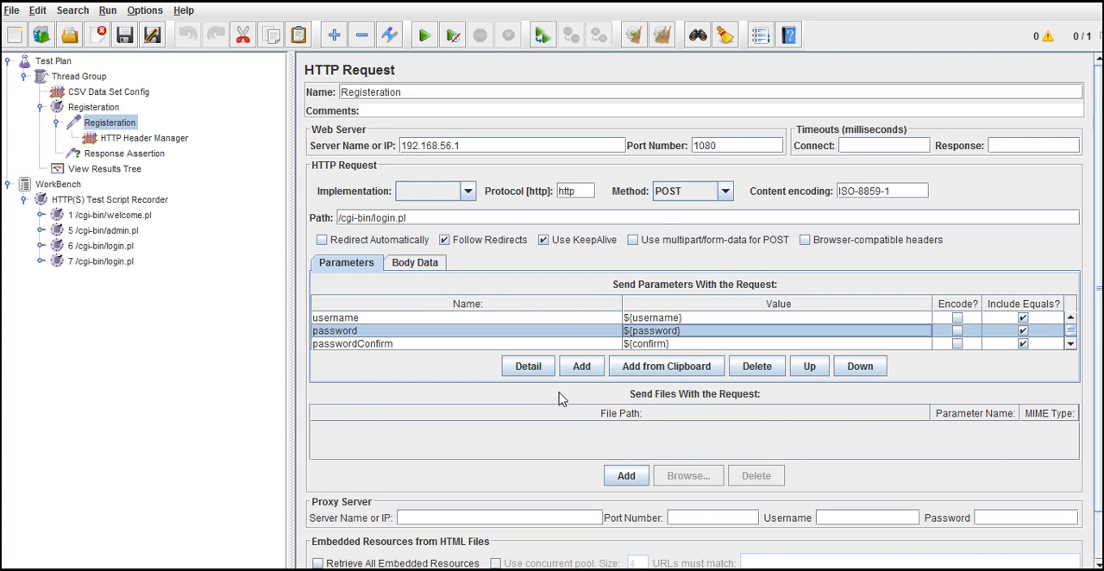
{"action": "left_click", "coordinate": [716, 569]}
{"action": "left_click", "coordinate": [50, 158]}
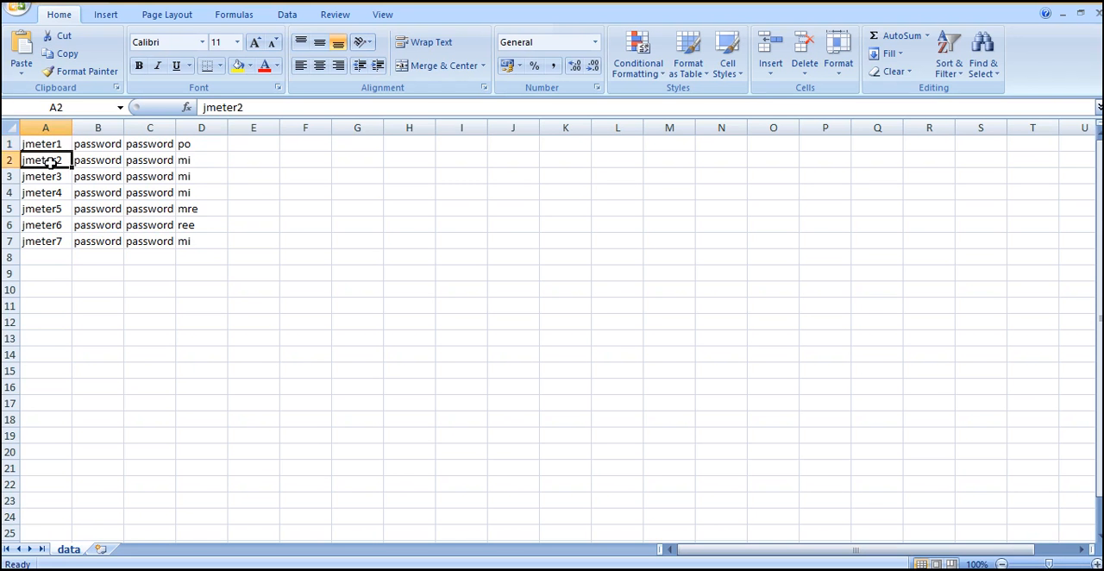
{"action": "left_click", "coordinate": [42, 143]}
{"action": "left_click", "coordinate": [97, 144]}
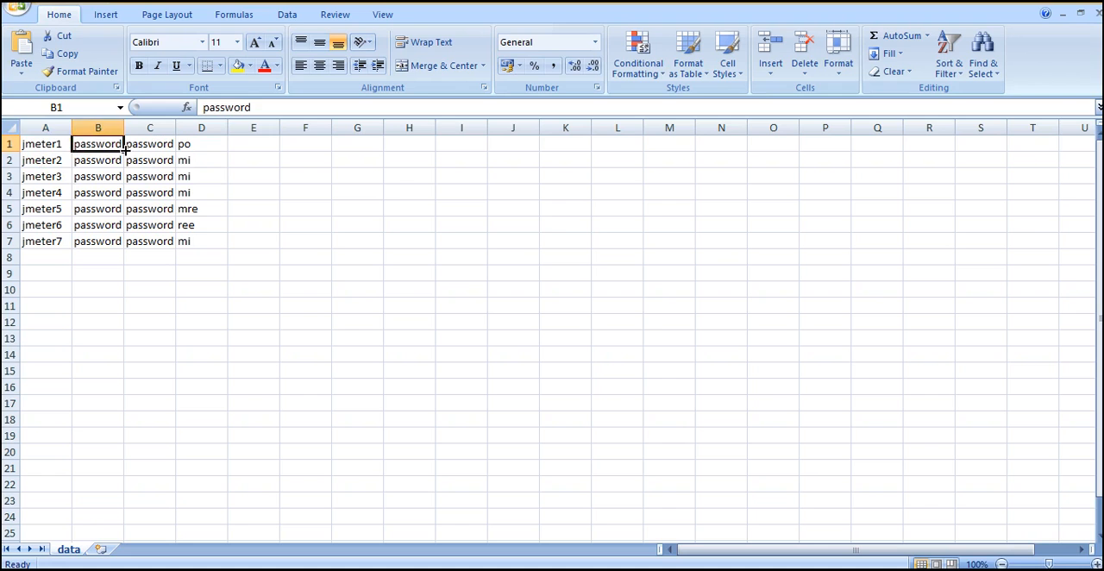
{"action": "left_click", "coordinate": [138, 145]}
{"action": "left_click_drag", "start_coordinate": [212, 143], "coordinate": [197, 159]}
{"action": "left_click_drag", "start_coordinate": [99, 177], "coordinate": [203, 176]}
{"action": "left_click", "coordinate": [125, 261]}
{"action": "left_click", "coordinate": [165, 213]}
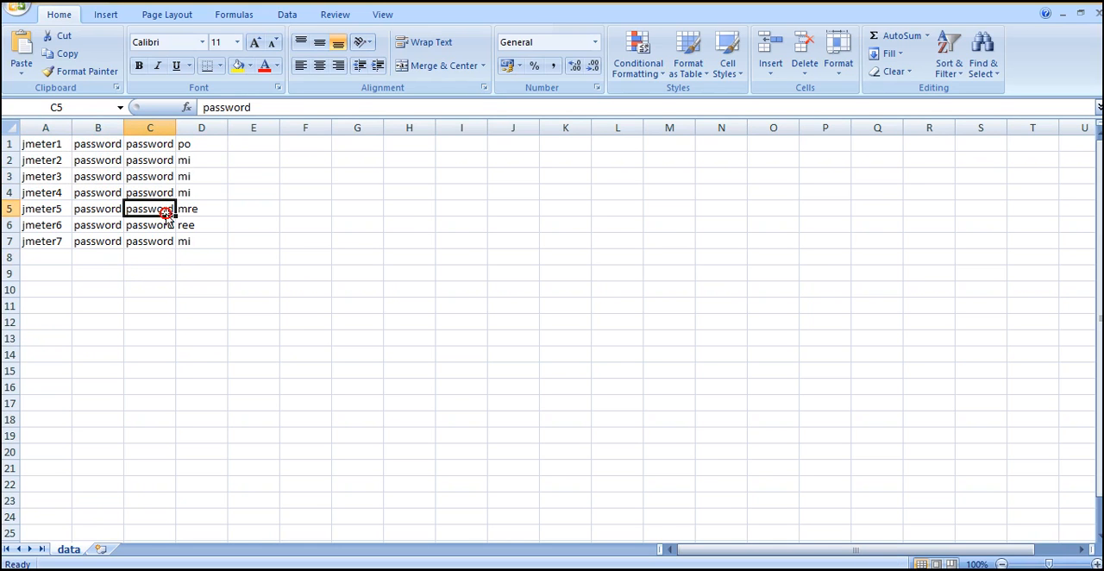
{"action": "left_click", "coordinate": [675, 556]}
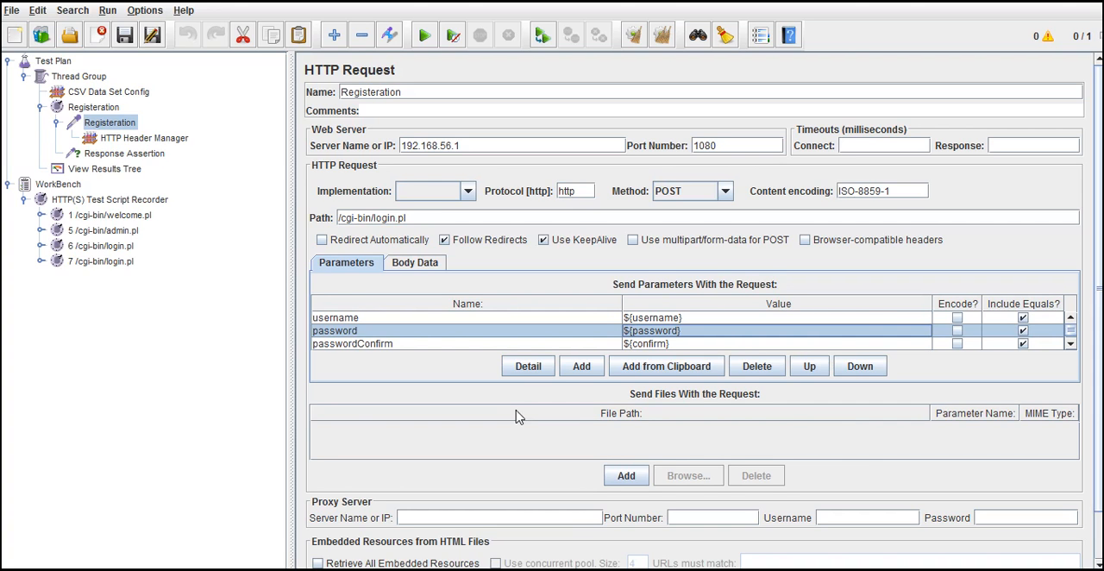
Step: Set the Thread Group's number of threads to 7 in JMeter
{"action": "left_click", "coordinate": [725, 569]}
{"action": "left_click", "coordinate": [725, 569]}
{"action": "left_click", "coordinate": [93, 78]}
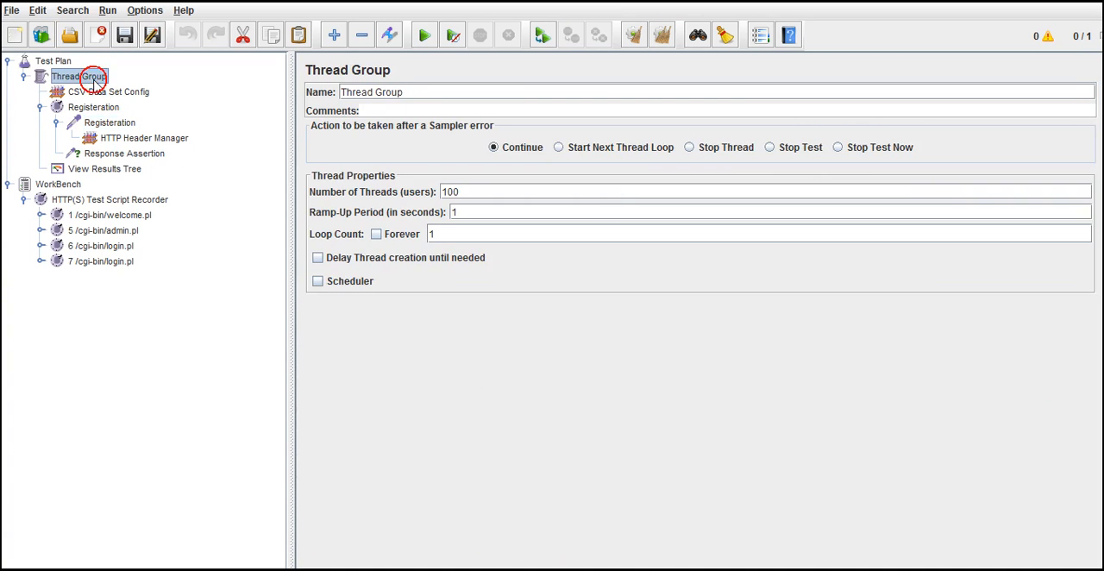
{"action": "double_click", "coordinate": [454, 190]}
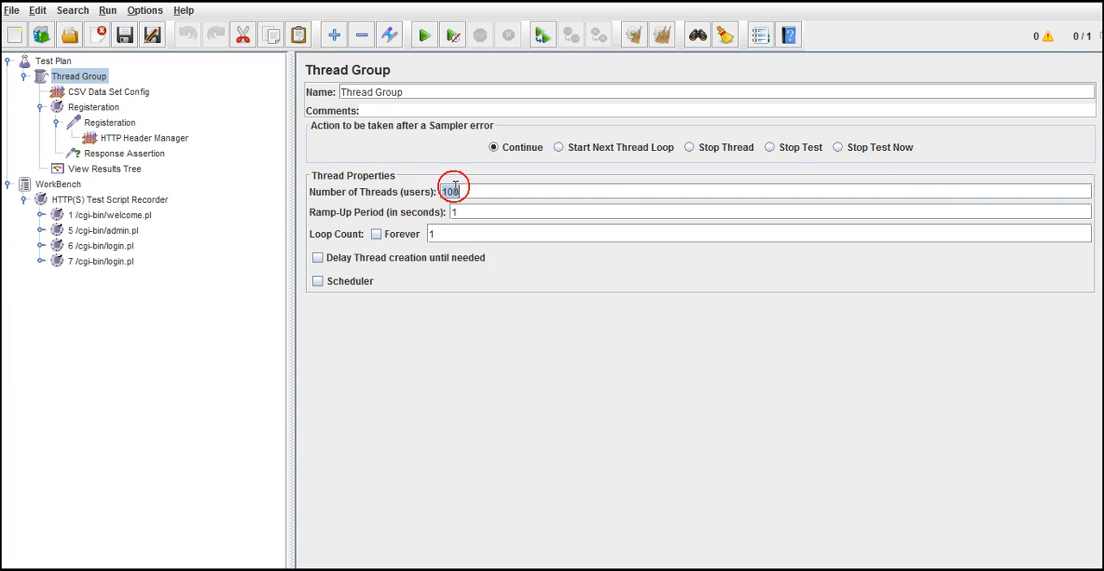
{"action": "type", "text": "7"}
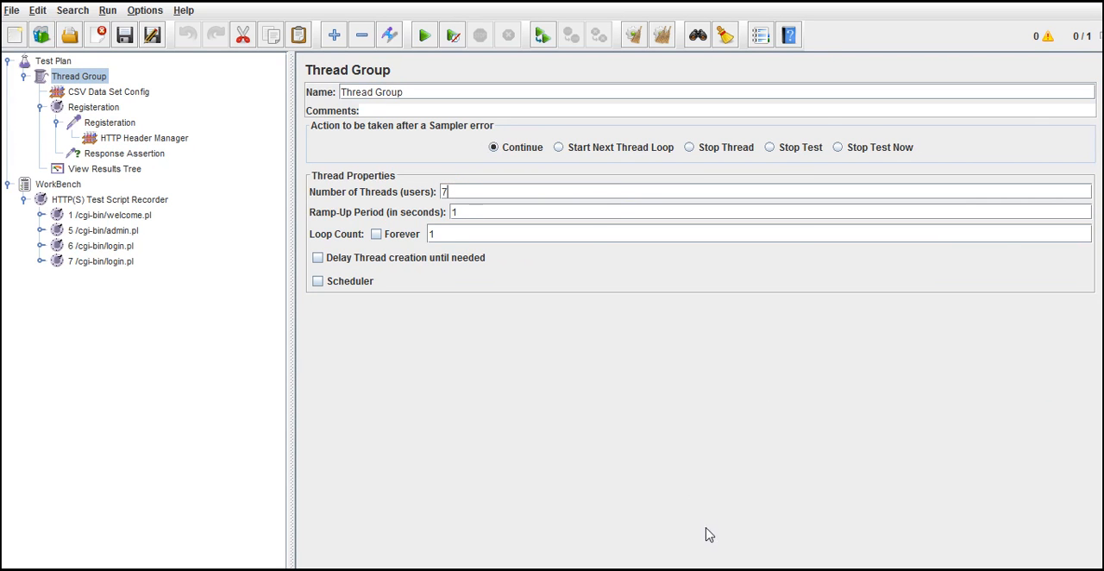
Step: Compare the data file's user rows with the Thread Group's number of threads and loop count
{"action": "key", "text": "alt+Tab"}
{"action": "left_click", "coordinate": [142, 176]}
{"action": "left_click", "coordinate": [151, 210]}
{"action": "left_click", "coordinate": [155, 227]}
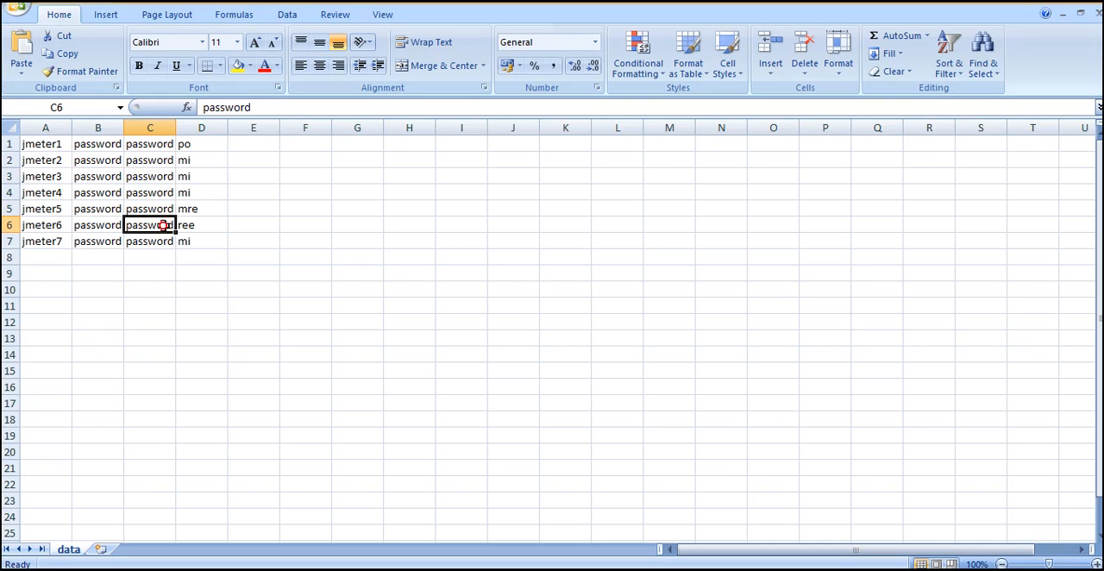
{"action": "left_click", "coordinate": [446, 220]}
{"action": "key", "text": "alt+Tab"}
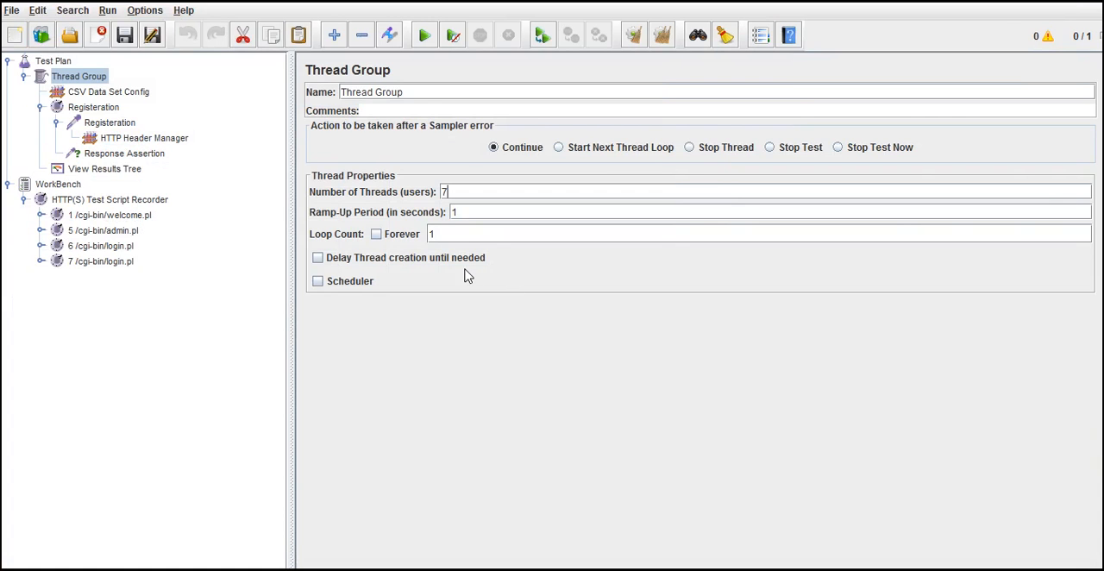
{"action": "double_click", "coordinate": [434, 234]}
{"action": "left_click", "coordinate": [445, 194]}
{"action": "double_click", "coordinate": [443, 235]}
Step: Compare the username, password and passwordConfirm references in the Registeration request with the variable names in the CSV Data Set Config
{"action": "left_click", "coordinate": [112, 123]}
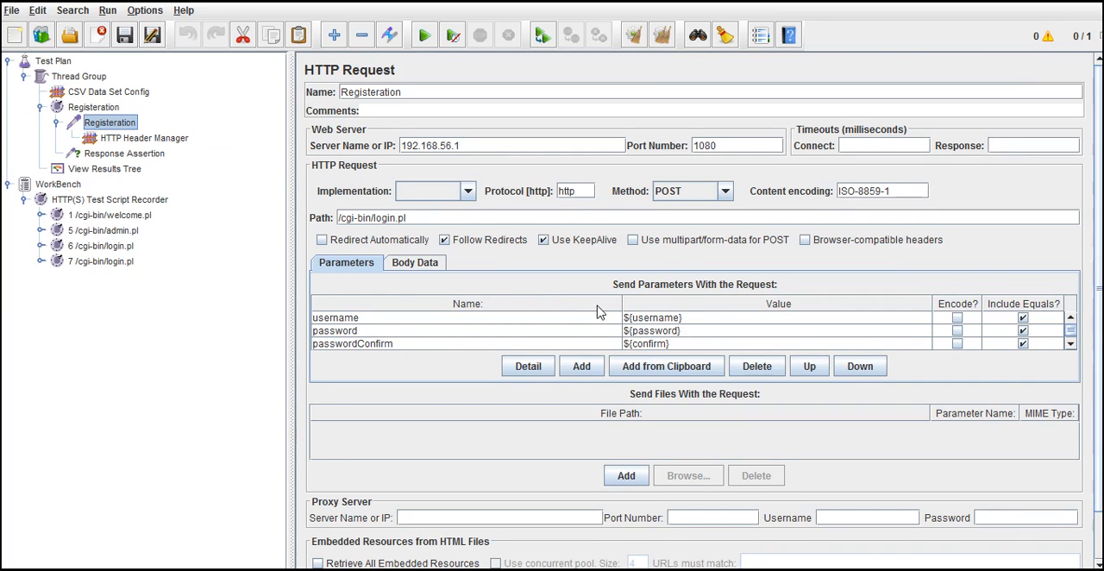
{"action": "left_click", "coordinate": [651, 319]}
{"action": "left_click", "coordinate": [664, 332]}
{"action": "left_click", "coordinate": [668, 344]}
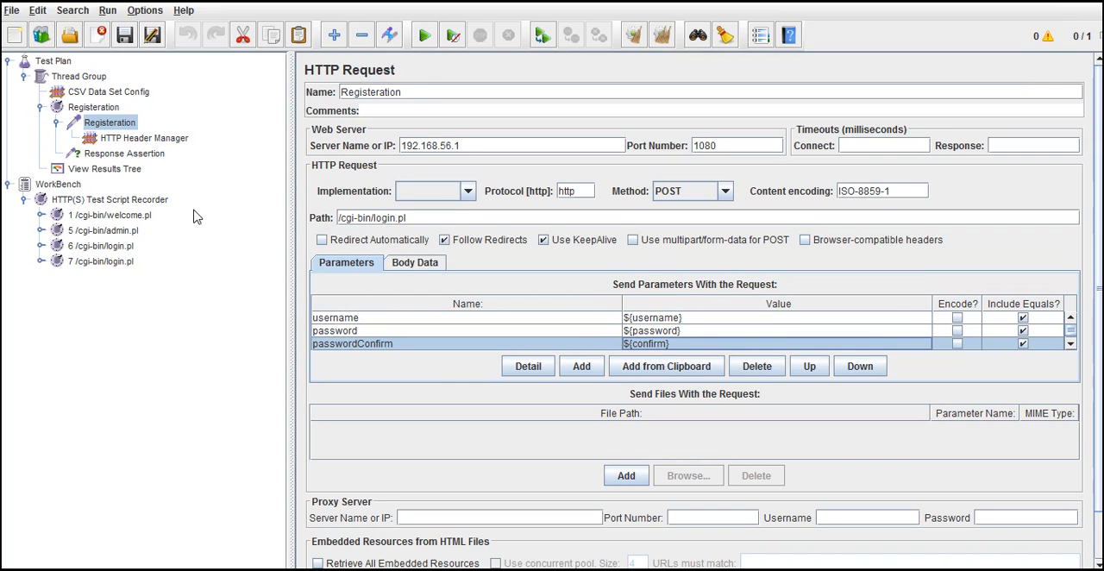
{"action": "left_click", "coordinate": [135, 94]}
{"action": "double_click", "coordinate": [513, 178]}
{"action": "double_click", "coordinate": [548, 178]}
{"action": "double_click", "coordinate": [586, 179]}
{"action": "left_click", "coordinate": [642, 178]}
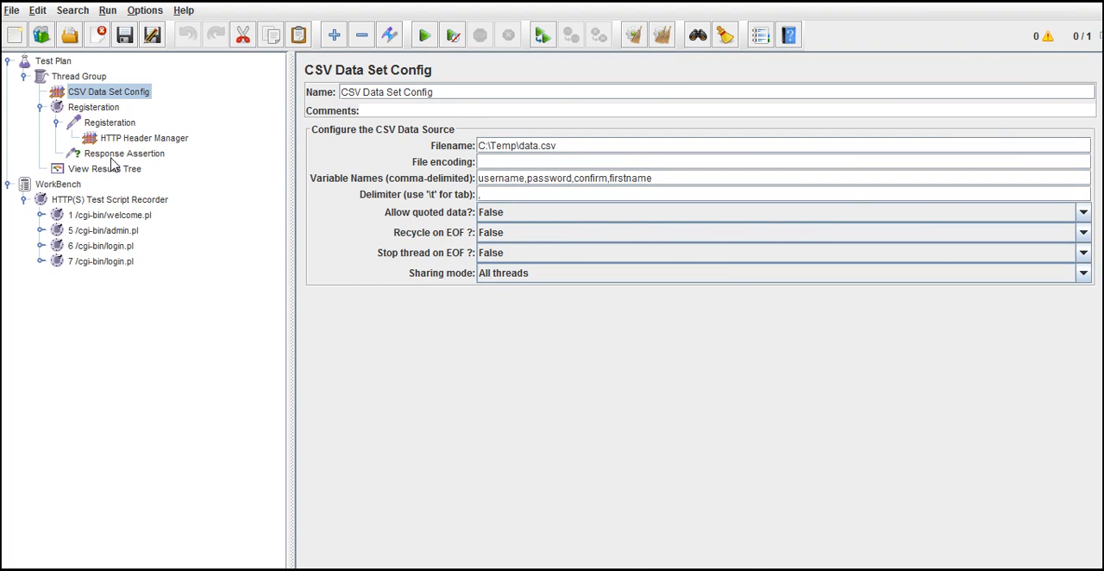
Step: Check the Response Assertion's pattern and clear all earlier results from the View Results Tree
{"action": "left_click", "coordinate": [112, 157]}
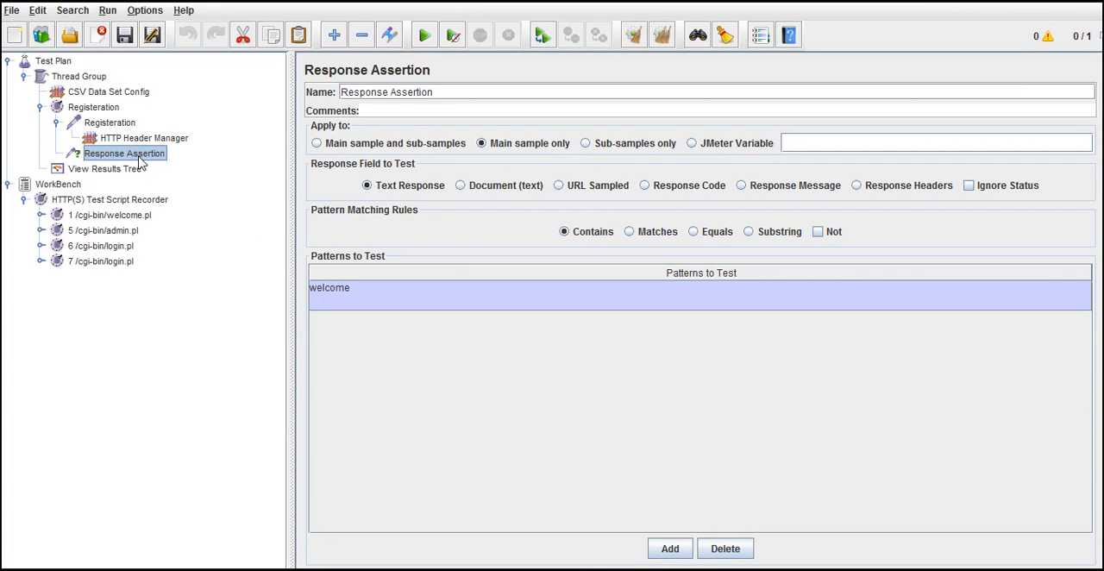
{"action": "left_click", "coordinate": [112, 170]}
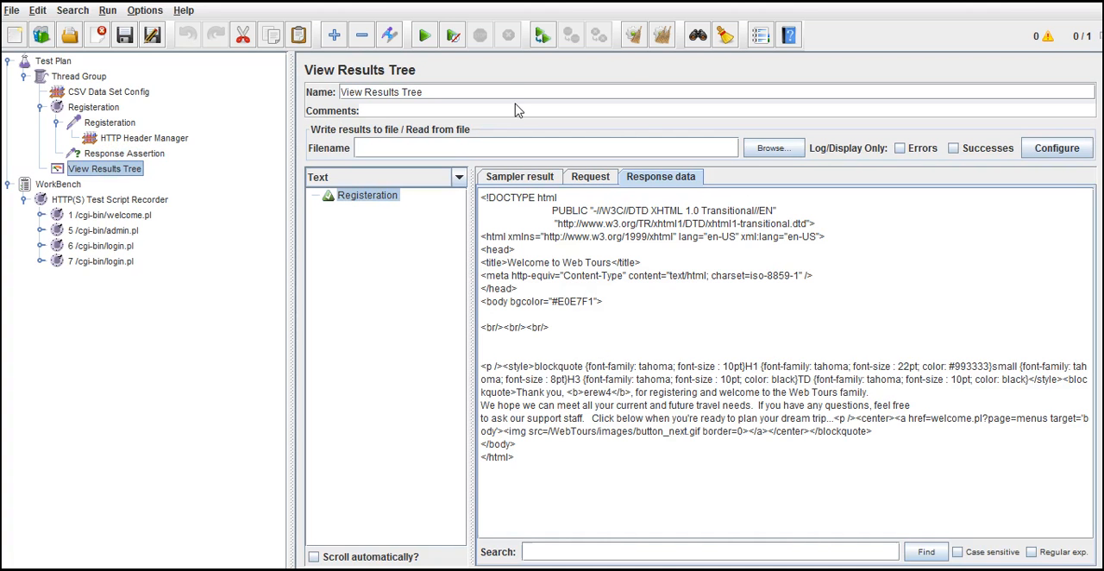
{"action": "left_click", "coordinate": [662, 38]}
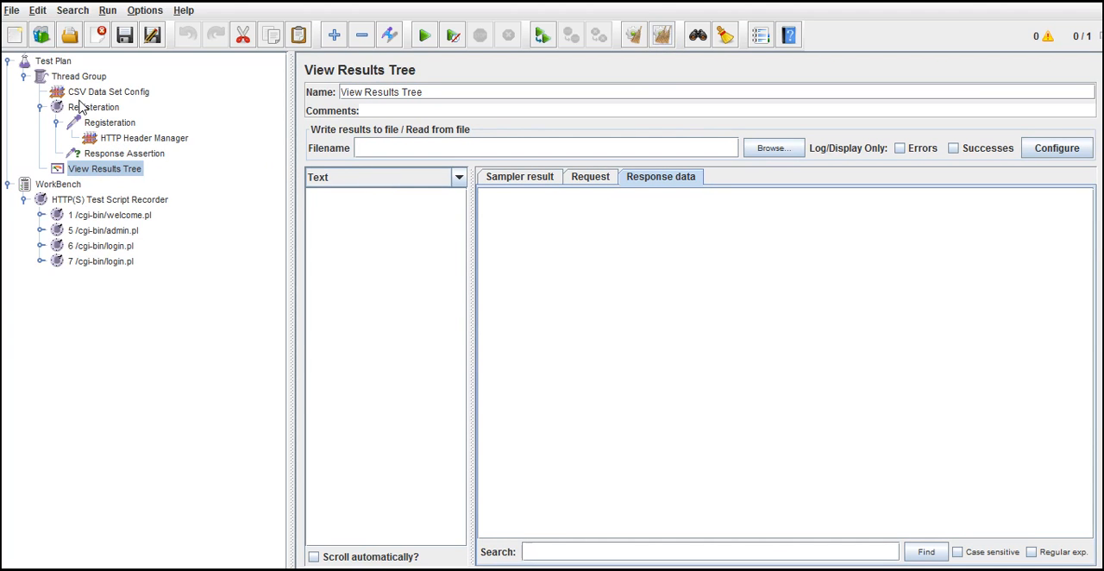
Step: Review the Registeration request's parameters from username to register.x, followed by the CSV Data Set Config settings
{"action": "left_click", "coordinate": [110, 123]}
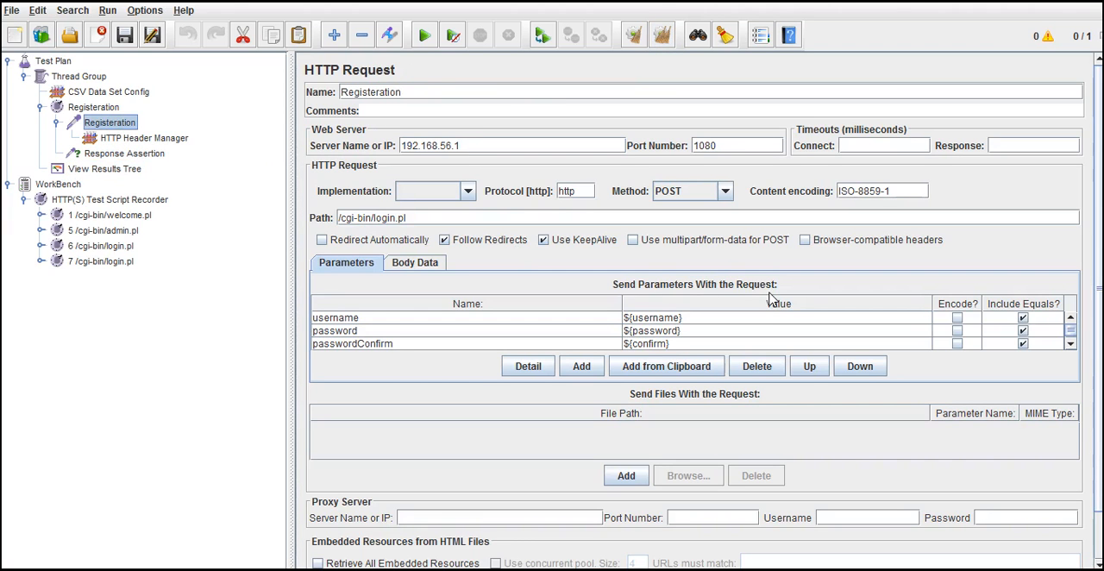
{"action": "left_click", "coordinate": [729, 318]}
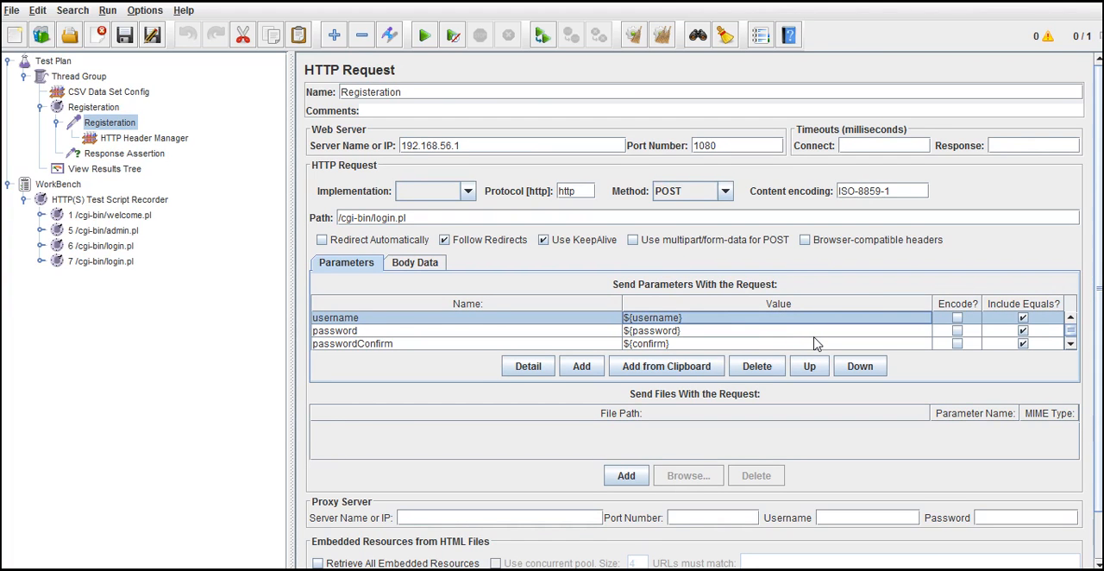
{"action": "left_click", "coordinate": [1071, 344]}
{"action": "left_click", "coordinate": [1070, 344]}
{"action": "left_click", "coordinate": [1071, 344]}
{"action": "left_click", "coordinate": [1071, 344]}
{"action": "left_click", "coordinate": [1070, 344]}
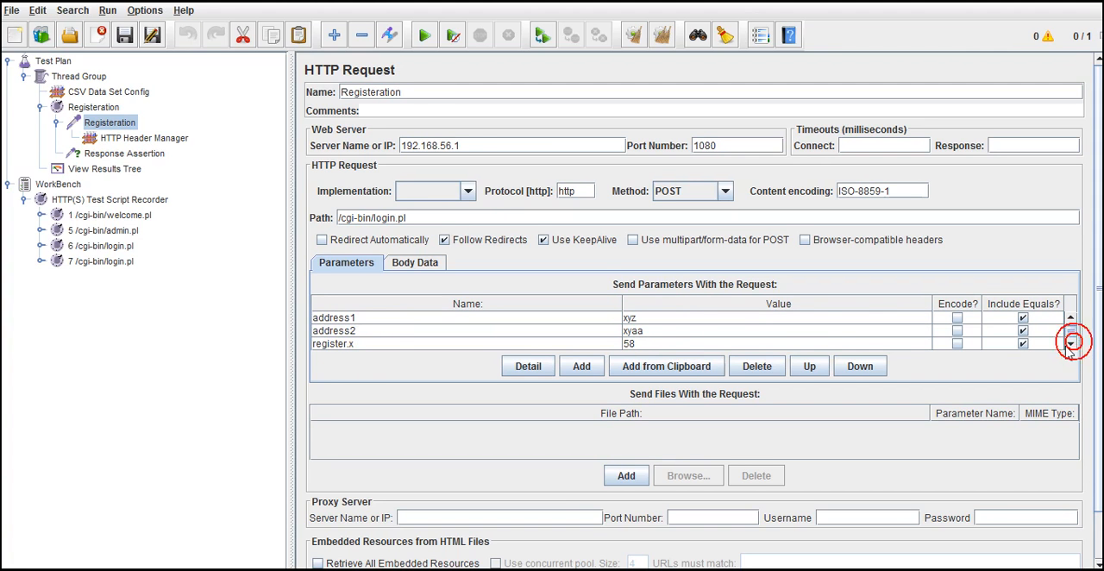
{"action": "left_click", "coordinate": [125, 93]}
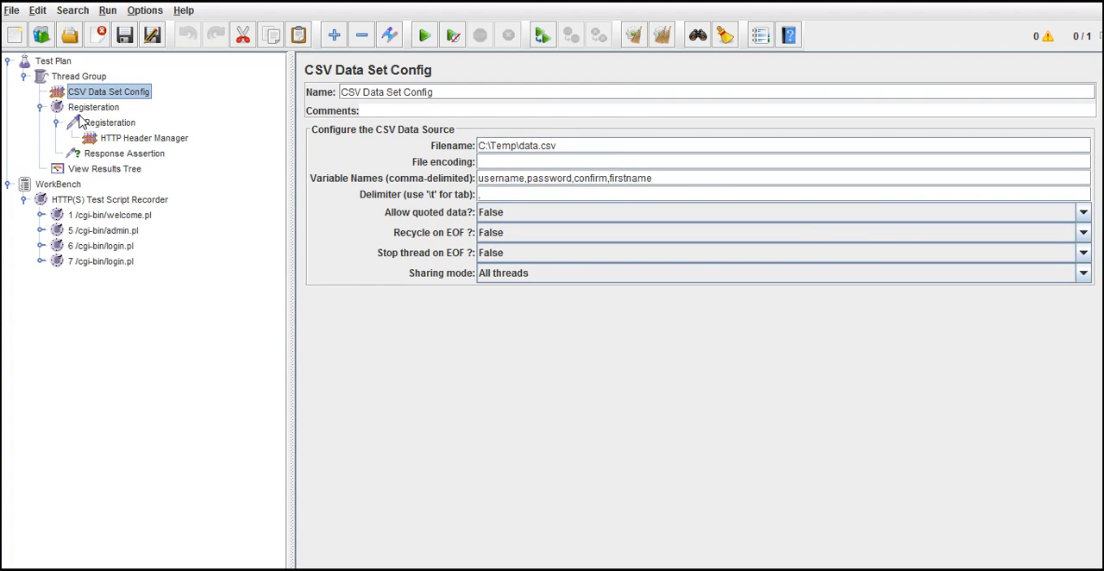
Step: Run the test plan and open the first Registeration sample's response and request data in the View Results Tree
{"action": "left_click", "coordinate": [127, 170]}
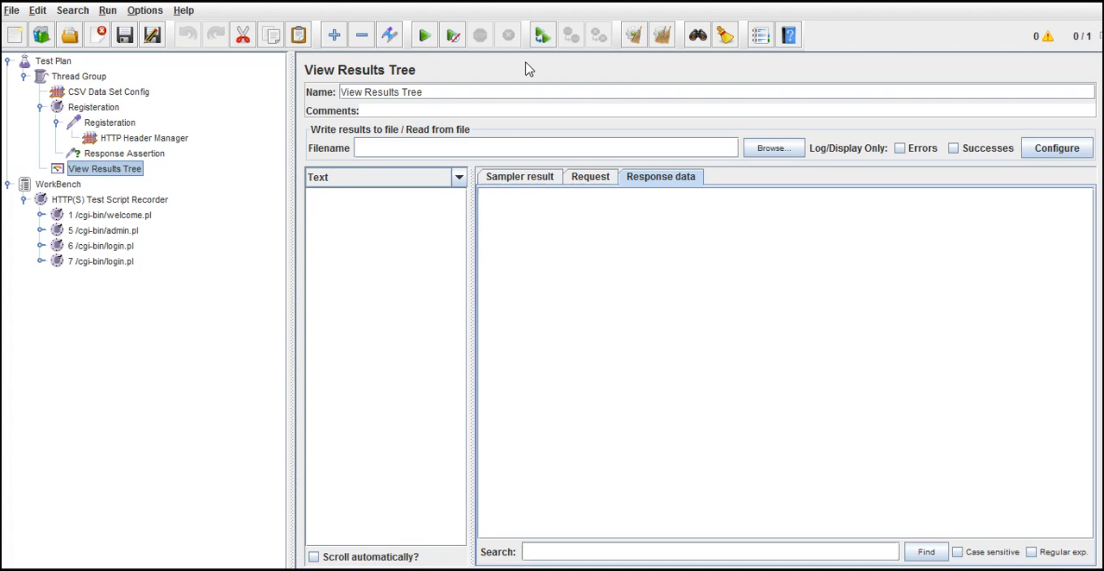
{"action": "left_click", "coordinate": [425, 37]}
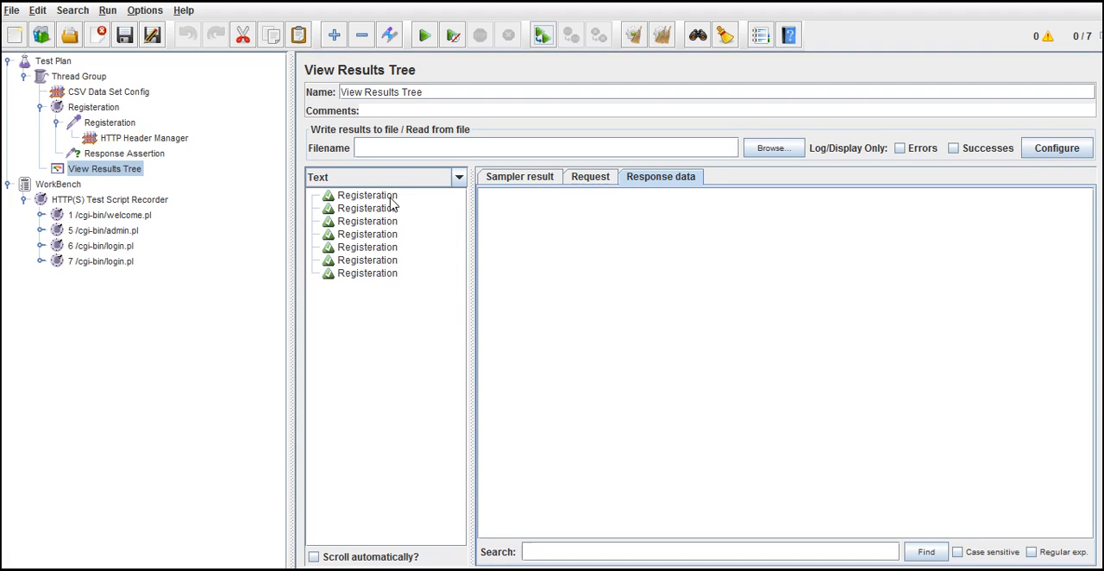
{"action": "left_click", "coordinate": [362, 195]}
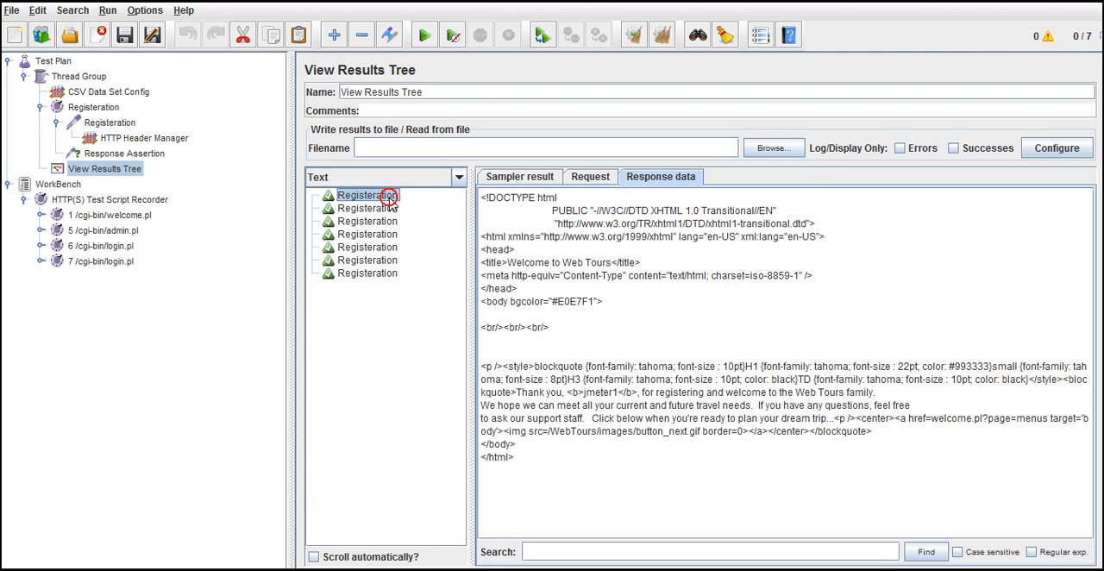
{"action": "left_click", "coordinate": [591, 177]}
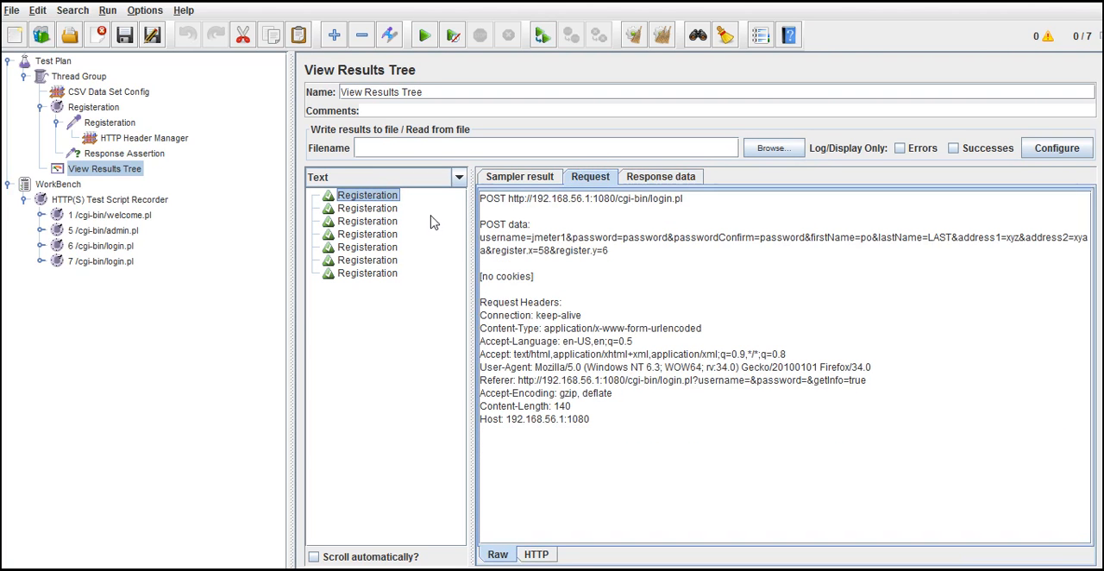
Step: Compare the submitted username in the request data of the different Registeration samples
{"action": "left_click", "coordinate": [395, 209]}
{"action": "left_click", "coordinate": [390, 198]}
{"action": "left_click", "coordinate": [563, 238]}
{"action": "left_click_drag", "start_coordinate": [562, 238], "coordinate": [535, 245]}
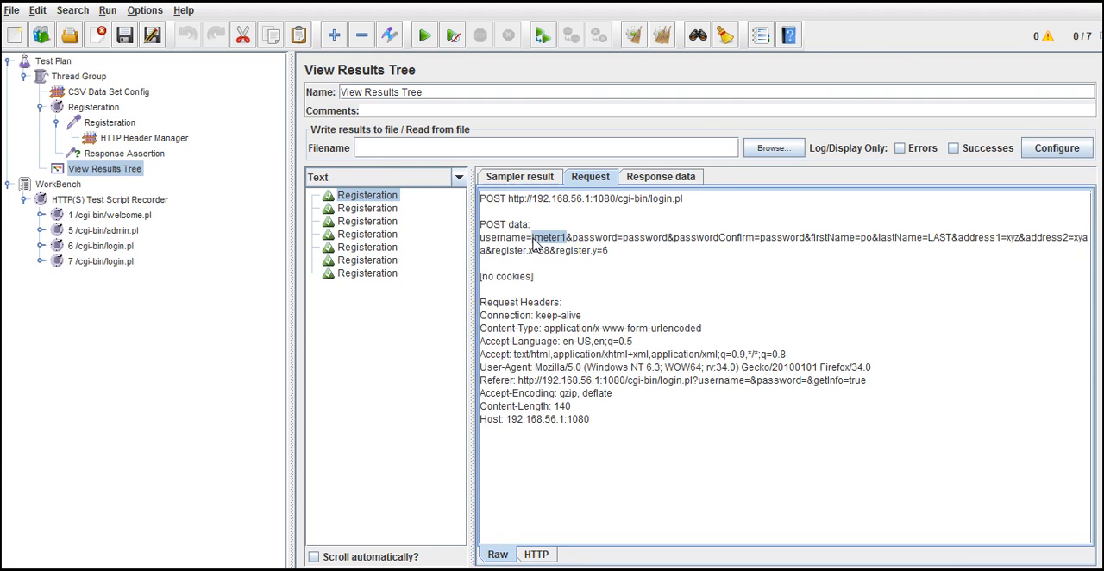
{"action": "left_click", "coordinate": [388, 209]}
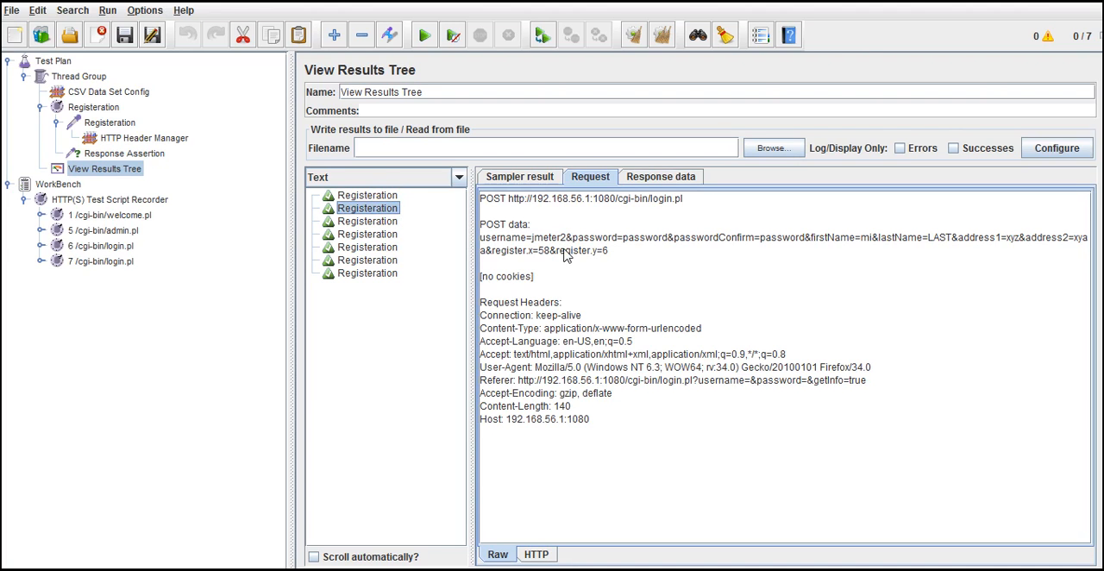
{"action": "left_click_drag", "start_coordinate": [566, 237], "coordinate": [526, 244]}
{"action": "left_click", "coordinate": [377, 221]}
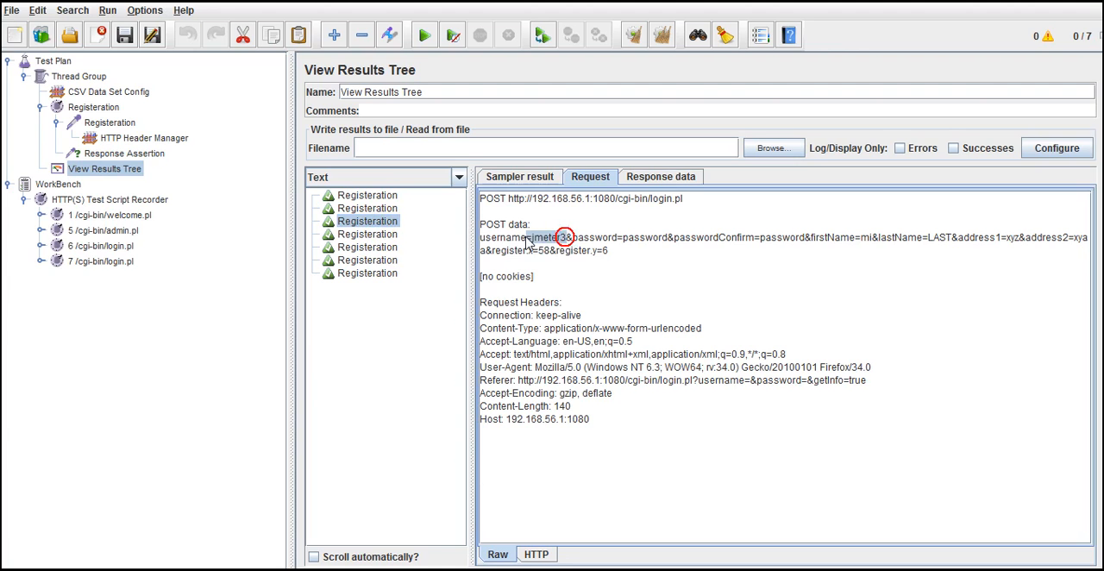
{"action": "left_click", "coordinate": [362, 235]}
{"action": "left_click", "coordinate": [362, 247]}
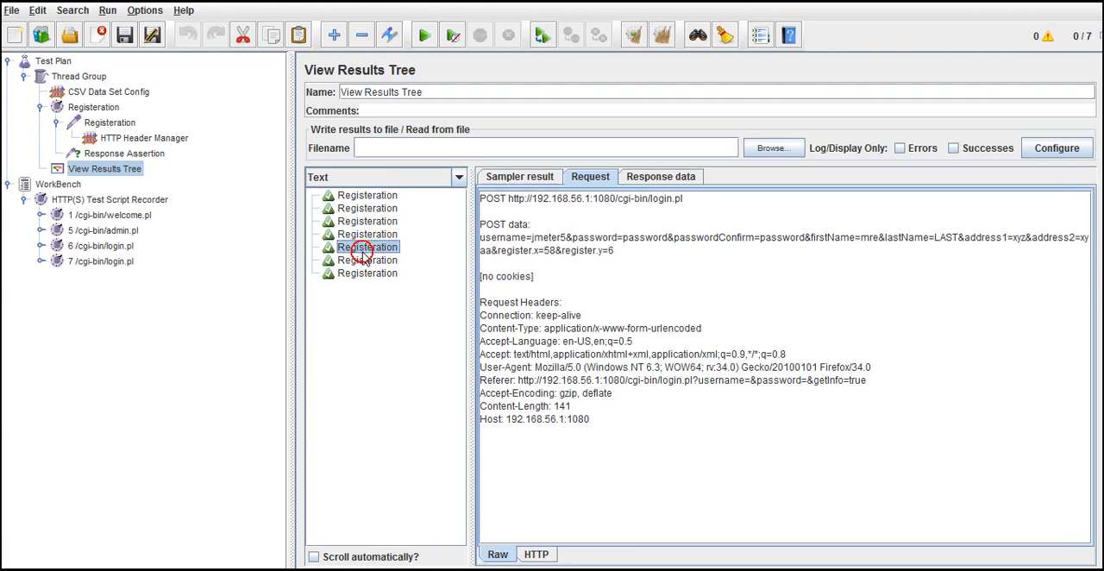
{"action": "left_click", "coordinate": [370, 275]}
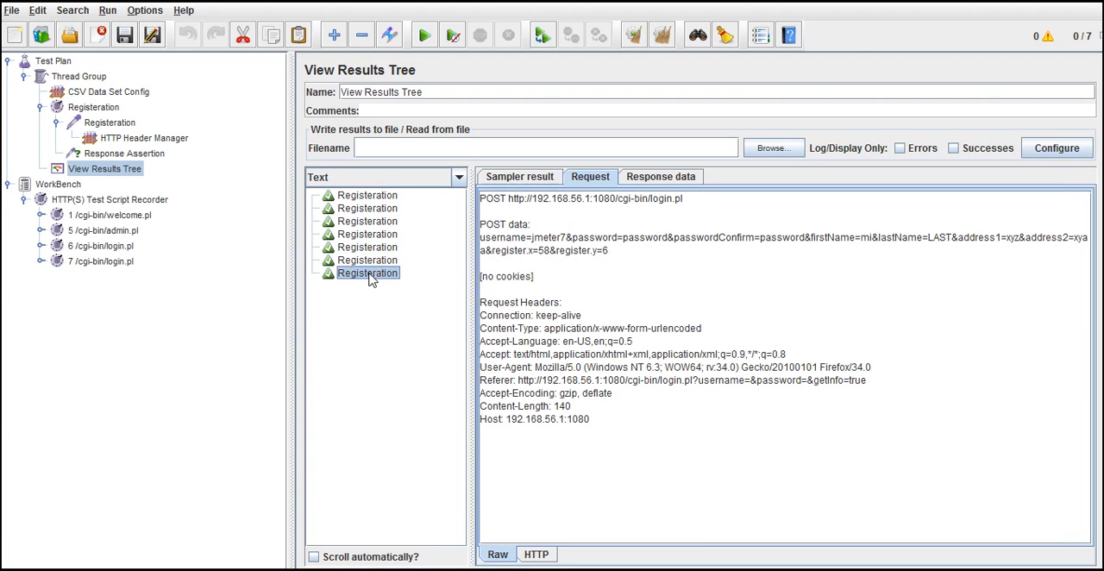
{"action": "left_click", "coordinate": [366, 247]}
{"action": "left_click", "coordinate": [364, 235]}
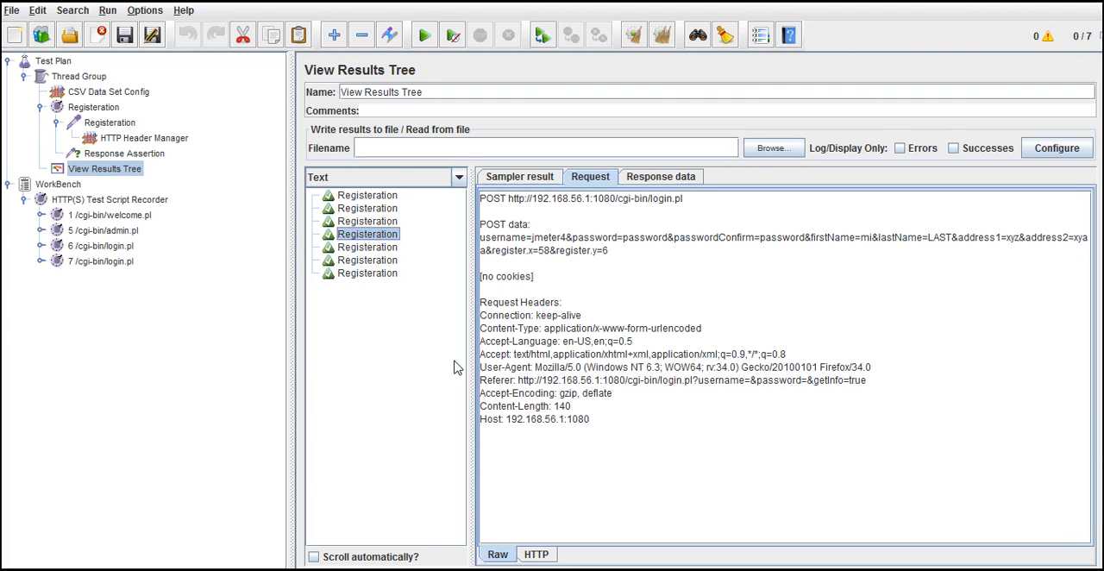
Step: Switch to Firefox and try to log in to Web Tours as jmeter4 with the account password, dismissing the offer to remember it
{"action": "left_click", "coordinate": [622, 569]}
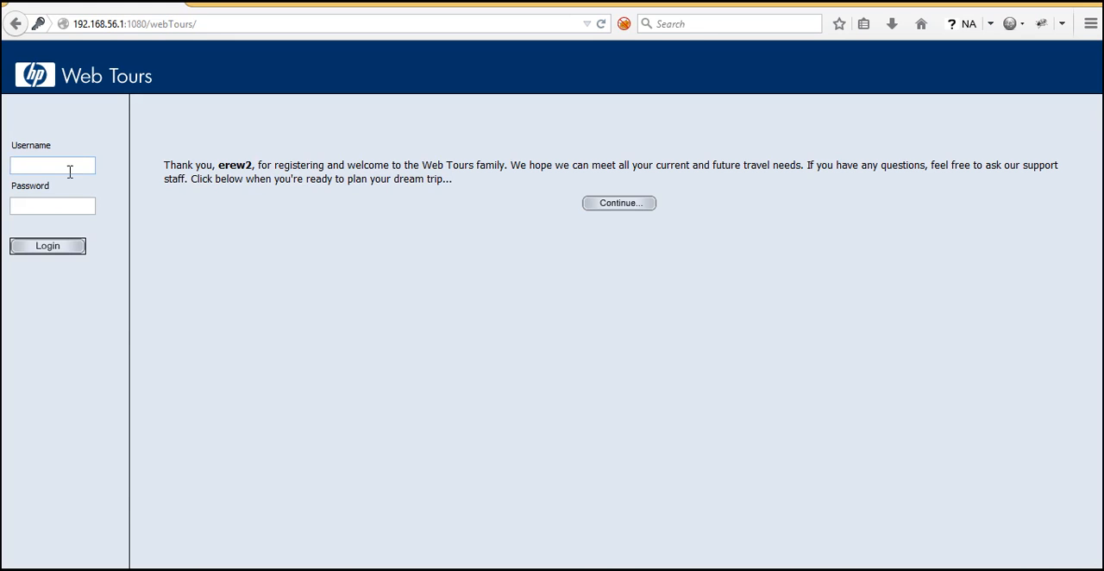
{"action": "left_click", "coordinate": [70, 171]}
{"action": "type", "text": "jmeter4"}
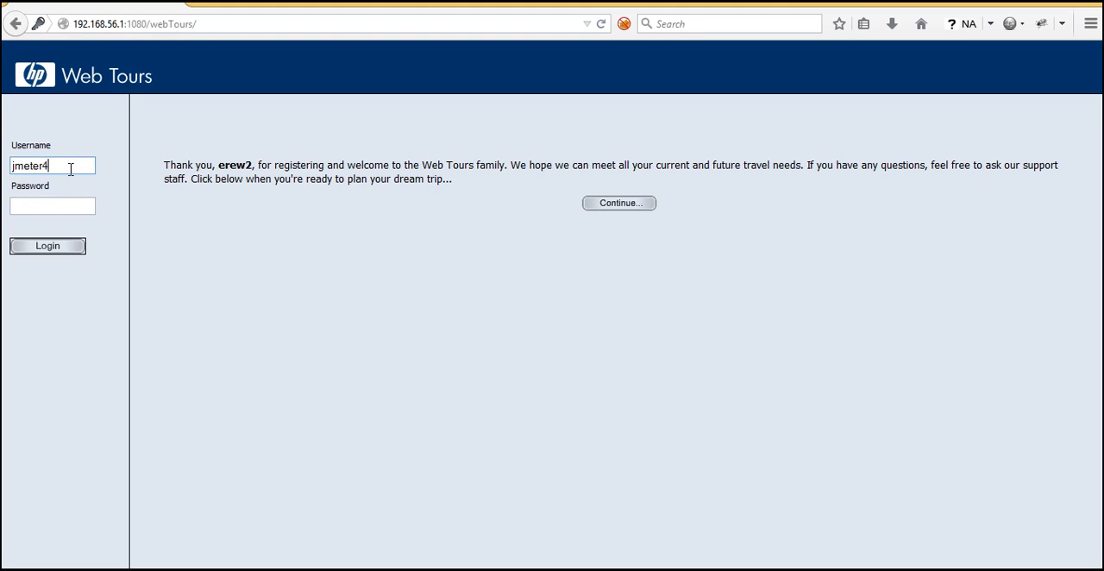
{"action": "key", "text": "Tab"}
{"action": "key", "text": "Return"}
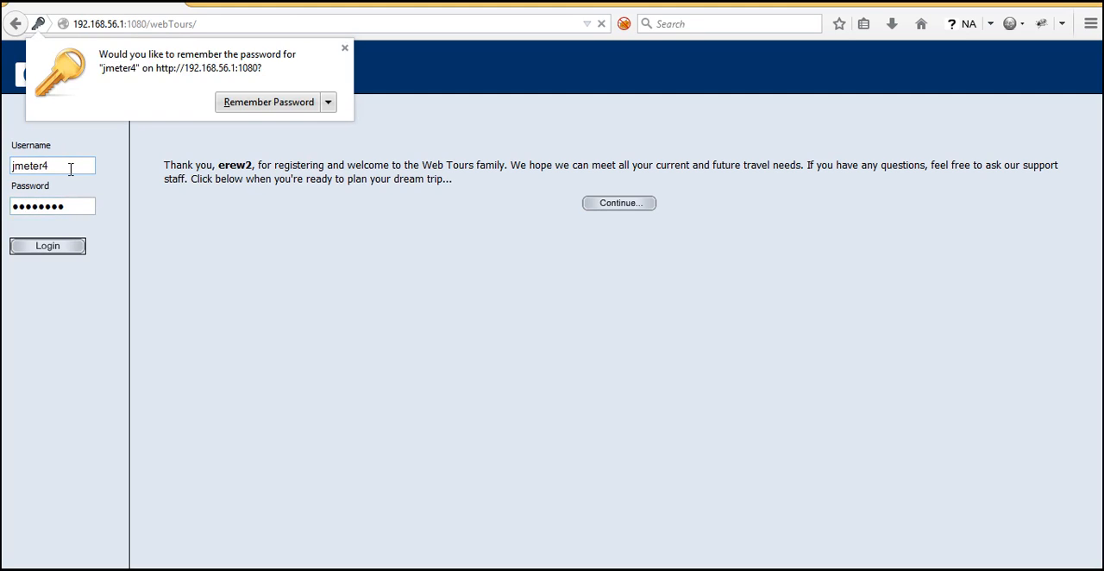
{"action": "left_click", "coordinate": [348, 44]}
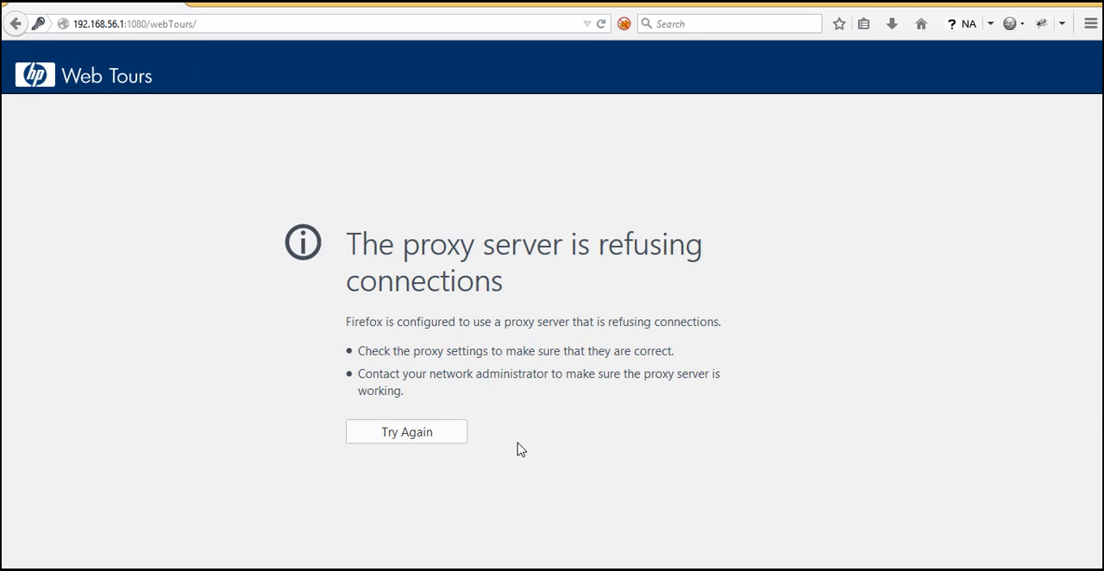
Step: Start the HTTP(S) Test Script Recorder in JMeter, and reload the Web Tours page in Firefox
{"action": "key", "text": "alt+Tab"}
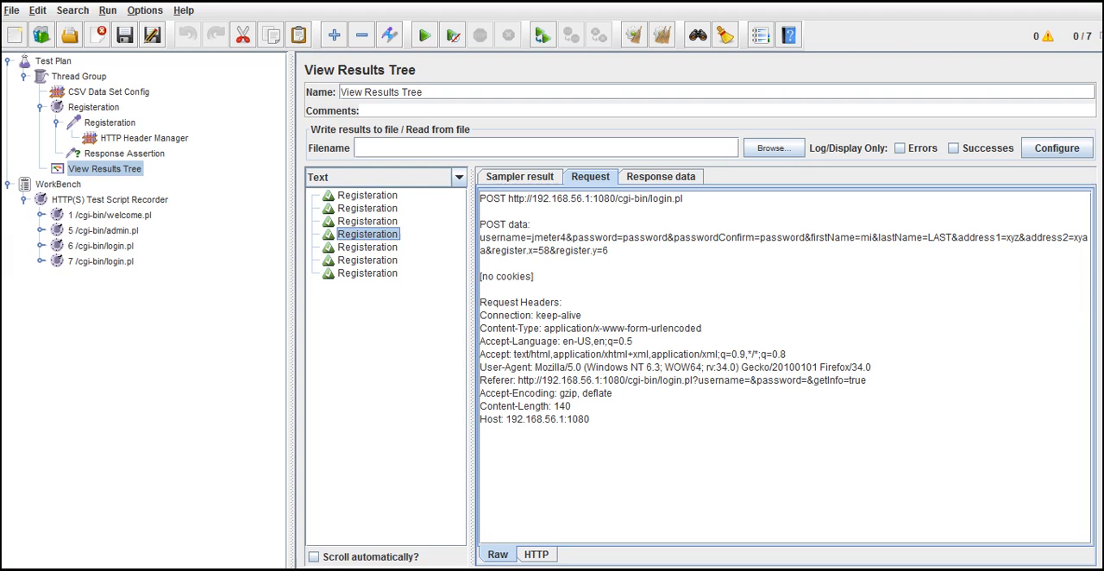
{"action": "left_click", "coordinate": [117, 200]}
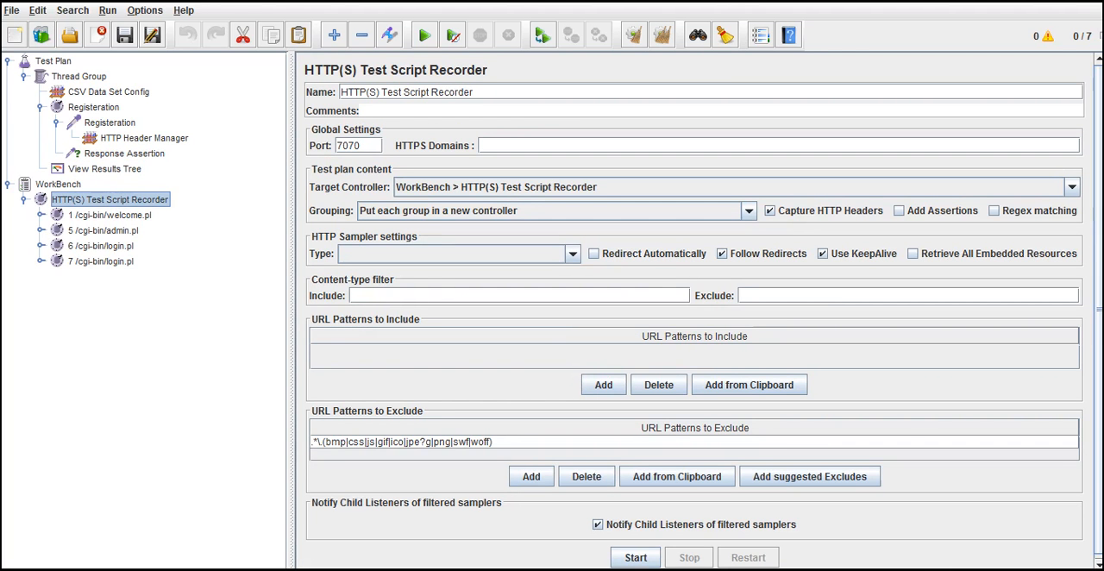
{"action": "left_click", "coordinate": [635, 557]}
{"action": "key", "text": "alt+Tab"}
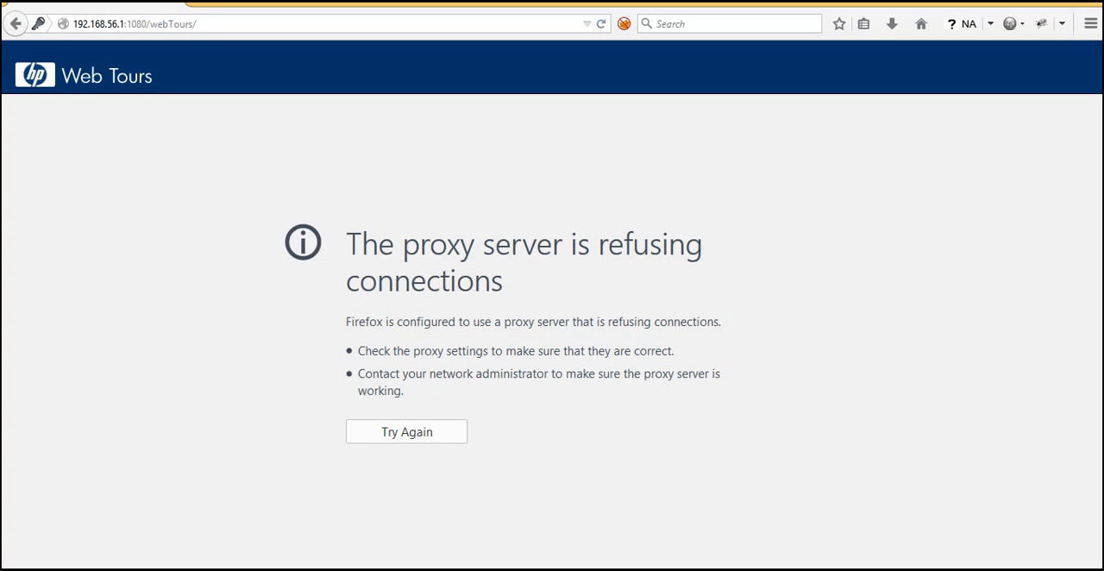
{"action": "left_click", "coordinate": [232, 25]}
{"action": "left_click", "coordinate": [232, 25]}
{"action": "key", "text": "Return"}
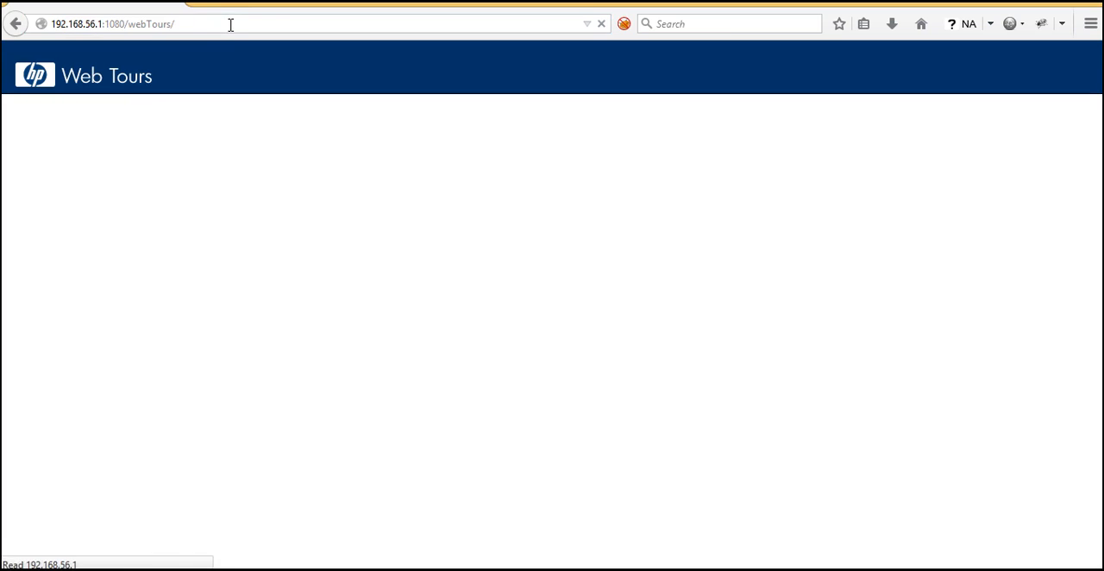
Step: Log in to Web Tours as jmeter7 with the account password, without saving the password in the browser
{"action": "left_click", "coordinate": [81, 169]}
{"action": "type", "text": "jmet"}
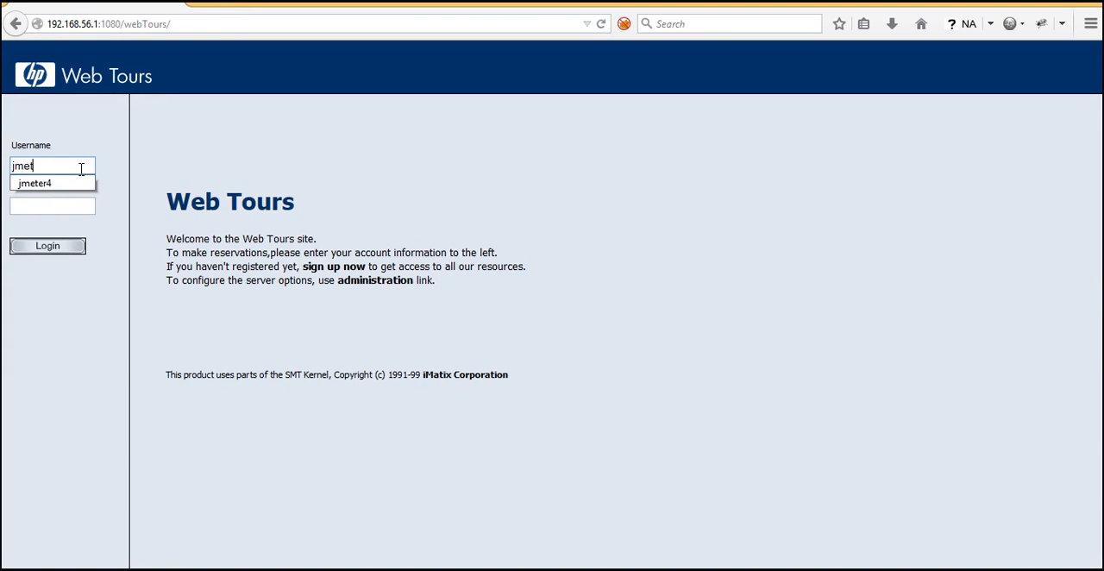
{"action": "type", "text": "er7"}
{"action": "key", "text": "Tab"}
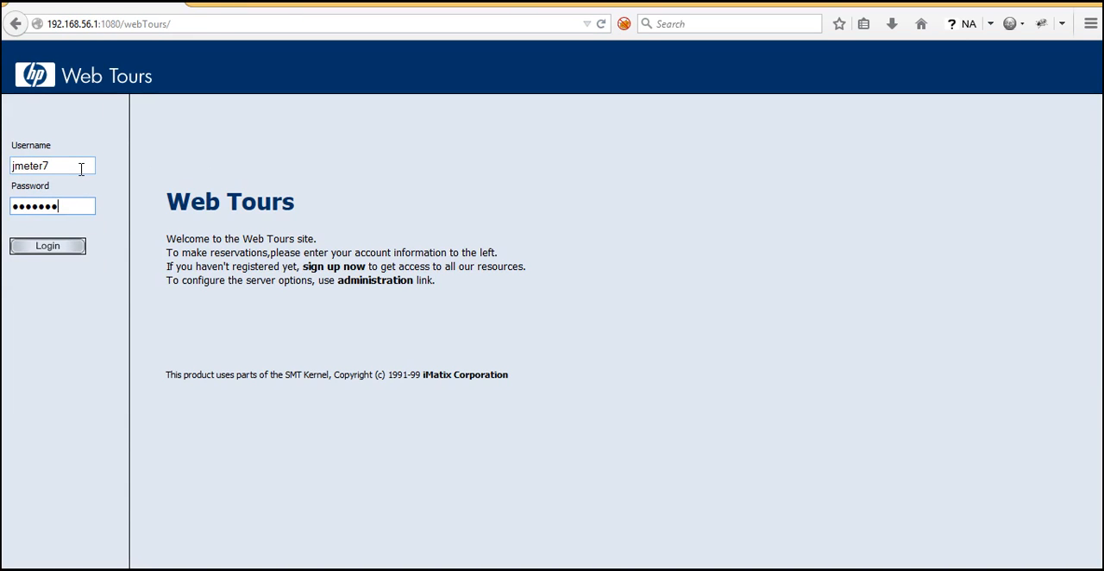
{"action": "key", "text": "Return"}
{"action": "left_click", "coordinate": [343, 47]}
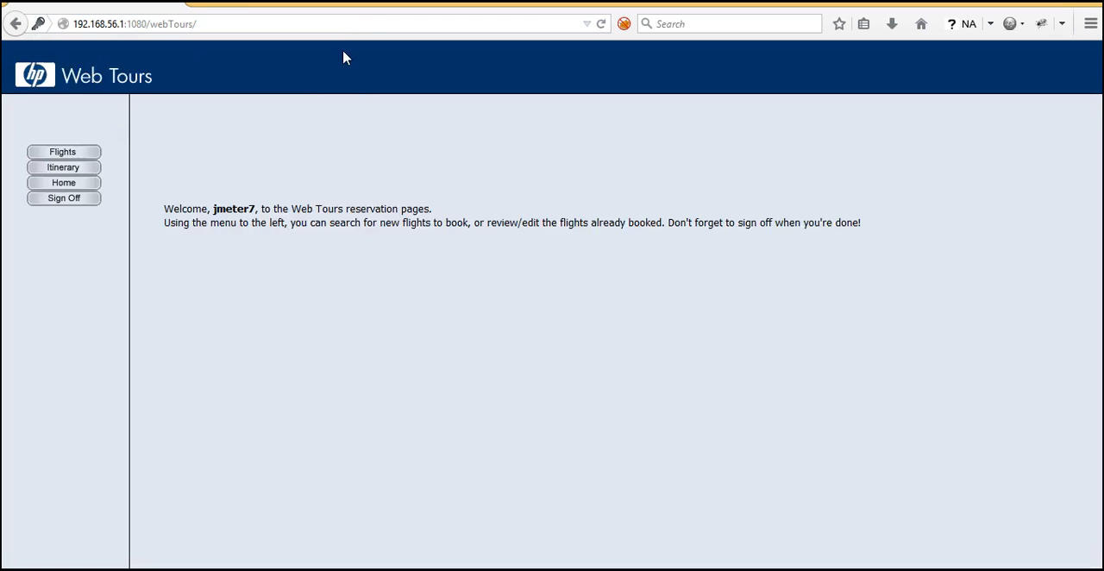
{"action": "double_click", "coordinate": [336, 208]}
Step: Switch back to JMeter and review the variable references among the Registeration request's parameters
{"action": "key", "text": "alt+Tab"}
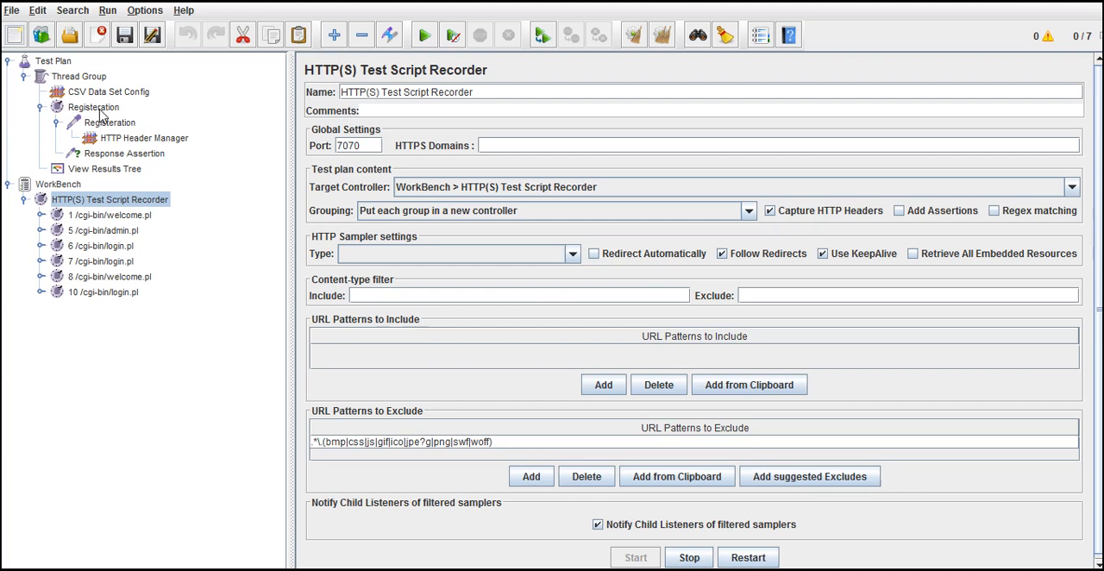
{"action": "left_click", "coordinate": [96, 109]}
{"action": "left_click", "coordinate": [112, 125]}
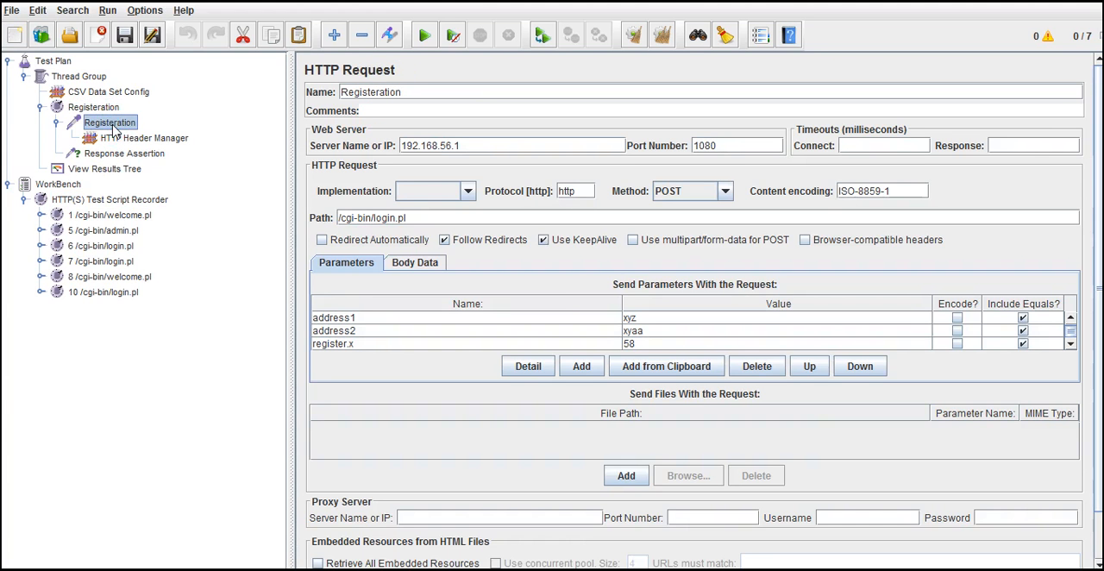
{"action": "left_click", "coordinate": [1069, 319]}
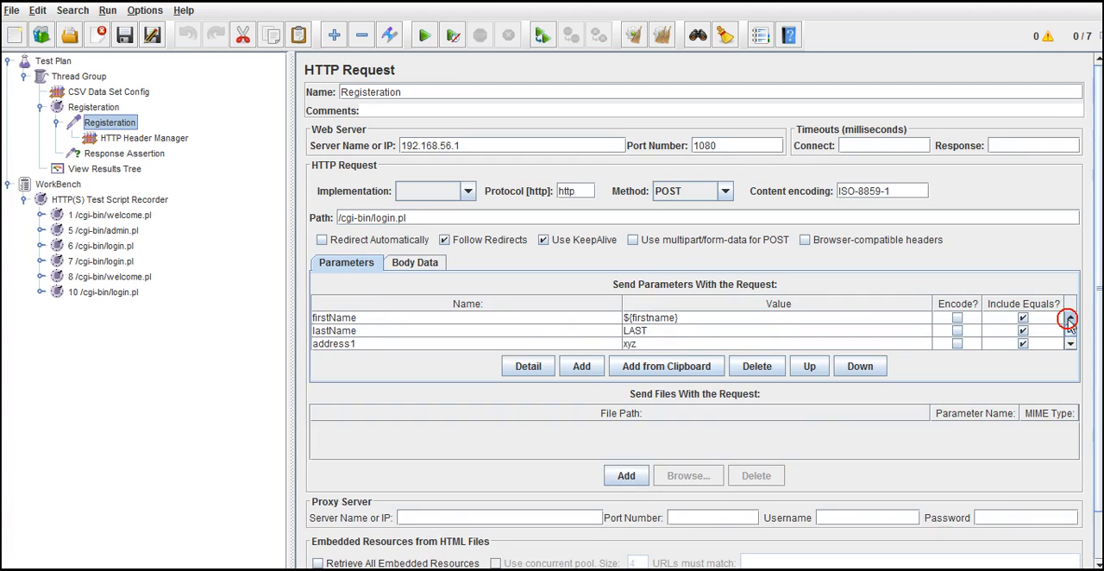
{"action": "left_click", "coordinate": [1070, 319]}
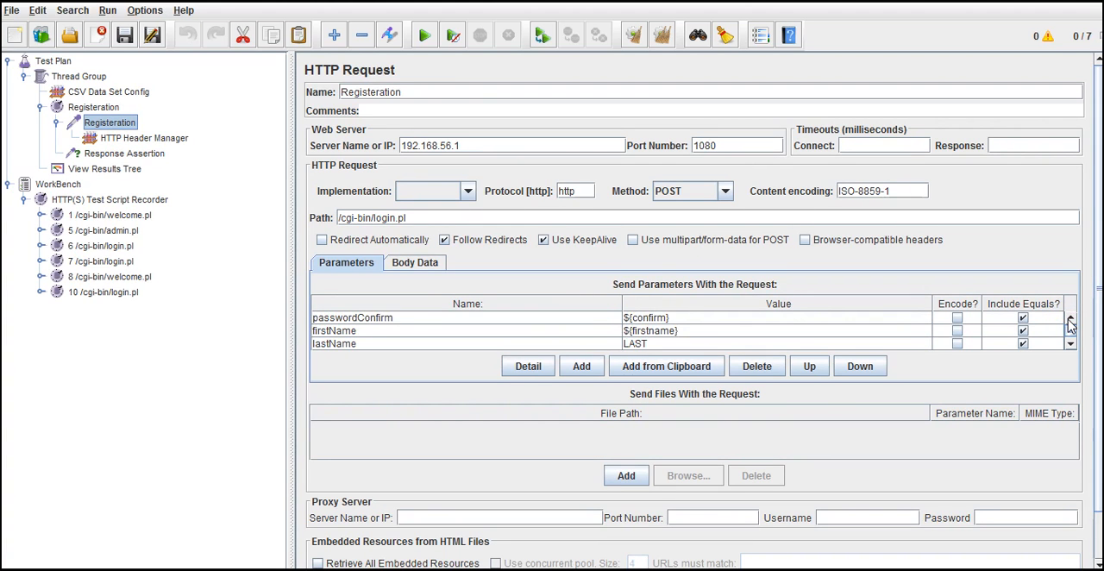
Step: Check the Thread Group, and inspect the fifth and sixth samples' request data in the View Results Tree
{"action": "left_click", "coordinate": [104, 79]}
{"action": "left_click", "coordinate": [129, 168]}
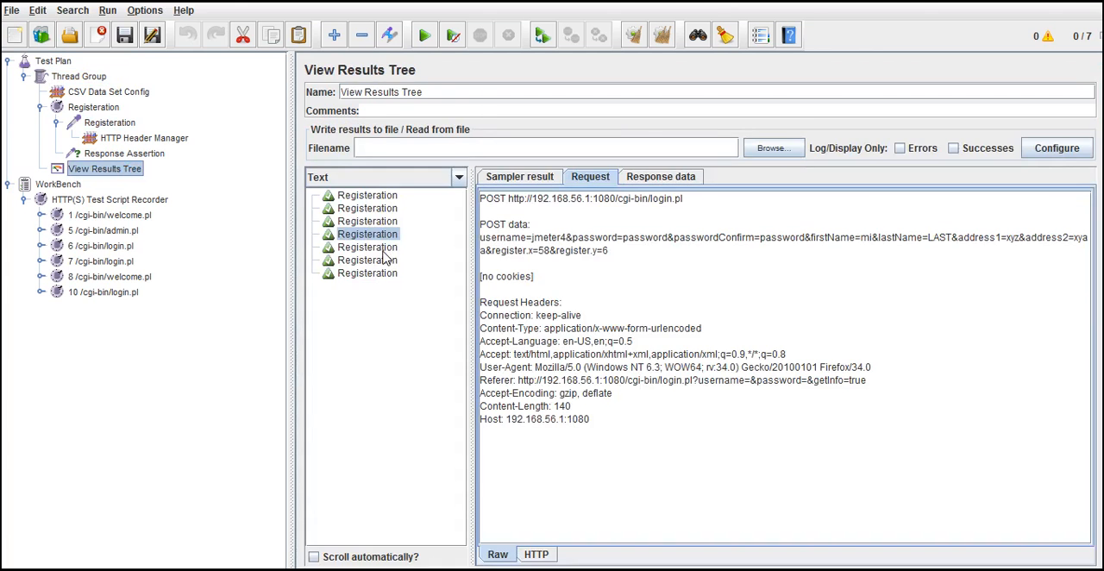
{"action": "left_click", "coordinate": [379, 247]}
{"action": "left_click", "coordinate": [369, 259]}
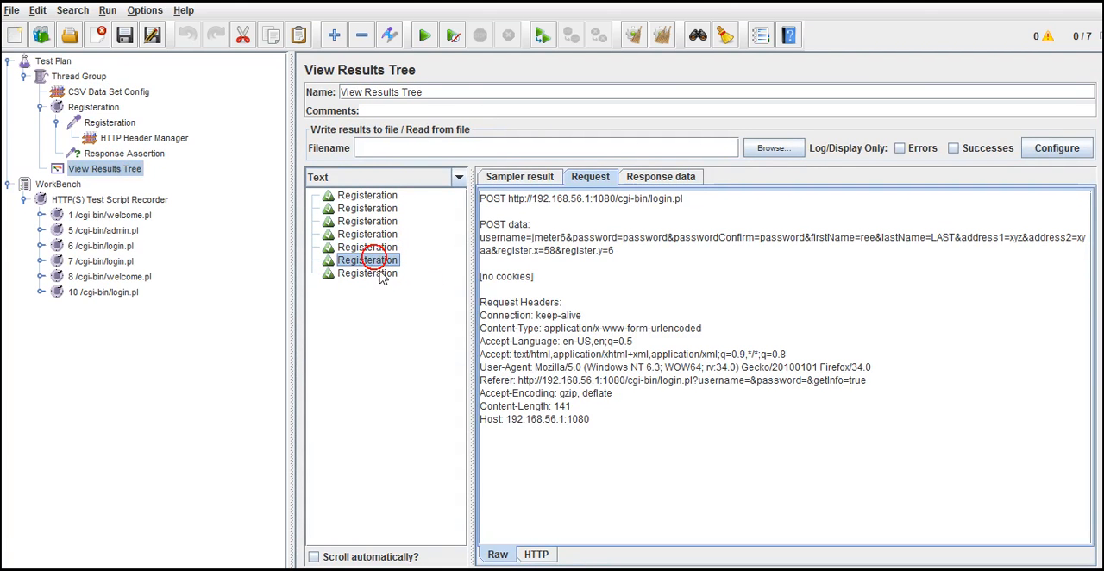
{"action": "left_click", "coordinate": [373, 266]}
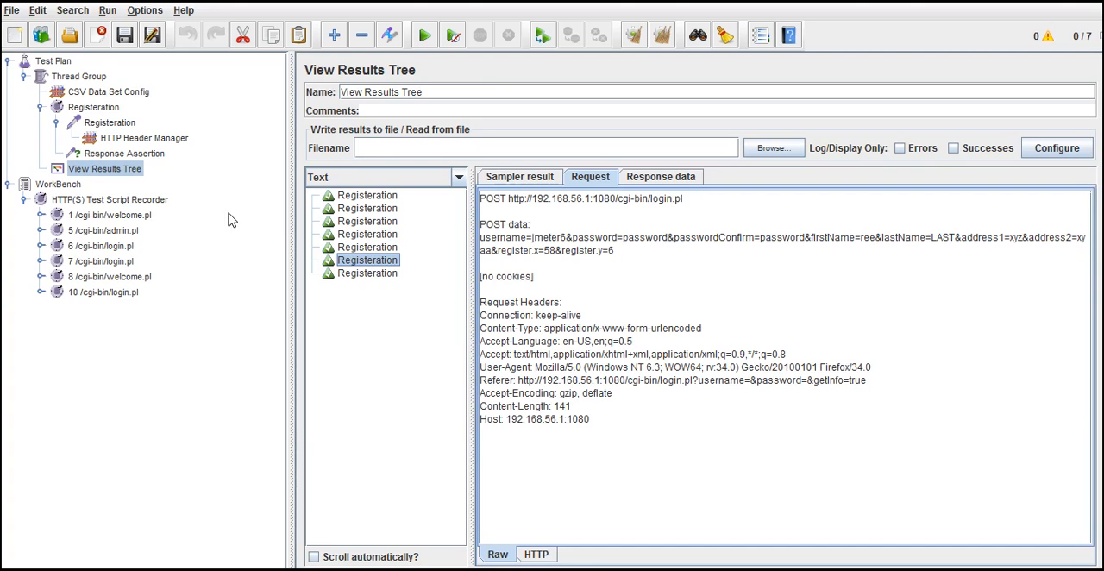
Step: Review the CSV Data Set Config, the Registeration request's parameters and the Response Assertion's pattern
{"action": "left_click", "coordinate": [118, 92]}
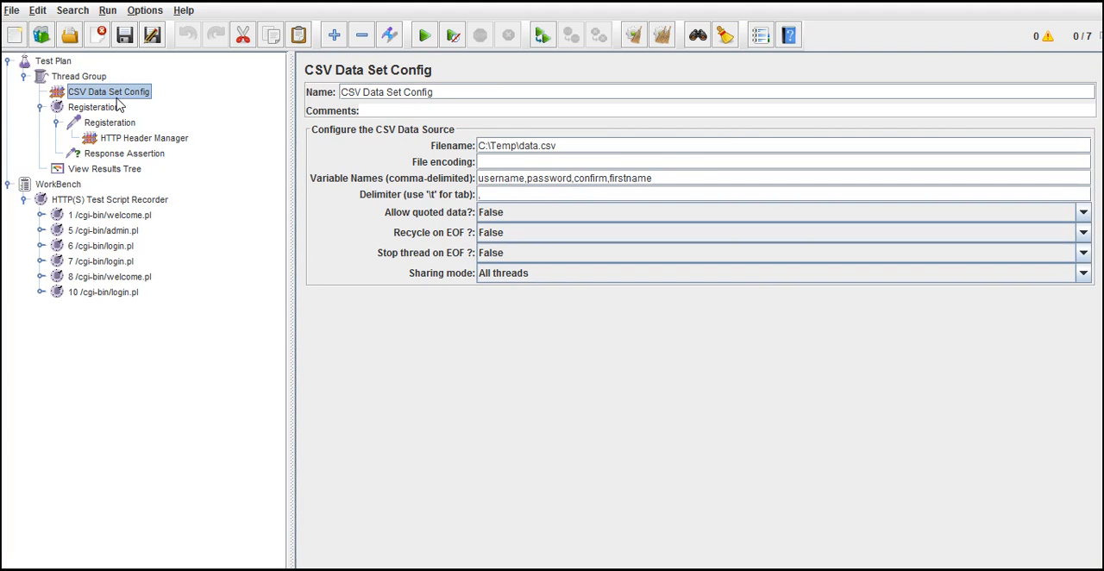
{"action": "left_click", "coordinate": [527, 147]}
{"action": "left_click", "coordinate": [117, 125]}
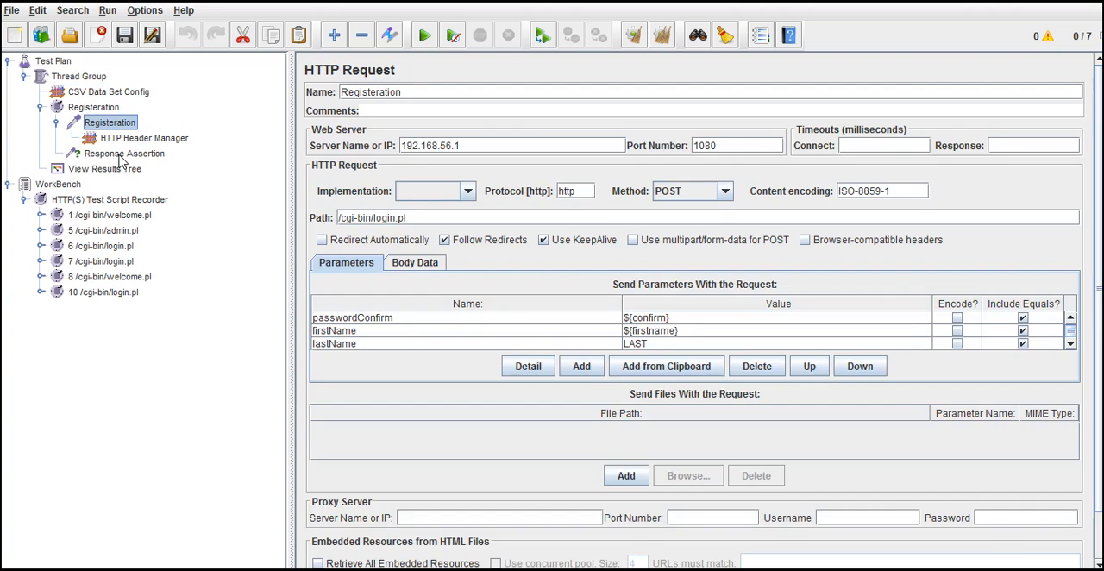
{"action": "left_click", "coordinate": [122, 155]}
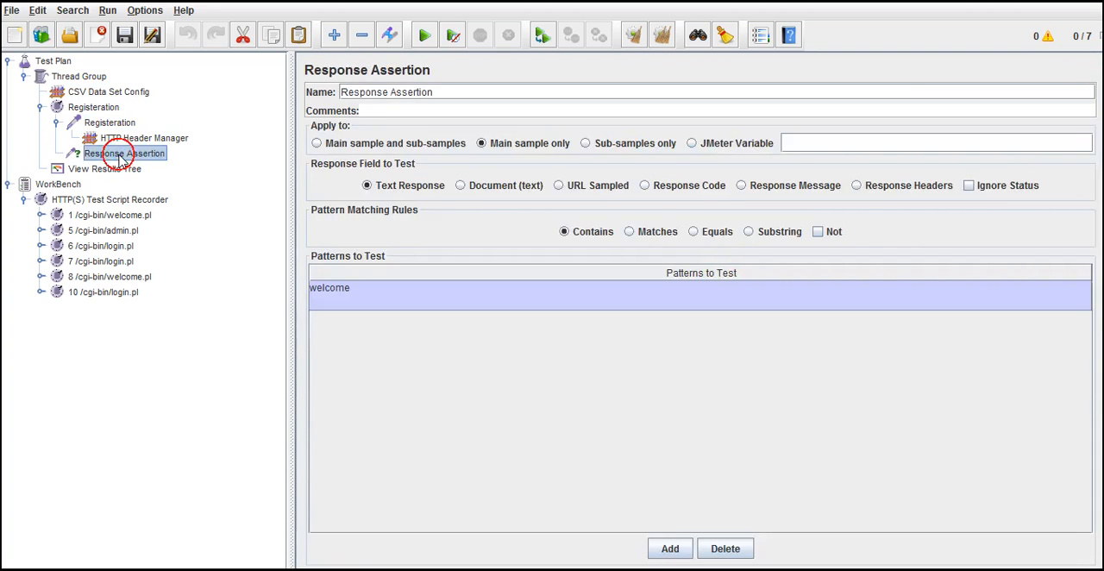
{"action": "left_click", "coordinate": [108, 122]}
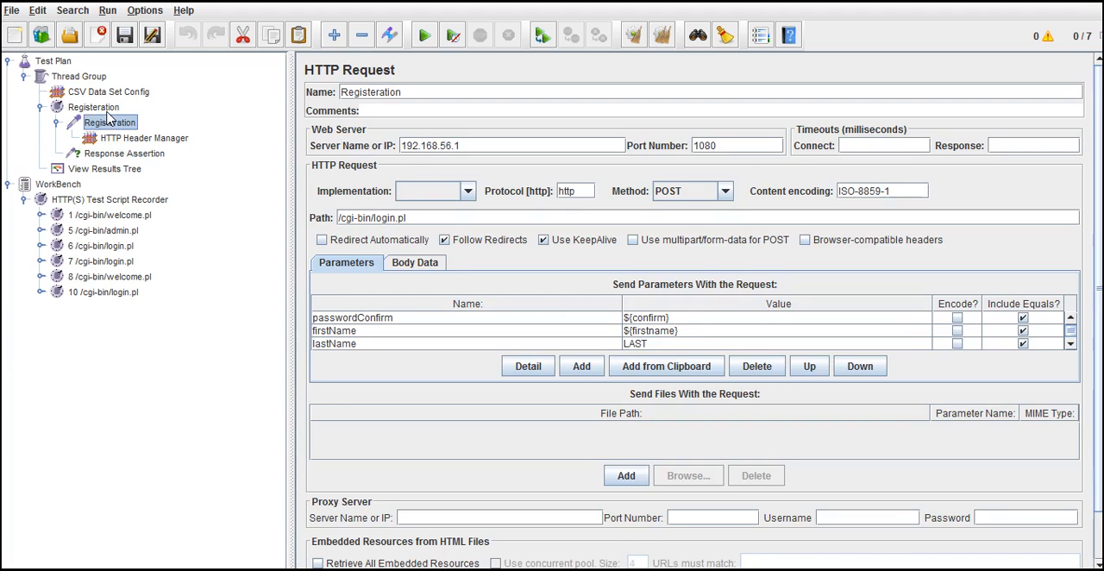